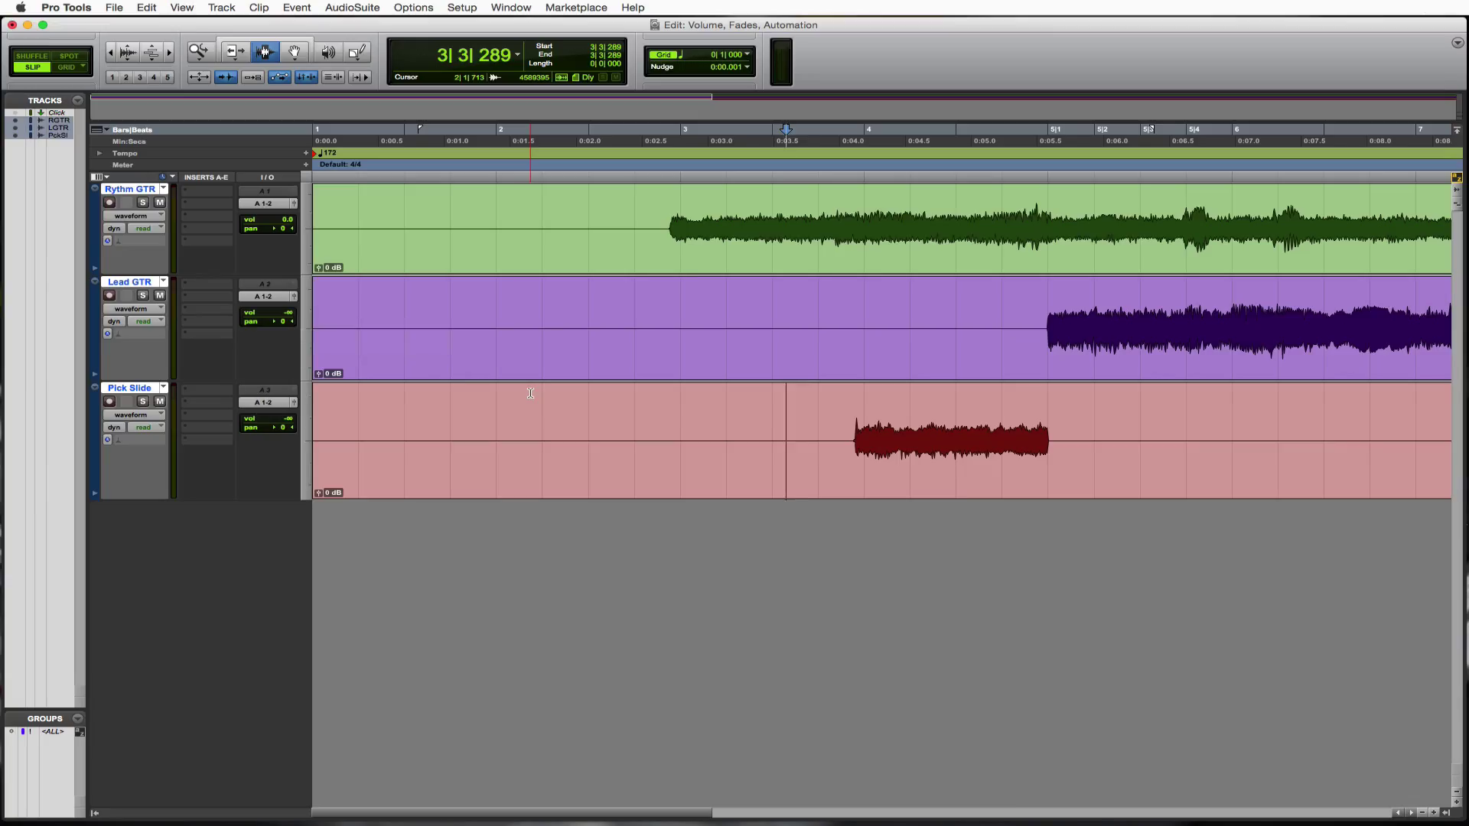
# Step: Audition the guitars from just before the rhythm part and again from 4|4|872
pyautogui.click(663, 258)
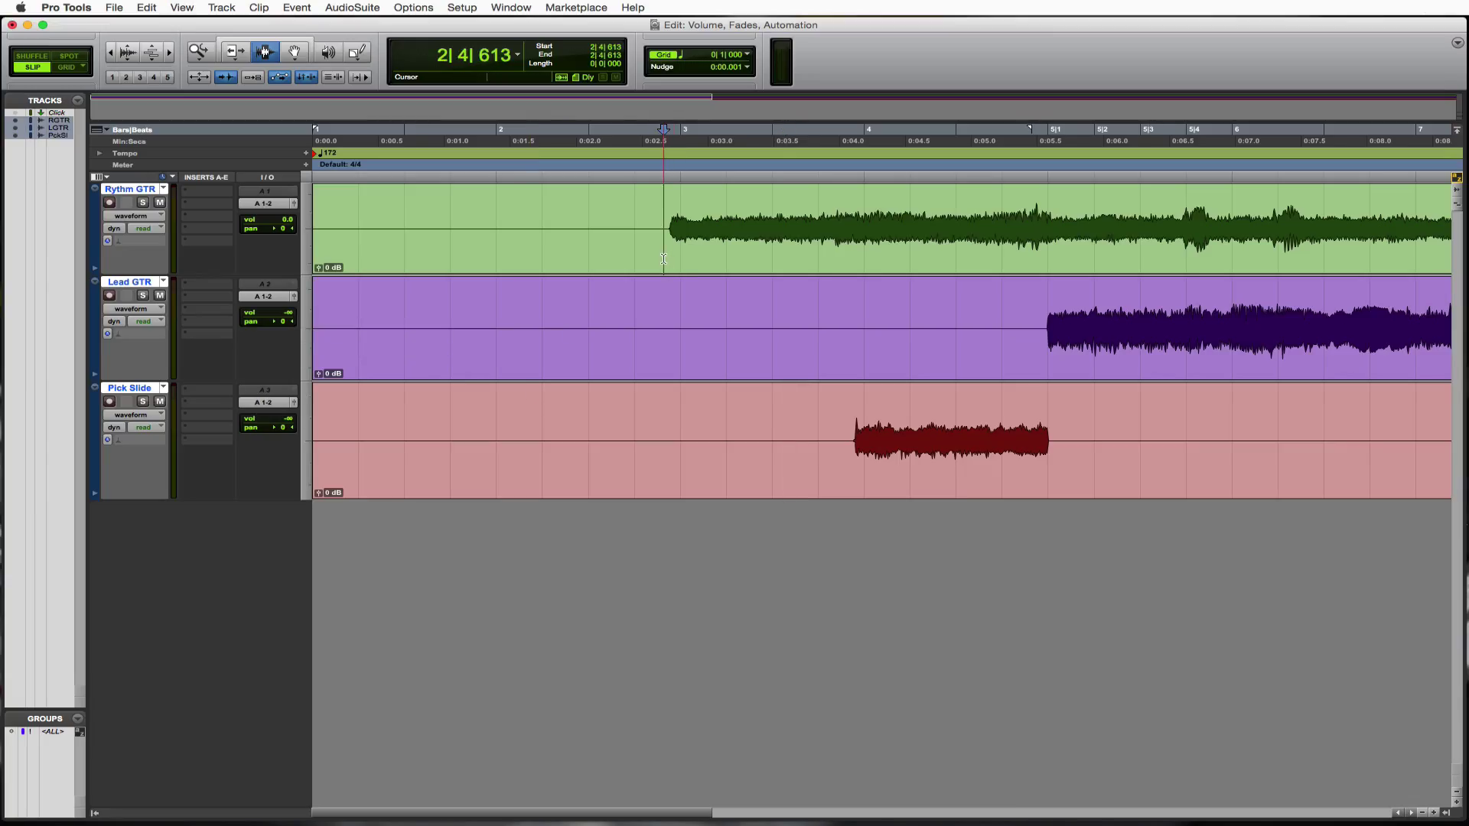
pyautogui.press('space')
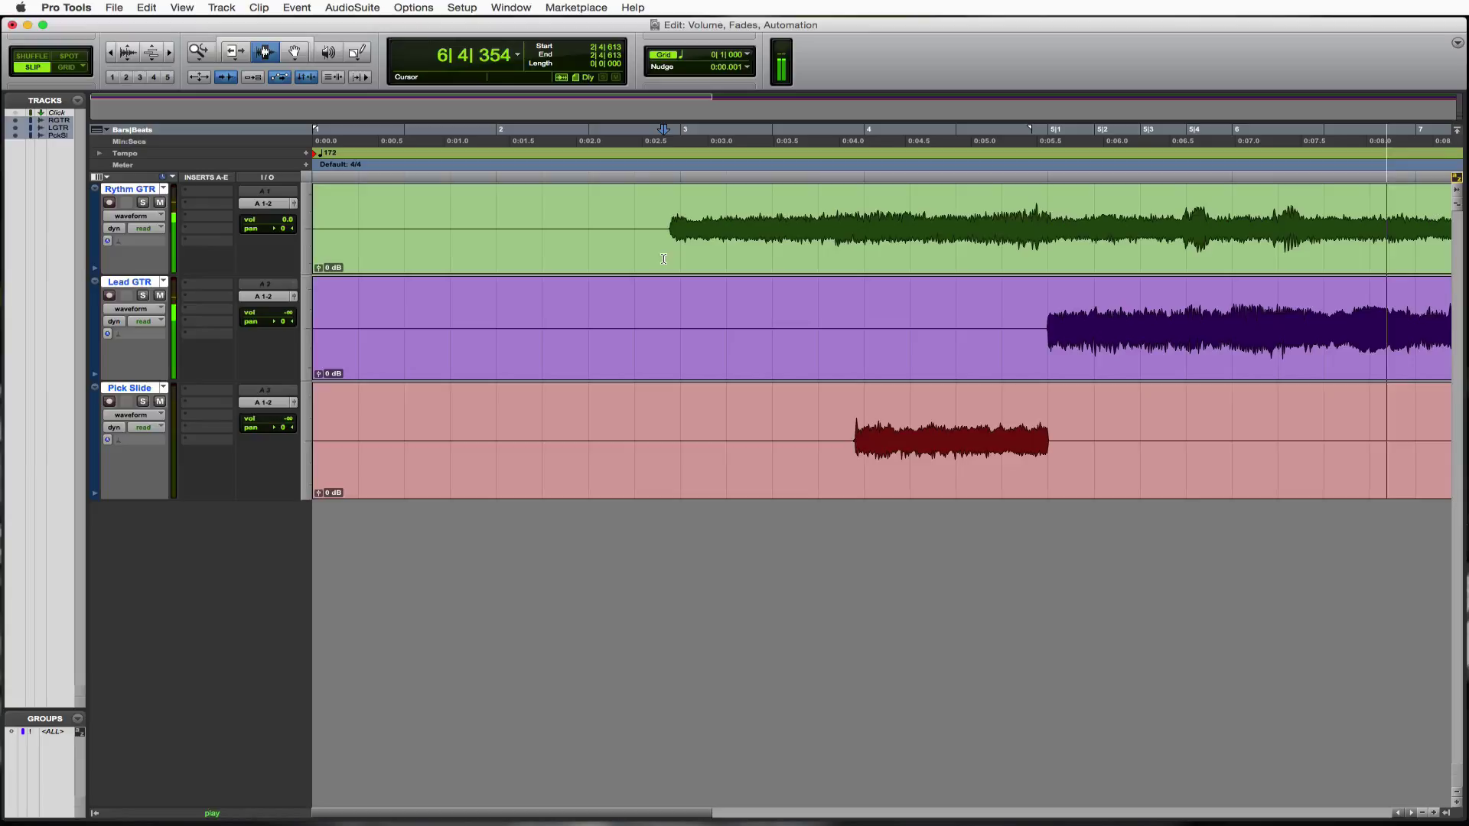
pyautogui.press('space')
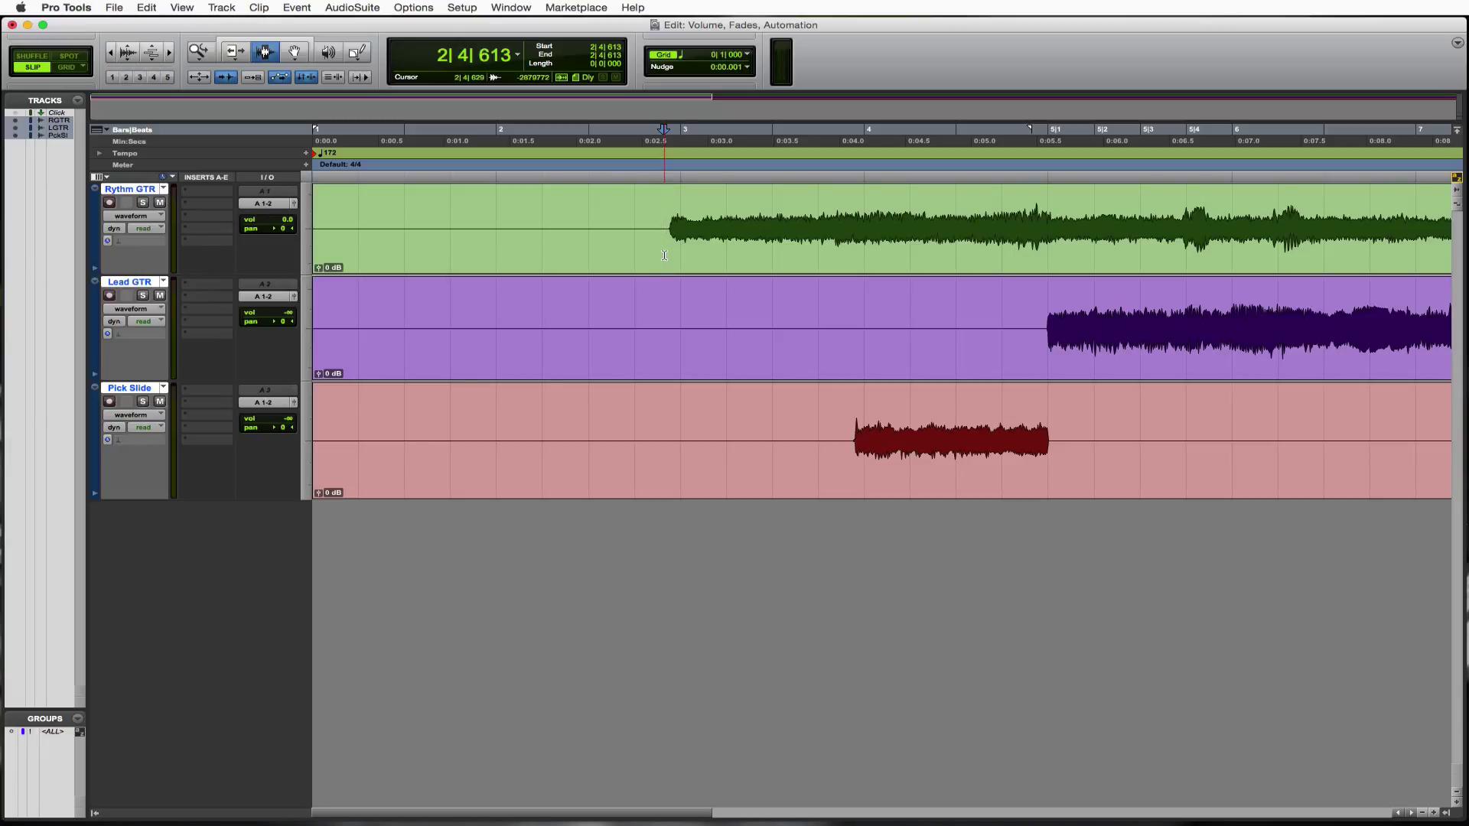
pyautogui.press('space')
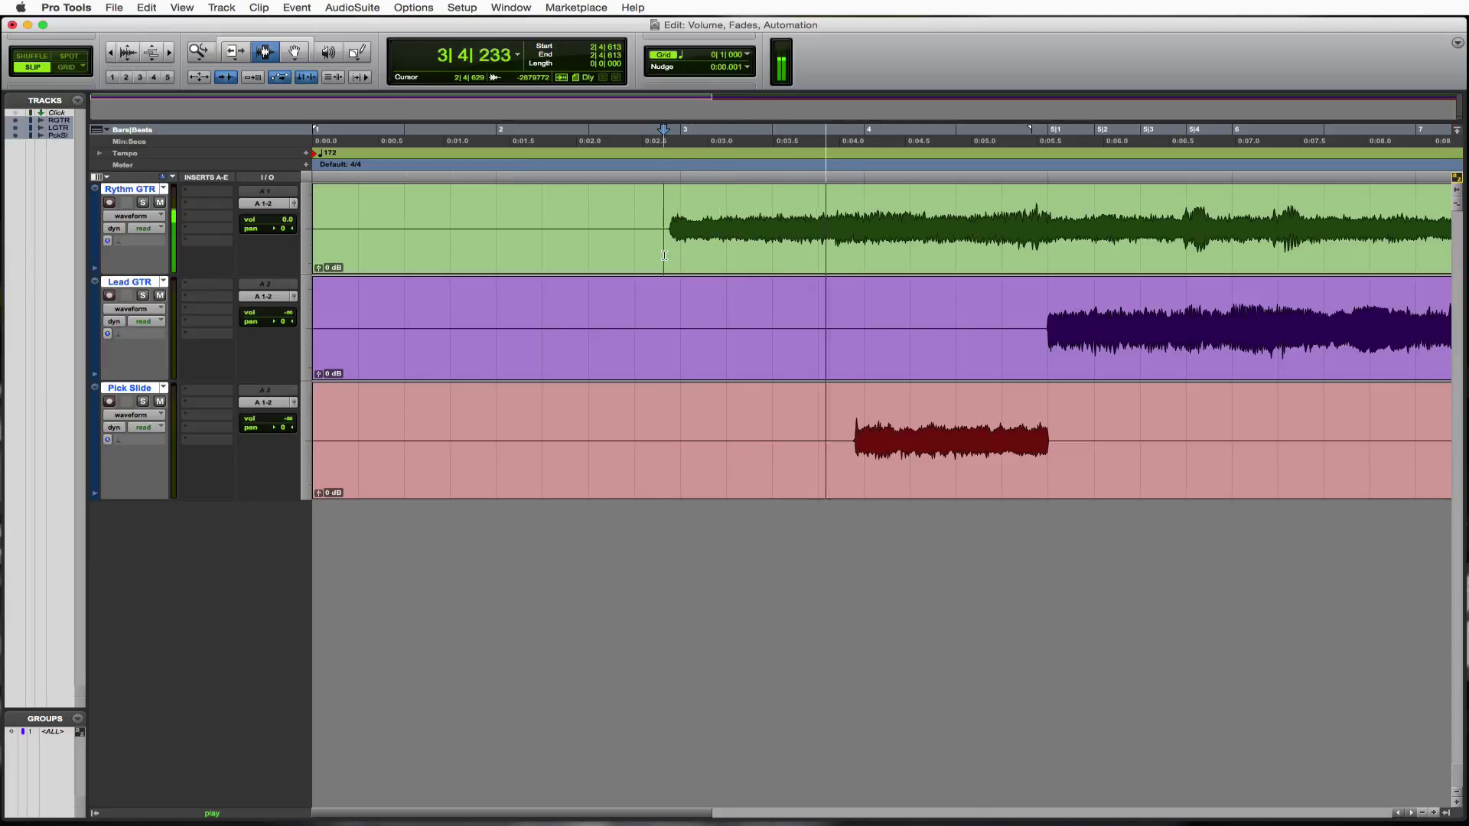
pyautogui.press('space')
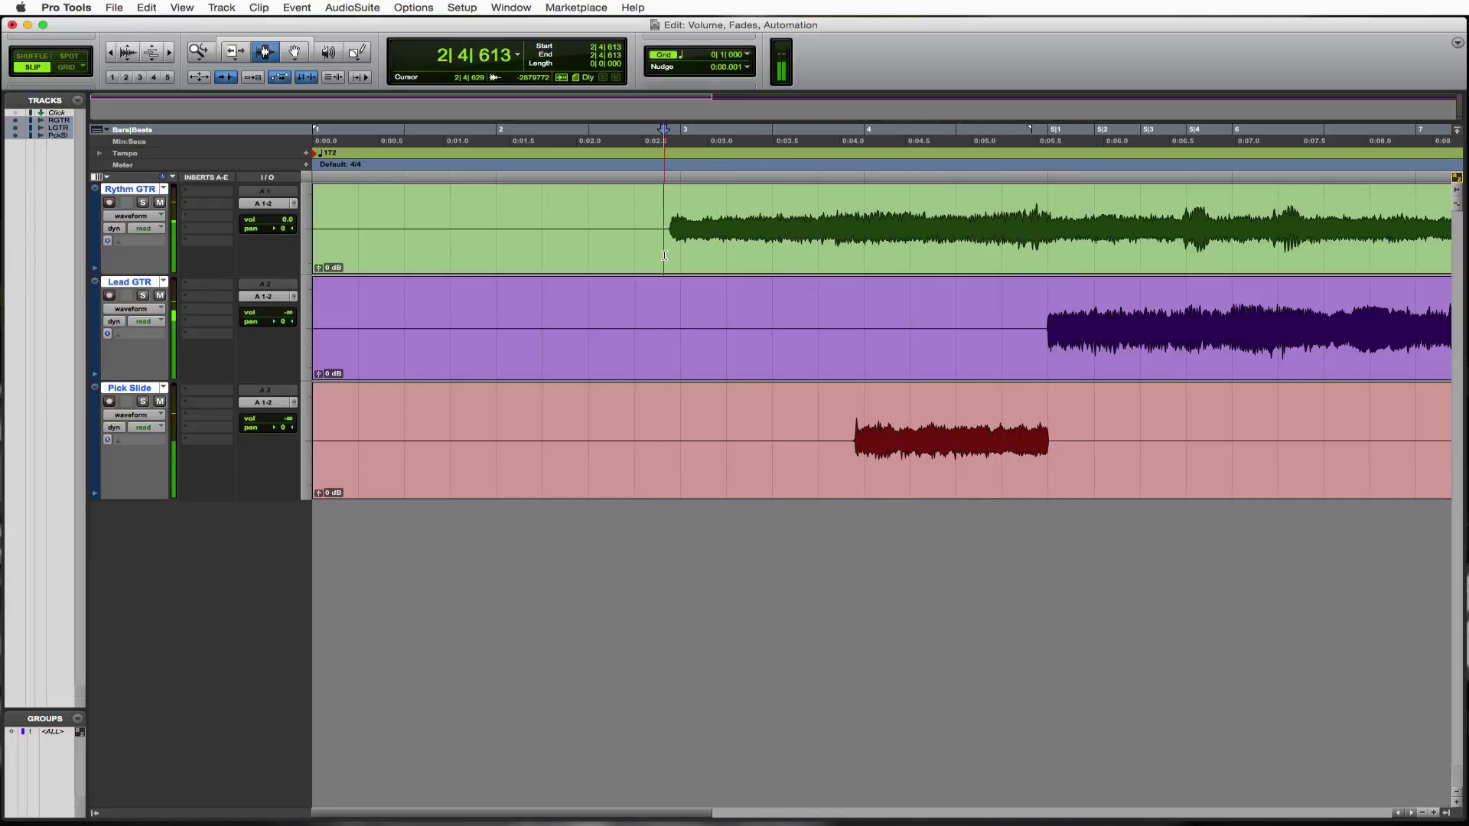
pyautogui.click(1044, 232)
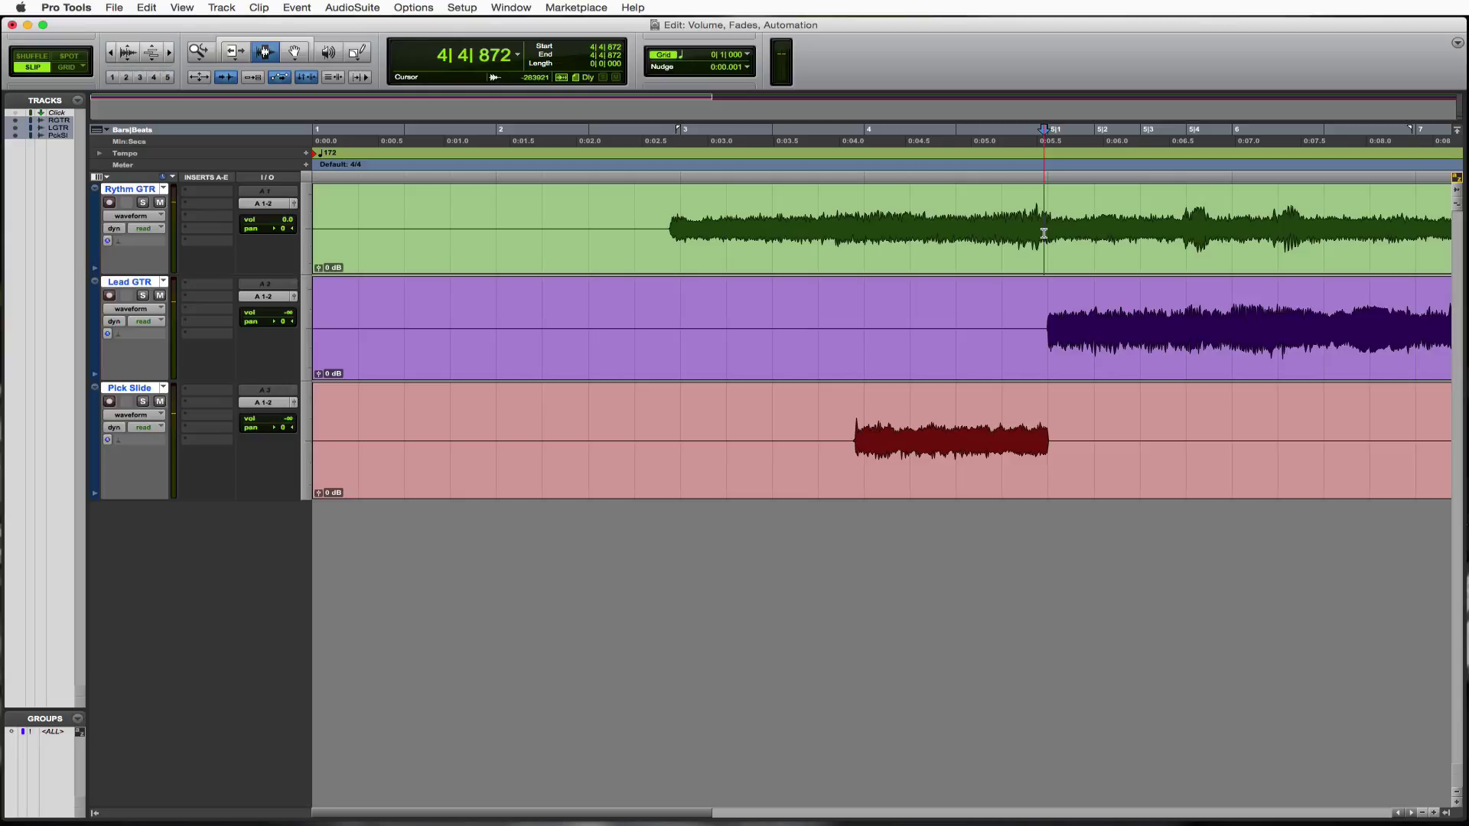
pyautogui.press('space')
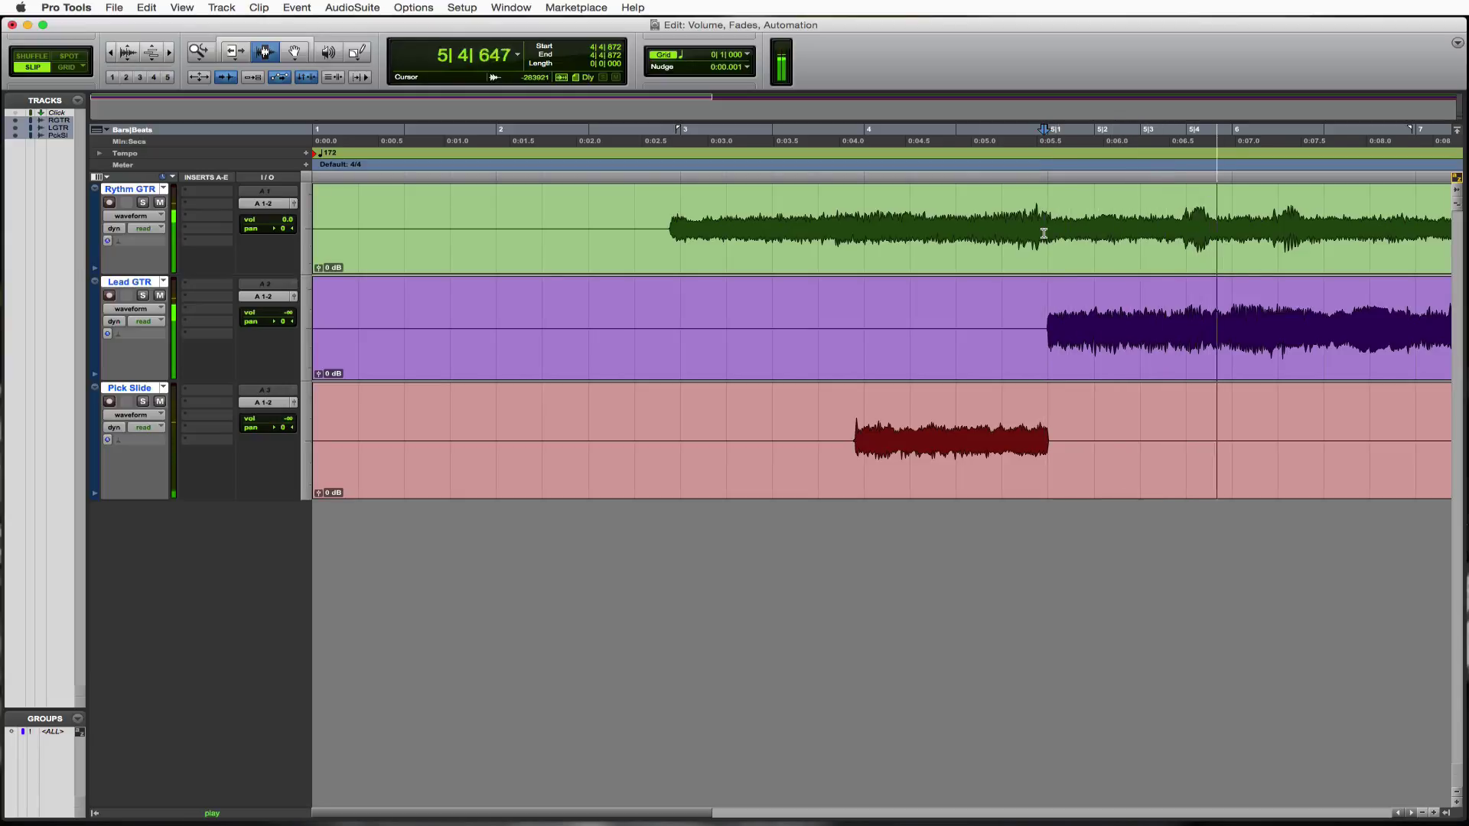
pyautogui.press('space')
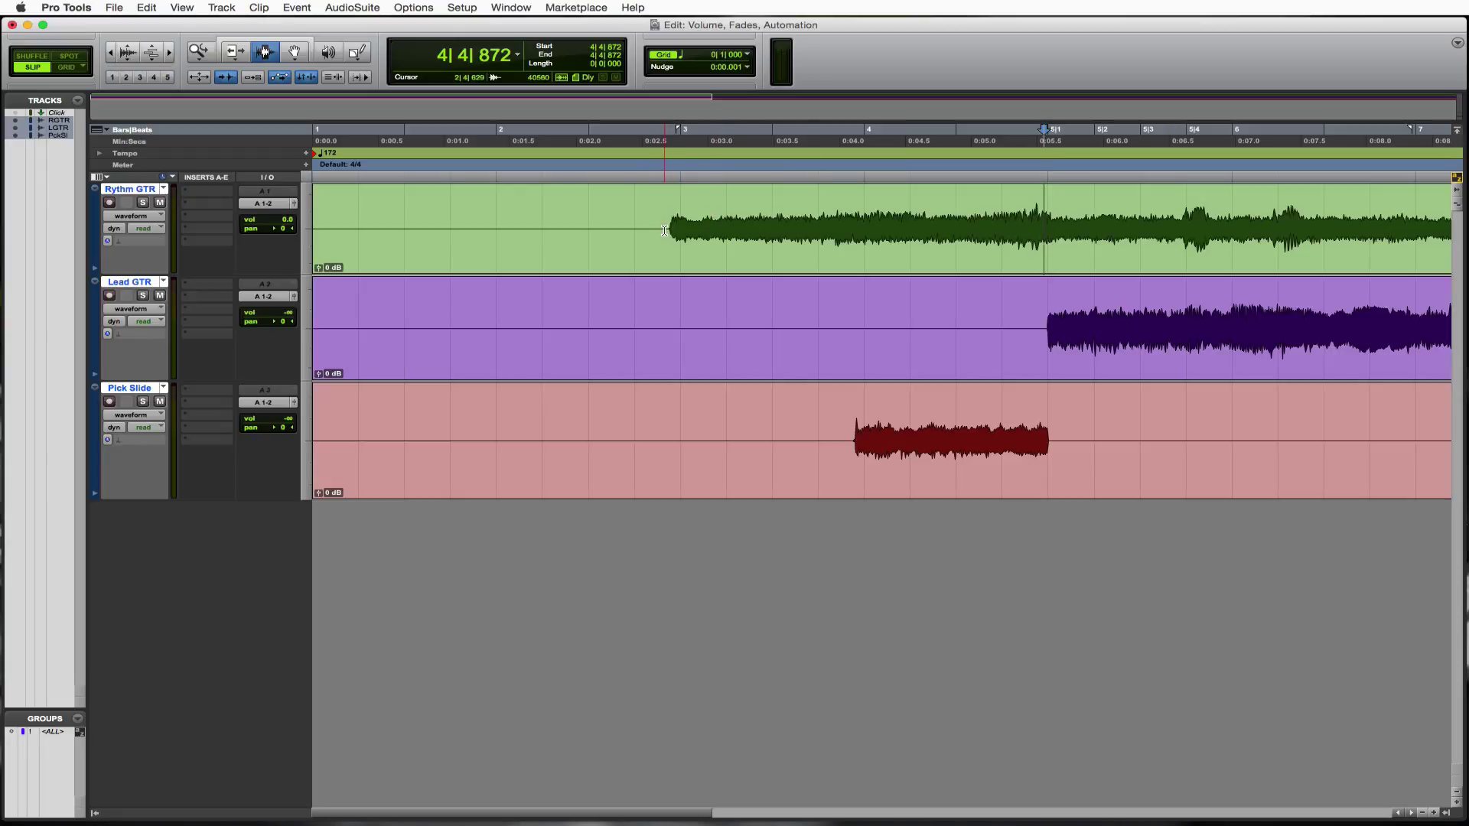
# Step: Delete the Rythm GTR stretch from 2|1|322 to 2|4|629
pyautogui.click(664, 230)
pyautogui.press('super+bracketright')
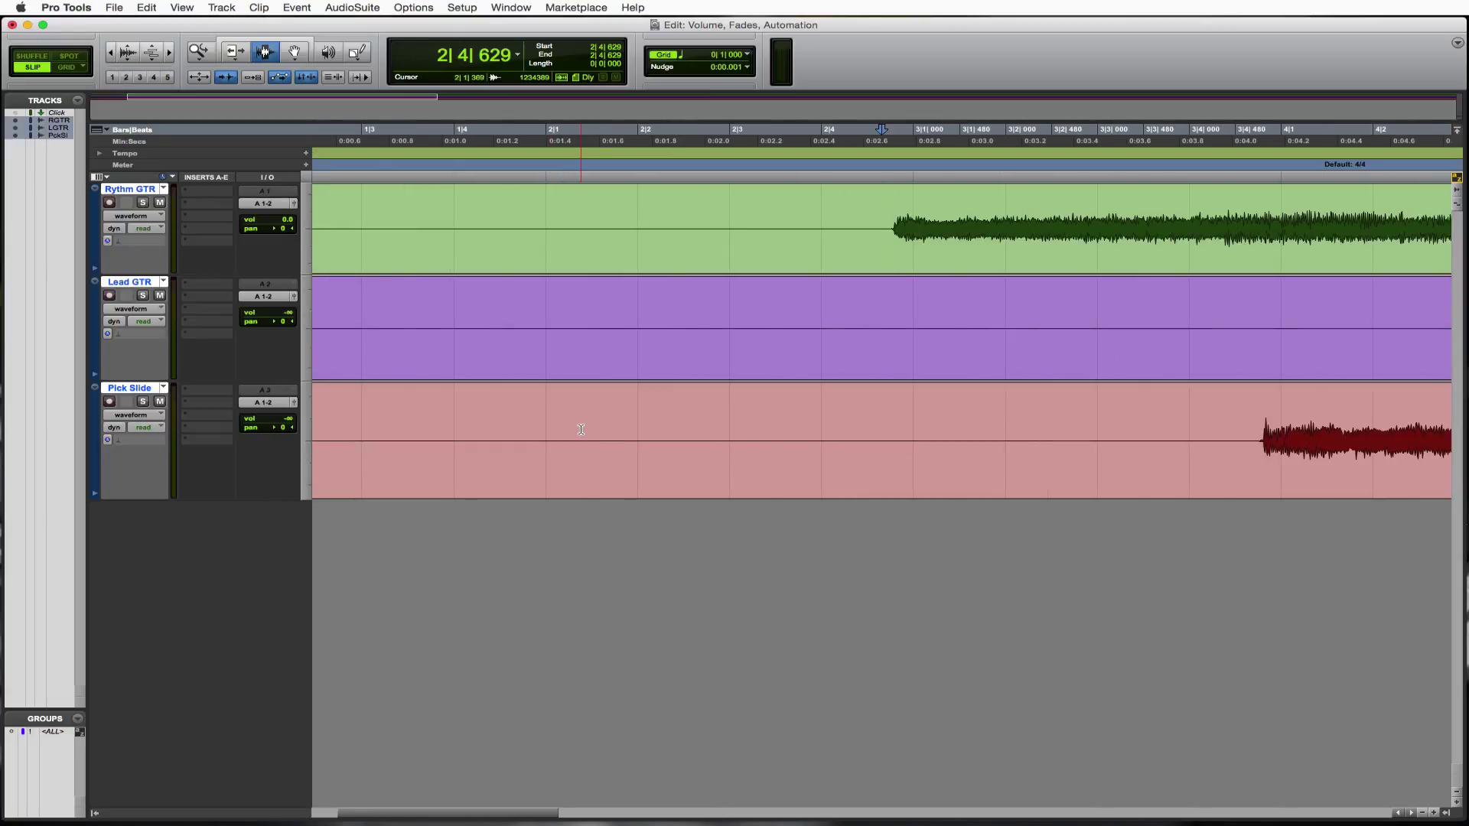
pyautogui.keyDown('shift'); pyautogui.click(879, 231); pyautogui.keyUp('shift')
pyautogui.moveTo(879, 231); pyautogui.dragTo(576, 240)
pyautogui.press('Delete')
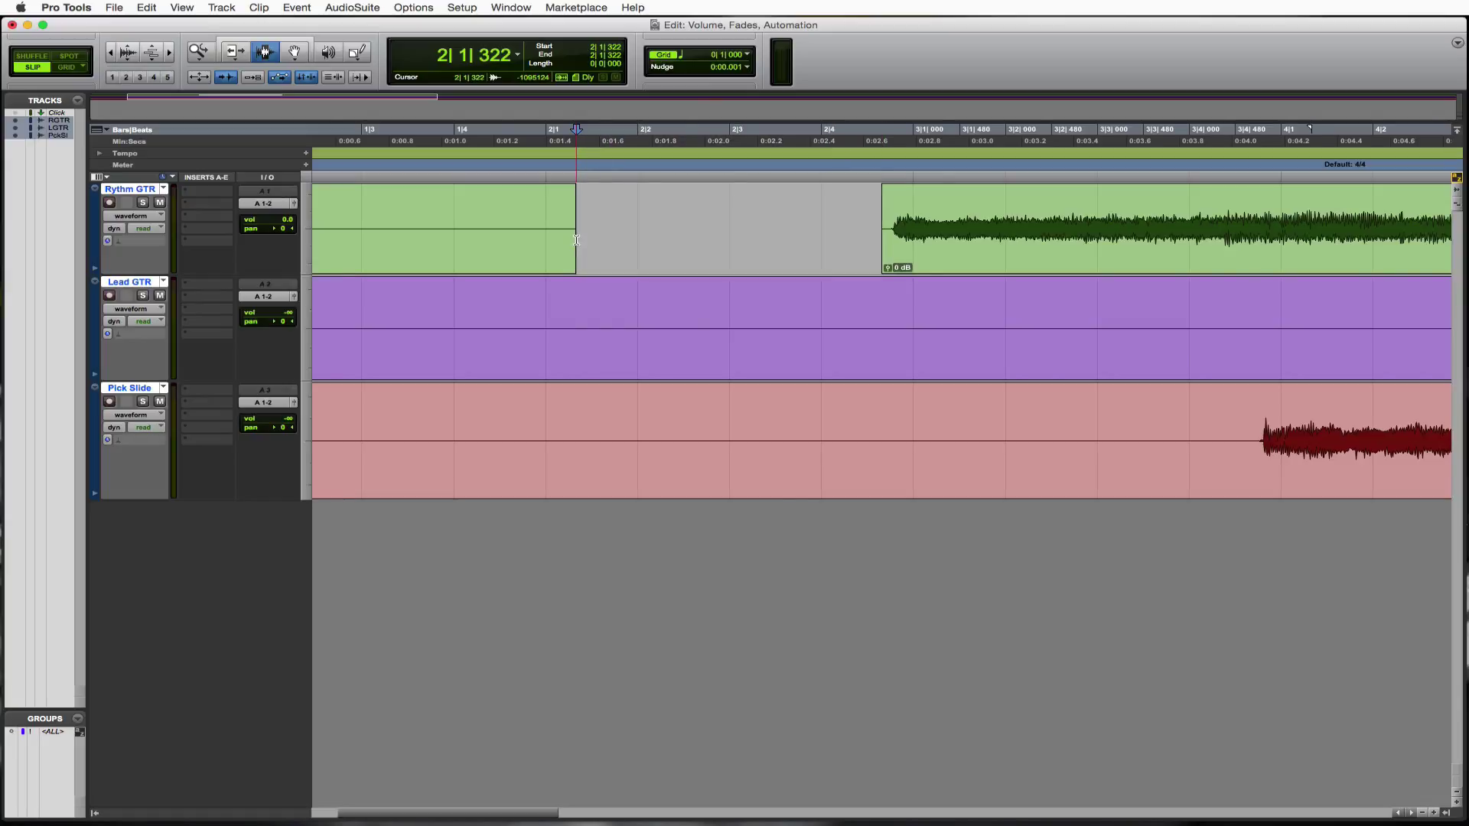
# Step: Delete the leftover first Rythm GTR clip starting at 1|1|000
pyautogui.press('super+bracketleft')
pyautogui.press('super+bracketleft')
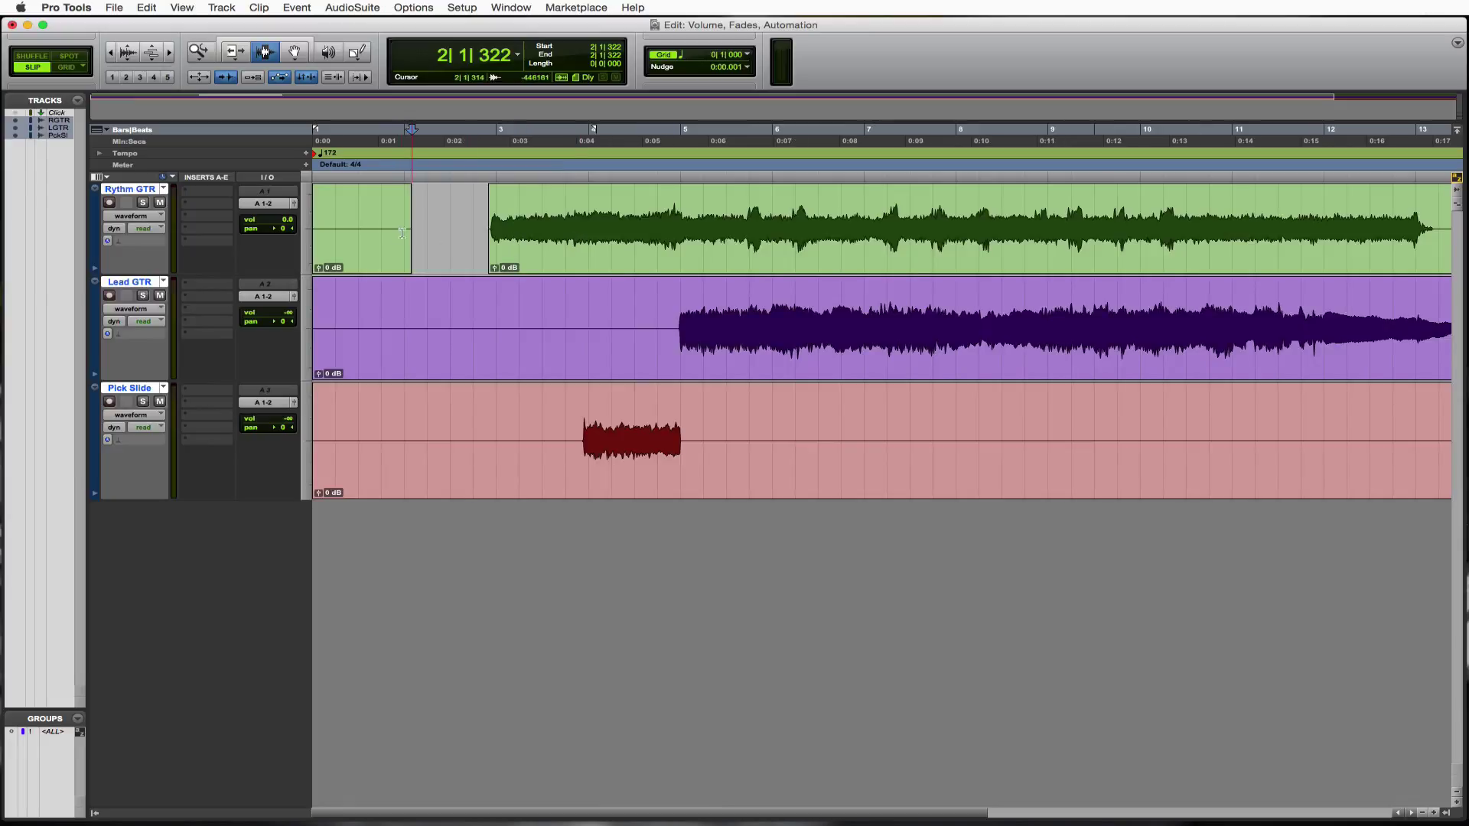
pyautogui.moveTo(426, 229); pyautogui.dragTo(305, 232)
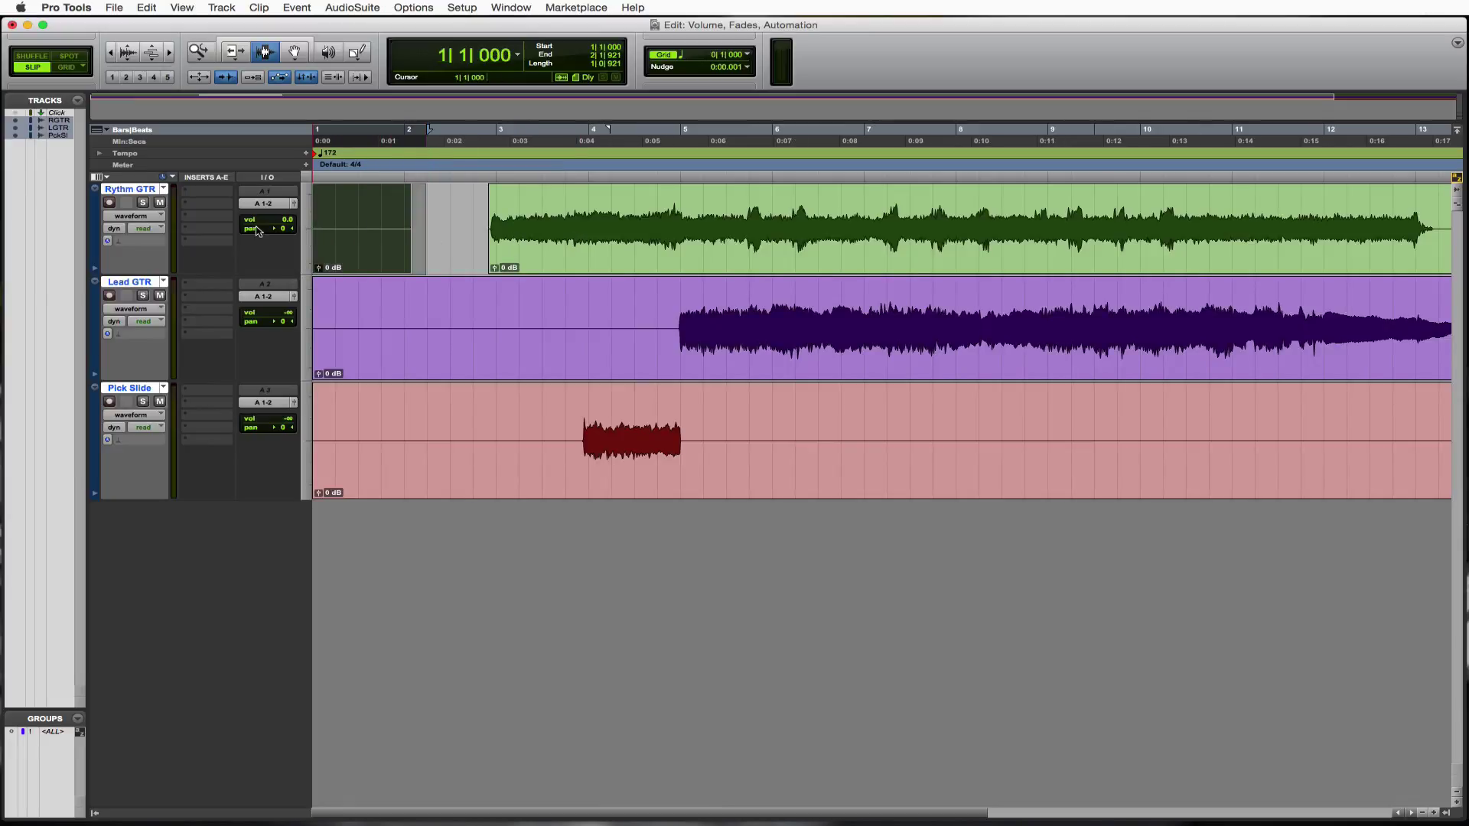
pyautogui.press('Delete')
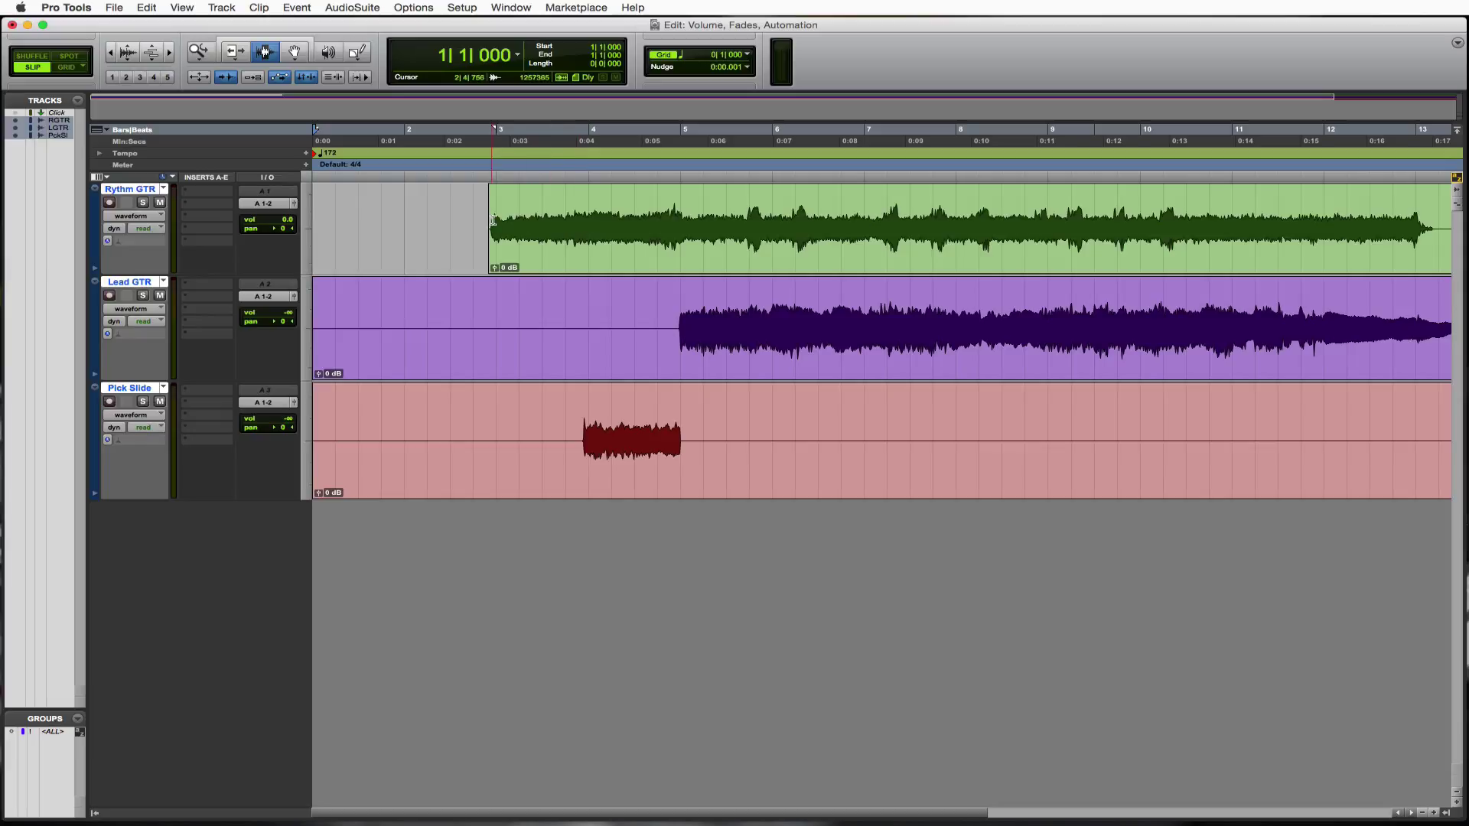
# Step: Switch edits to Grid mode with a 1/4 note grid value
pyautogui.moveTo(483, 223); pyautogui.dragTo(680, 220)
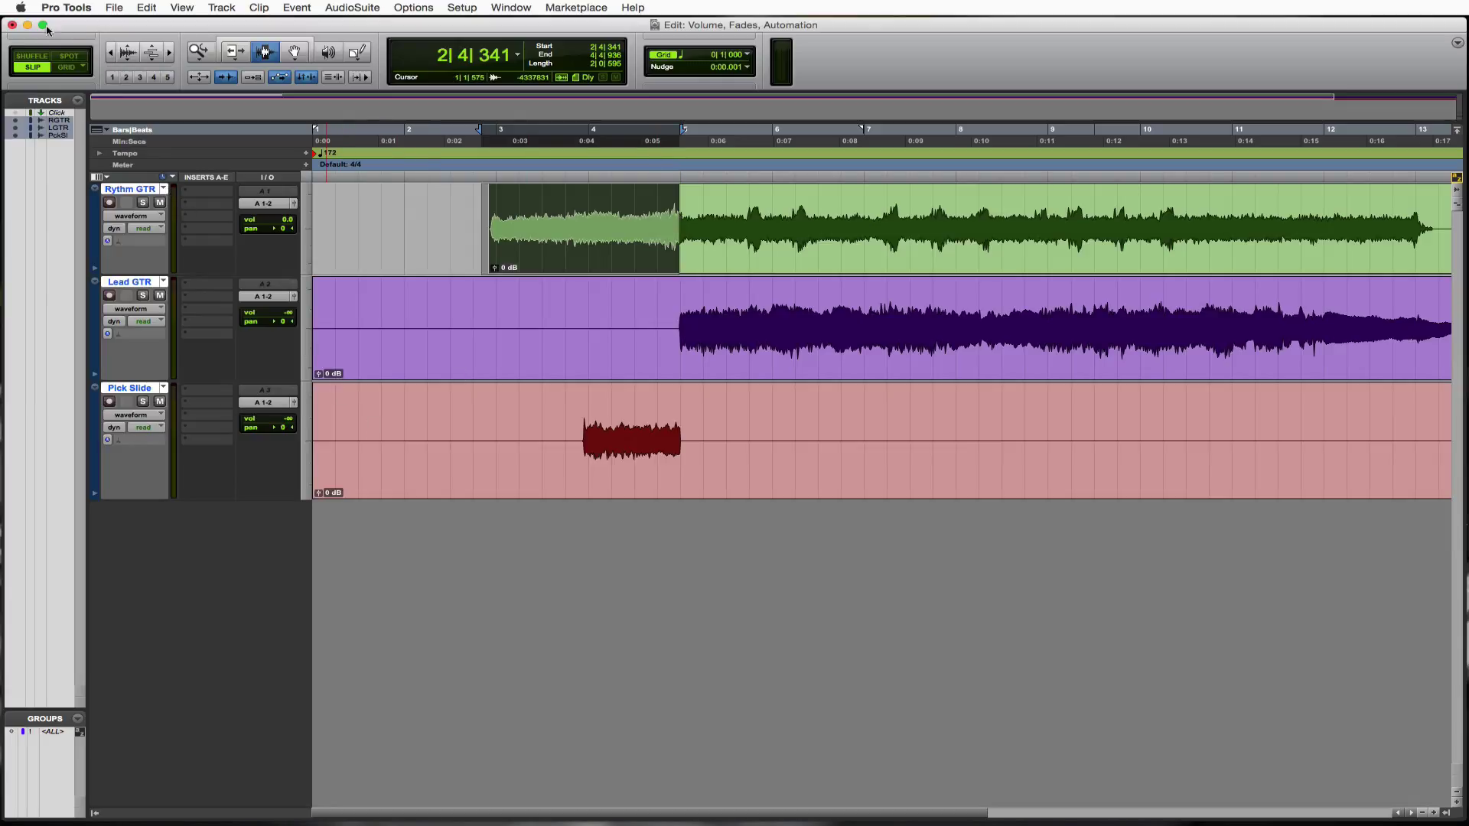
pyautogui.click(68, 68)
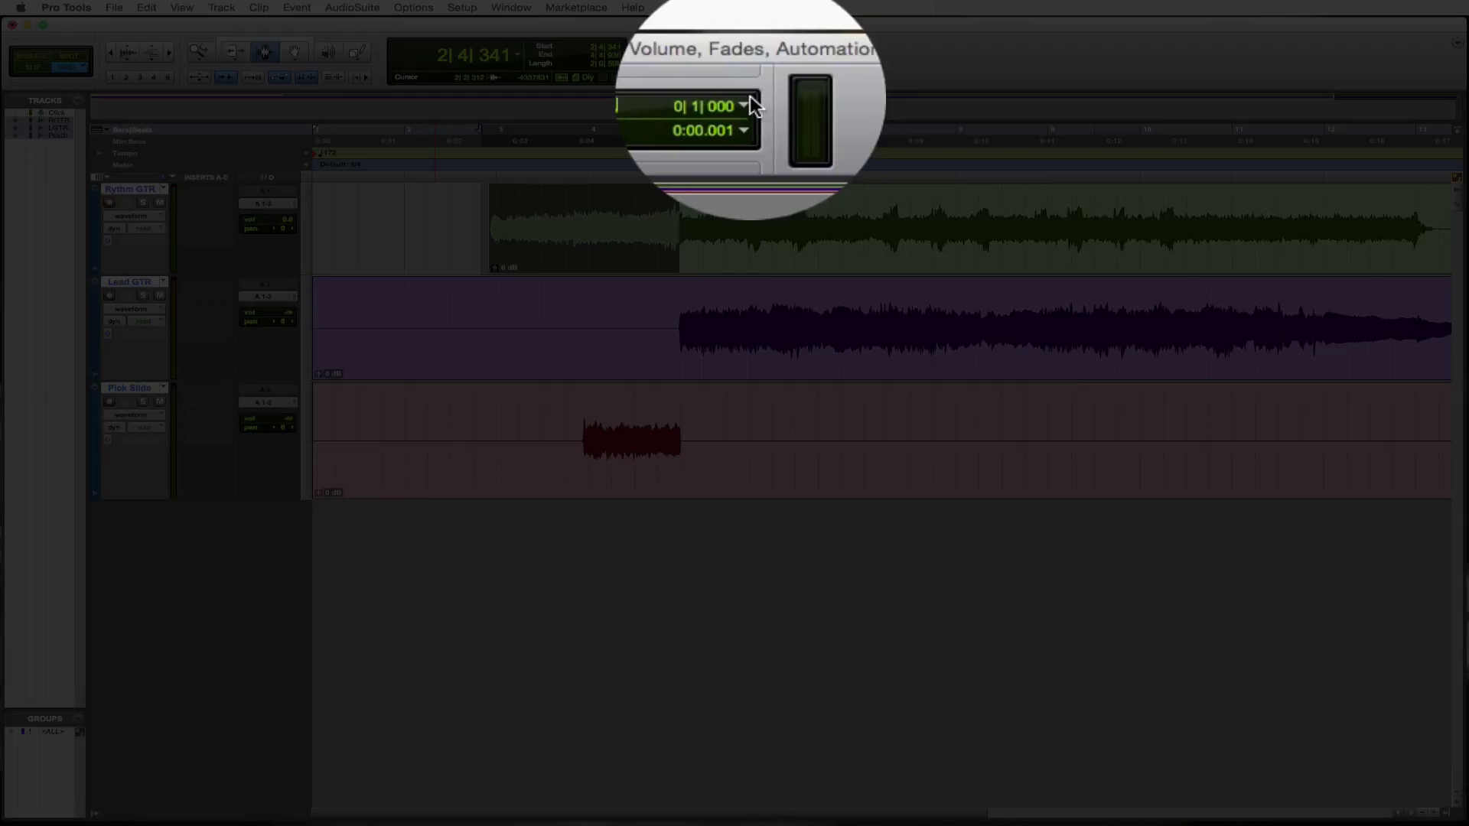
pyautogui.click(747, 54)
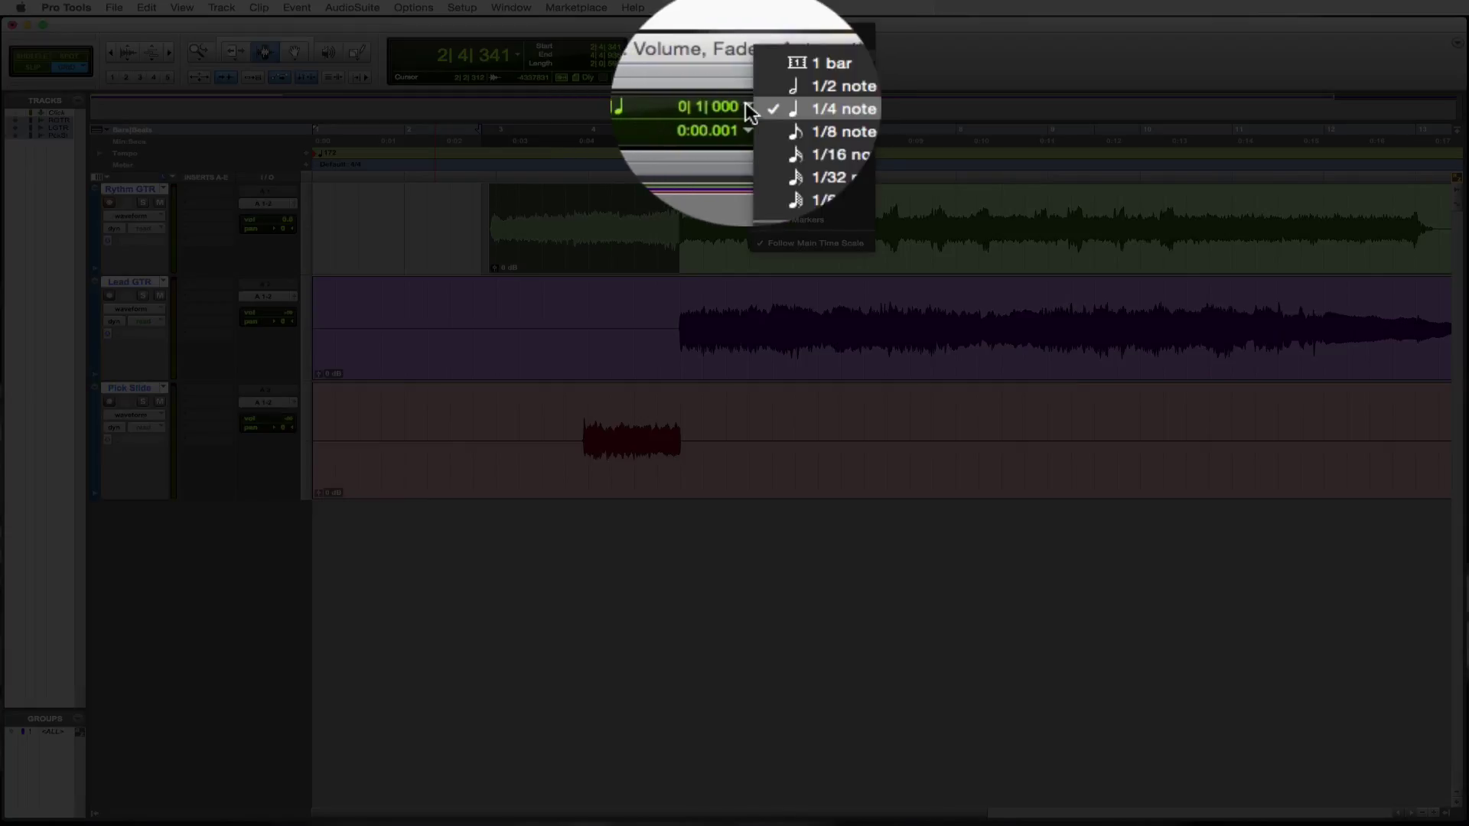
pyautogui.click(761, 110)
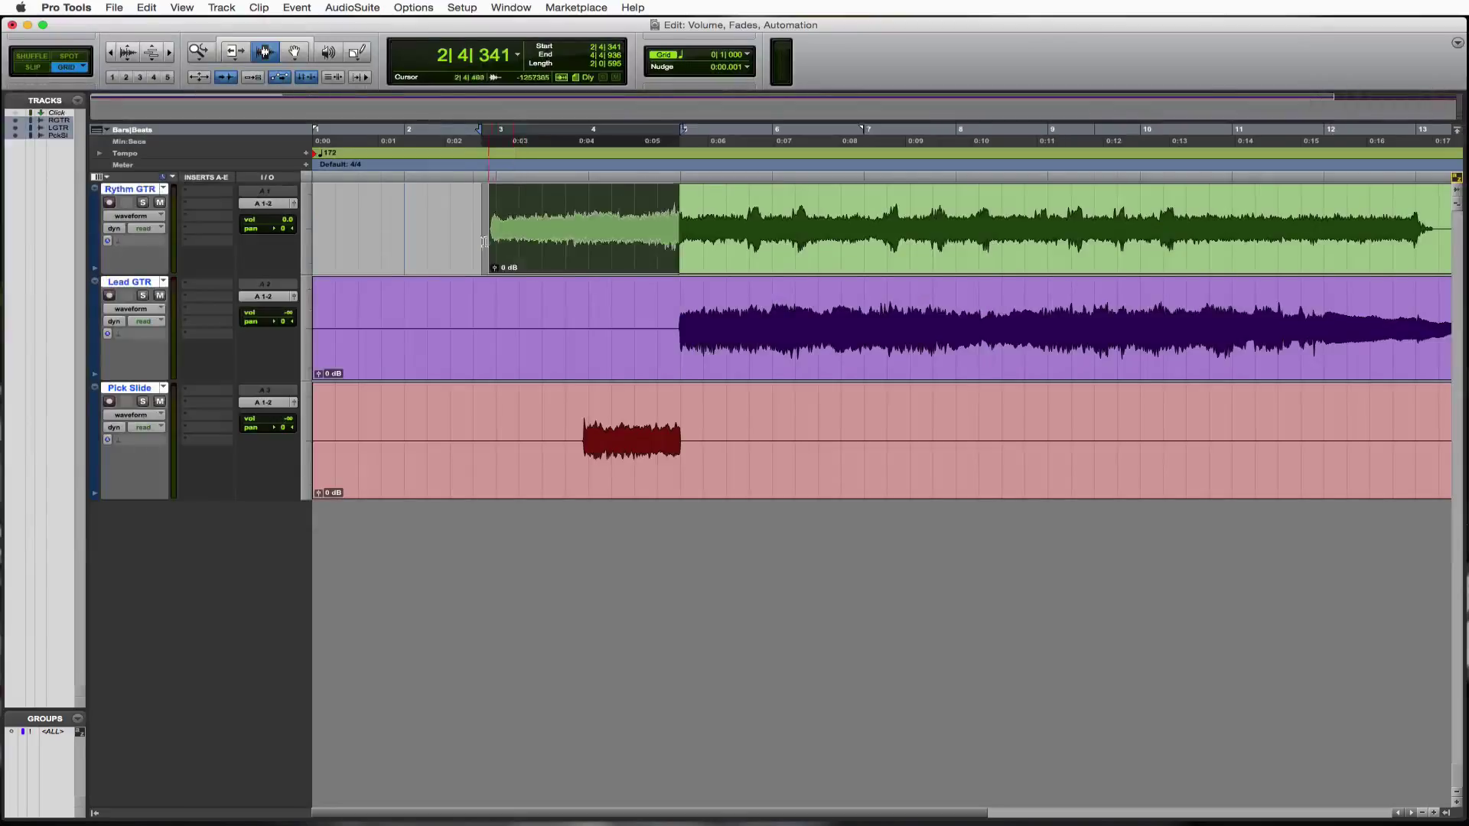
# Step: Apply a steep exponential fade-in to the Rythm GTR clip from 2|4|000
pyautogui.click(471, 237)
pyautogui.moveTo(473, 236); pyautogui.dragTo(674, 223)
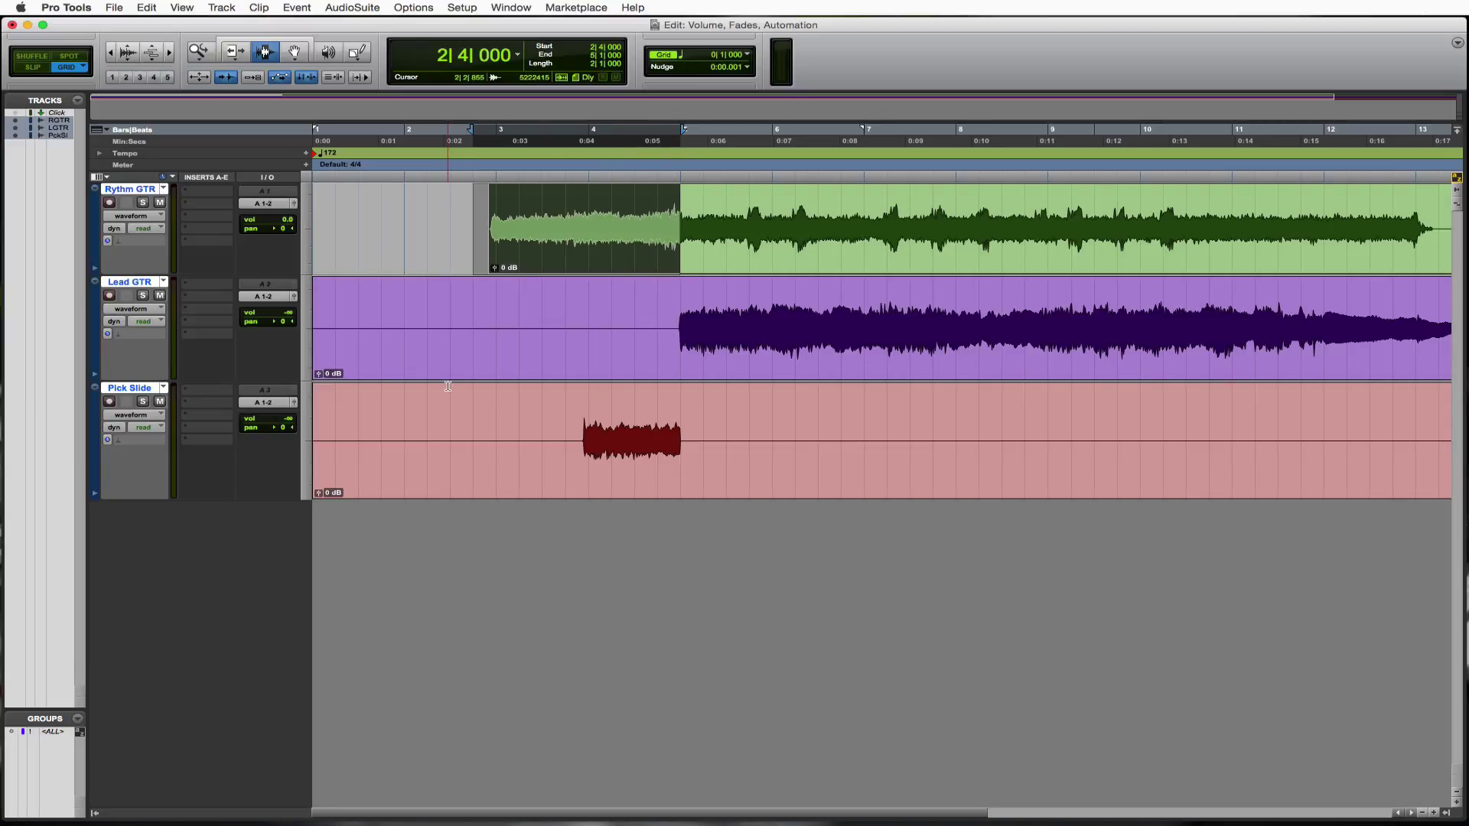
pyautogui.press('super+f')
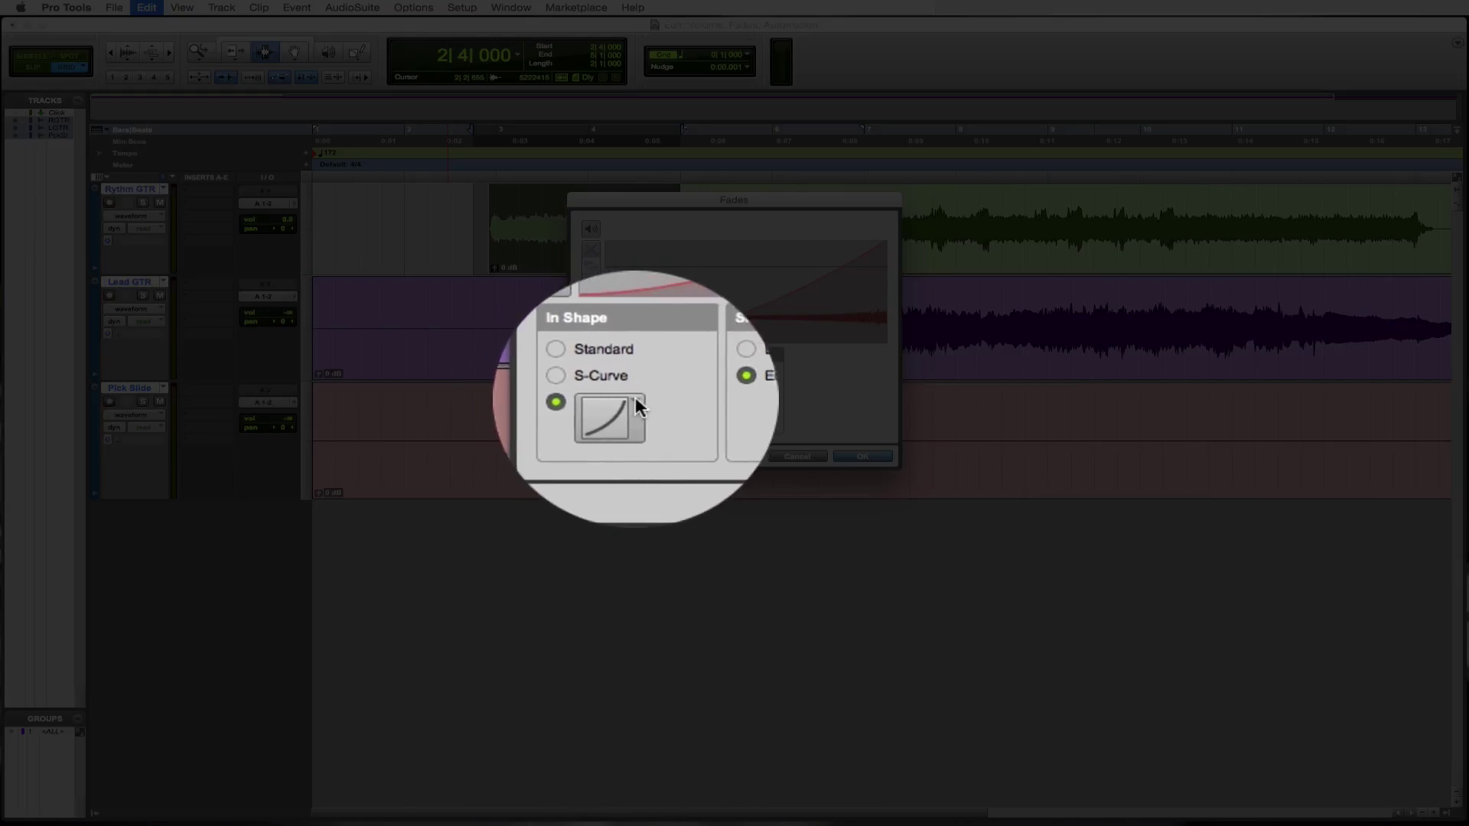
pyautogui.click(621, 410)
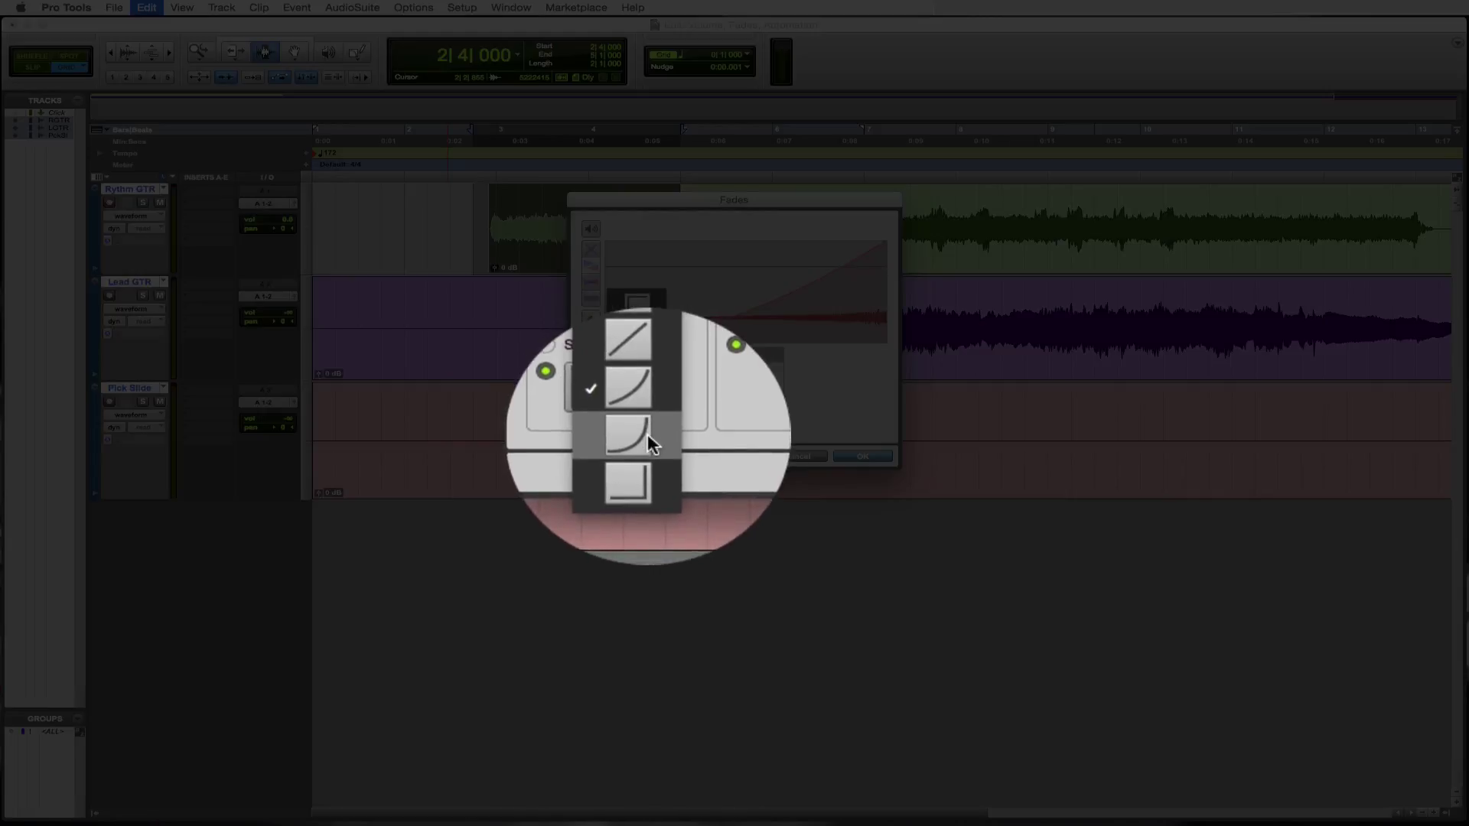
pyautogui.click(635, 435)
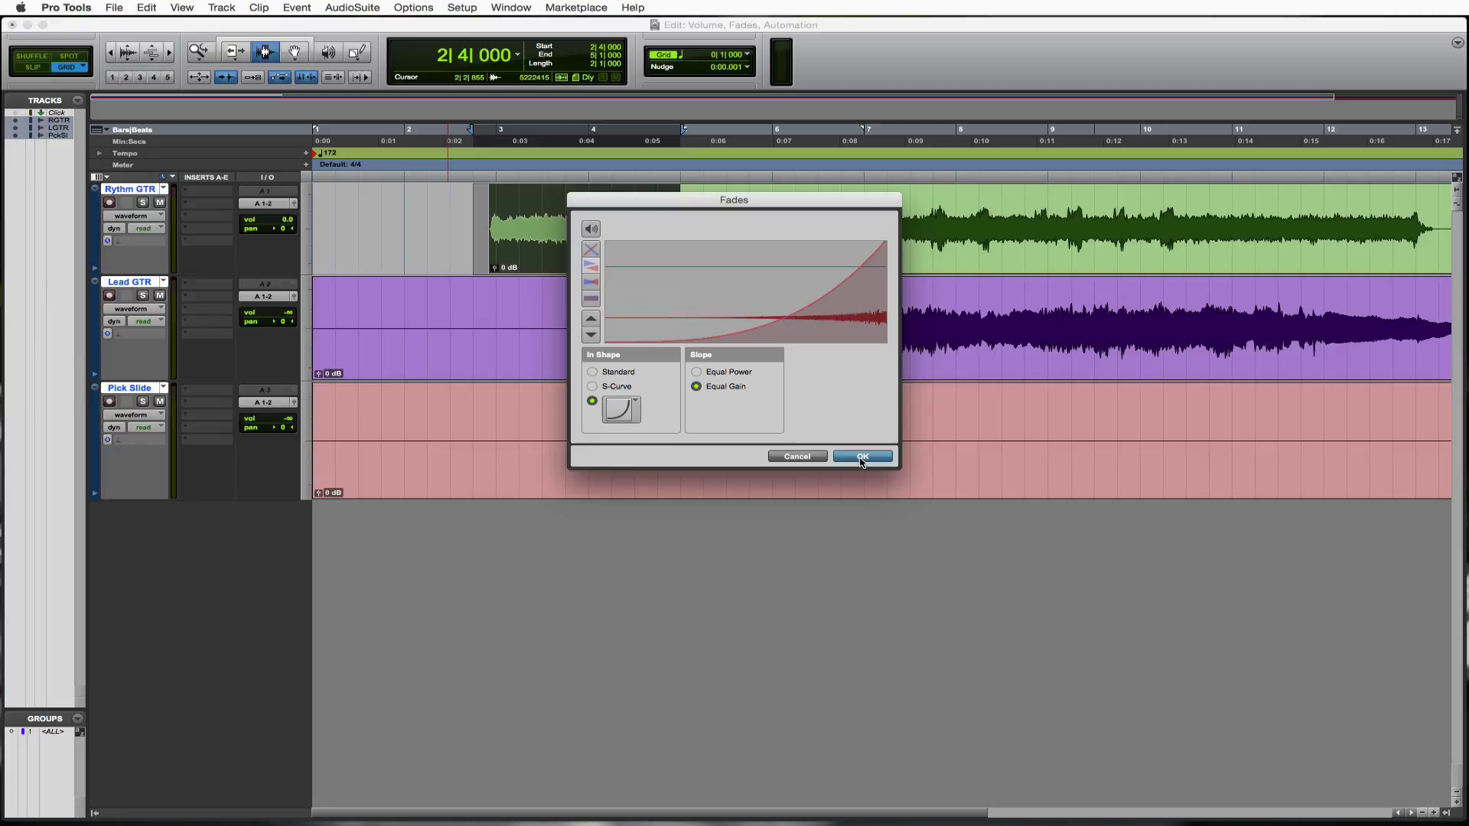
pyautogui.click(863, 457)
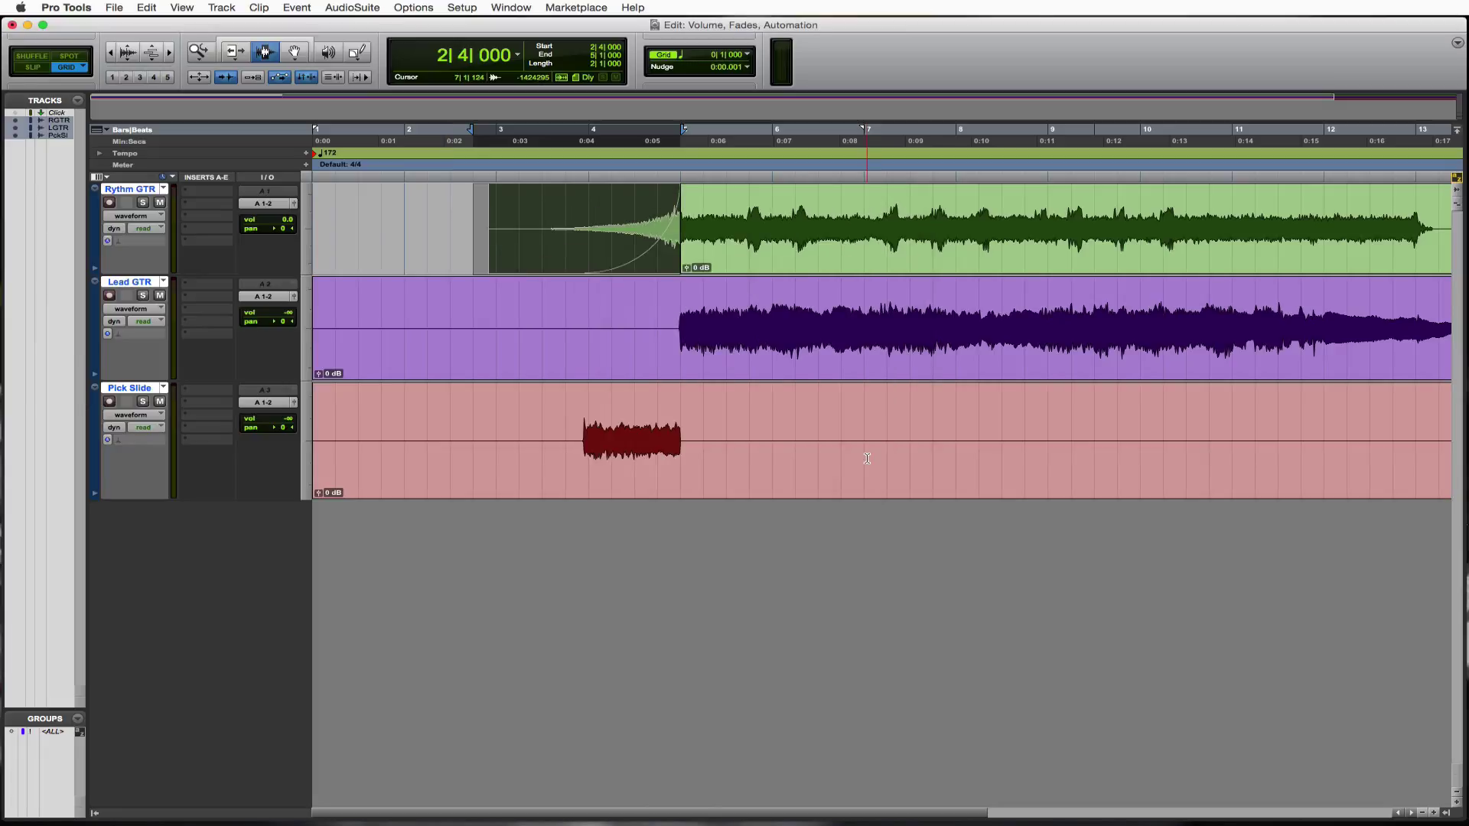
pyautogui.click(488, 241)
# Step: Play back the faded-in rhythm guitar intro from 2|3|000
pyautogui.click(457, 237)
pyautogui.press('space')
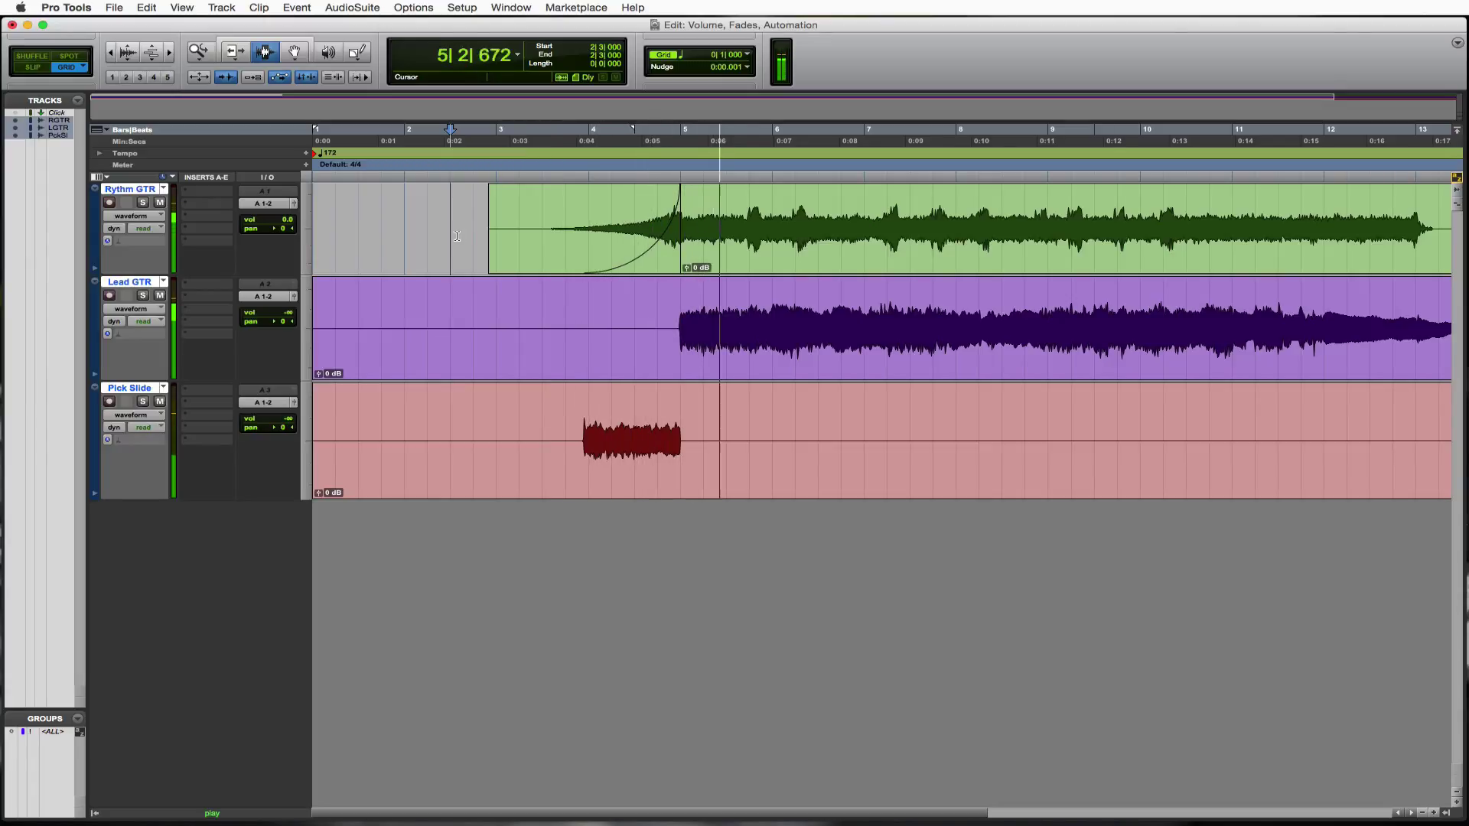
pyautogui.press('space')
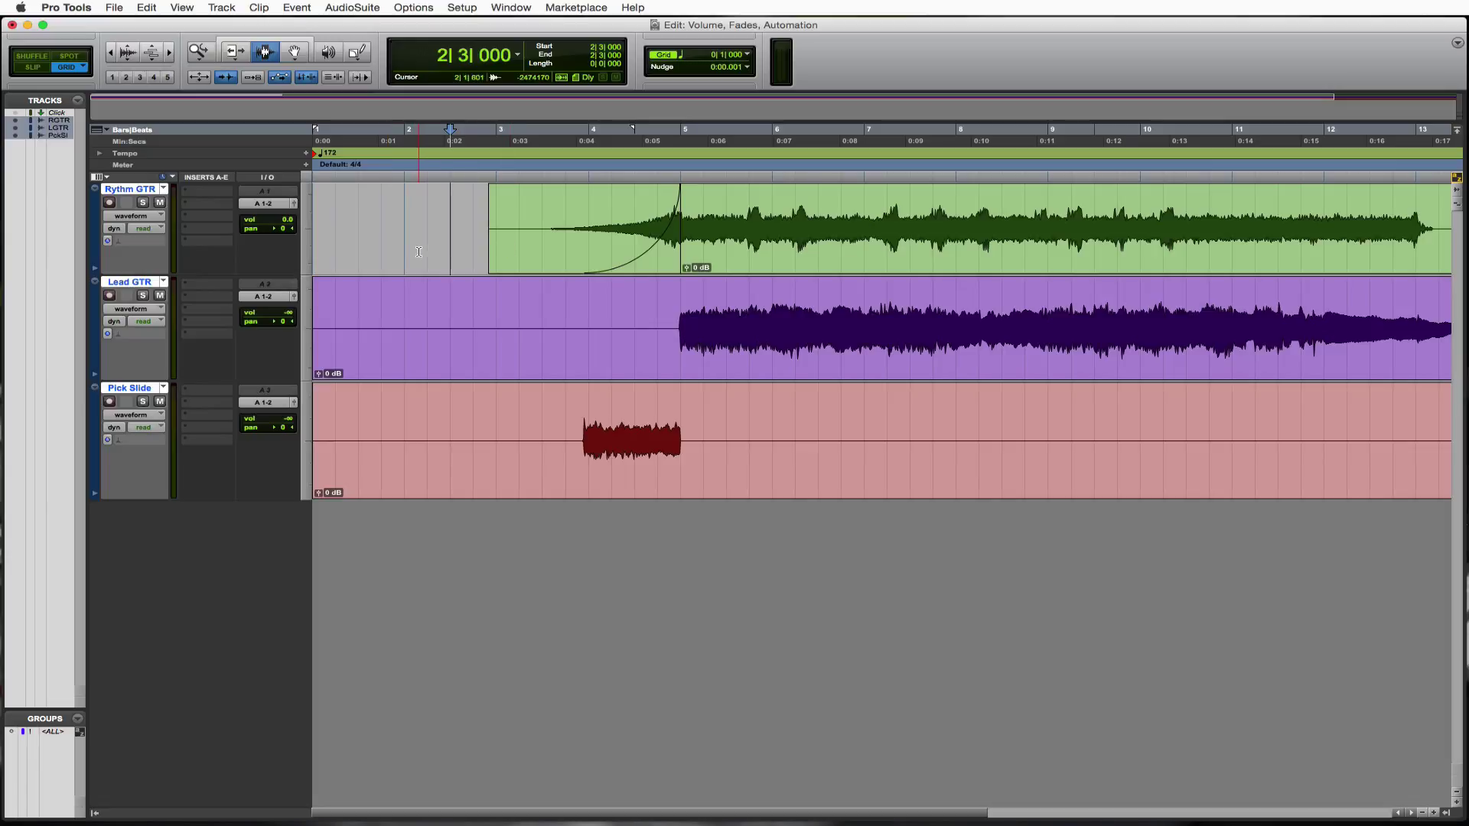
# Step: Pan Rythm GTR fully left to <100 and audition it from bar 4
pyautogui.click(283, 230)
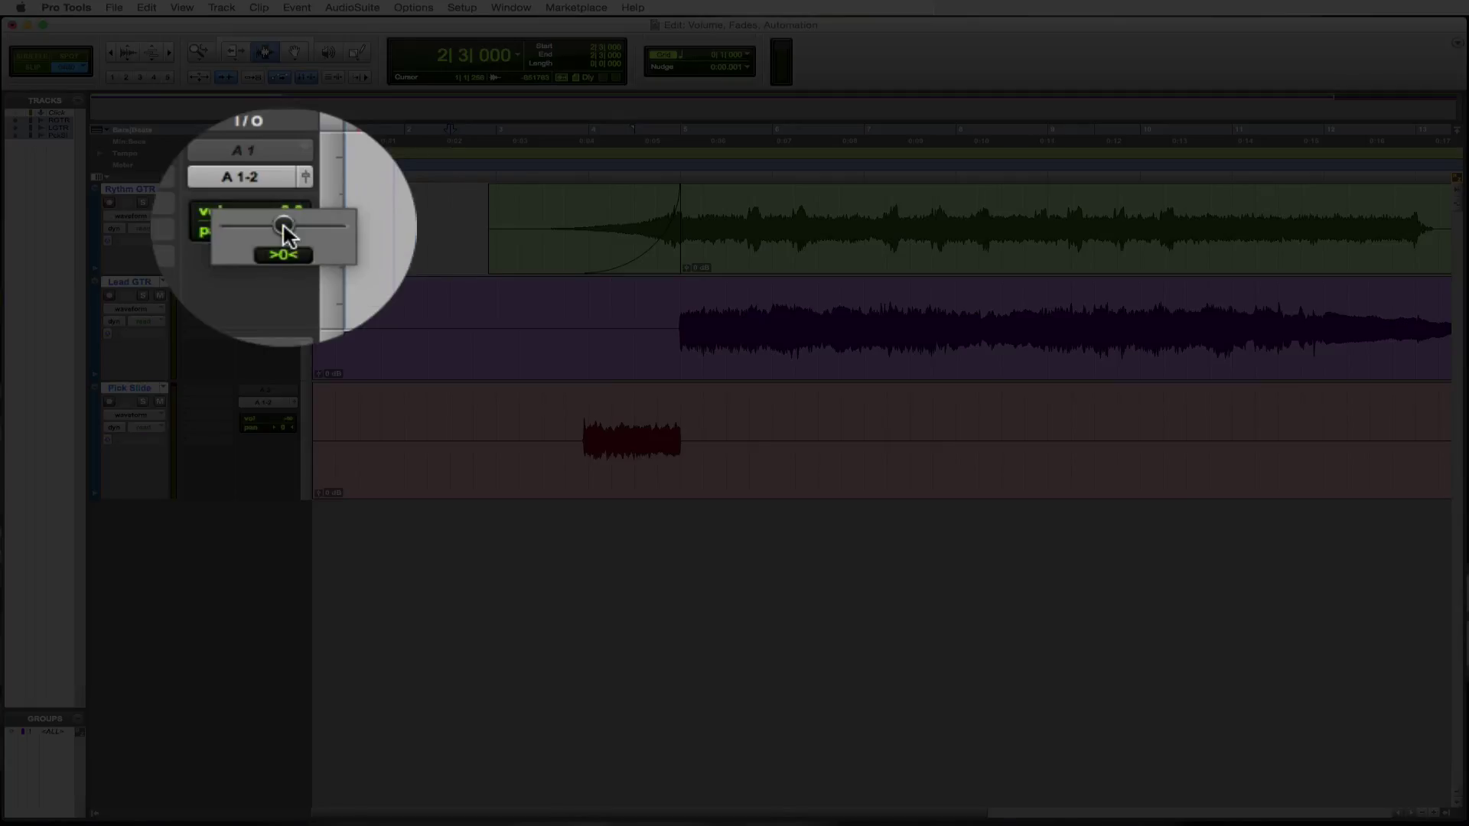
pyautogui.moveTo(283, 230); pyautogui.dragTo(224, 227)
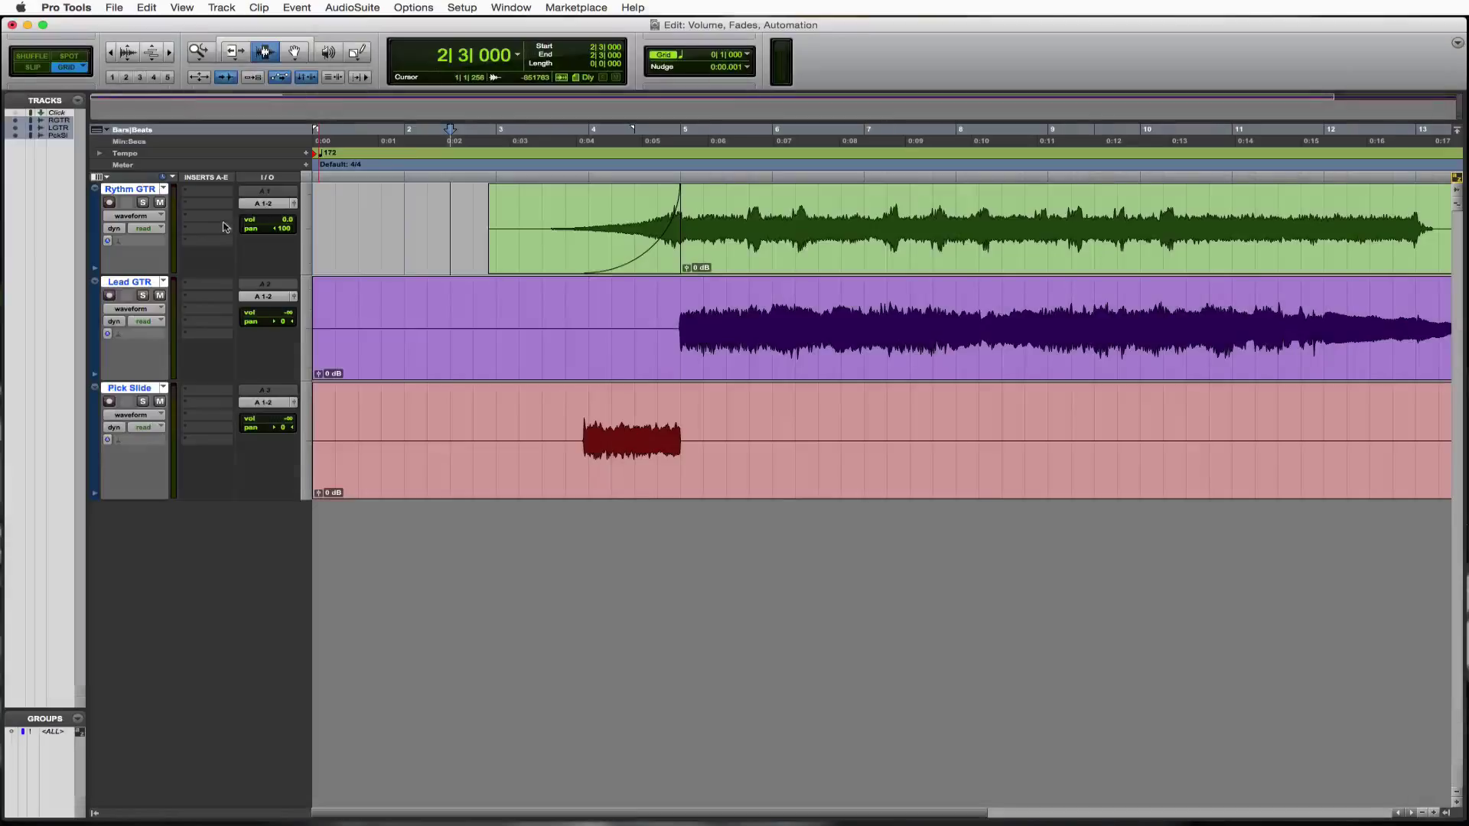
pyautogui.click(591, 242)
pyautogui.press('space')
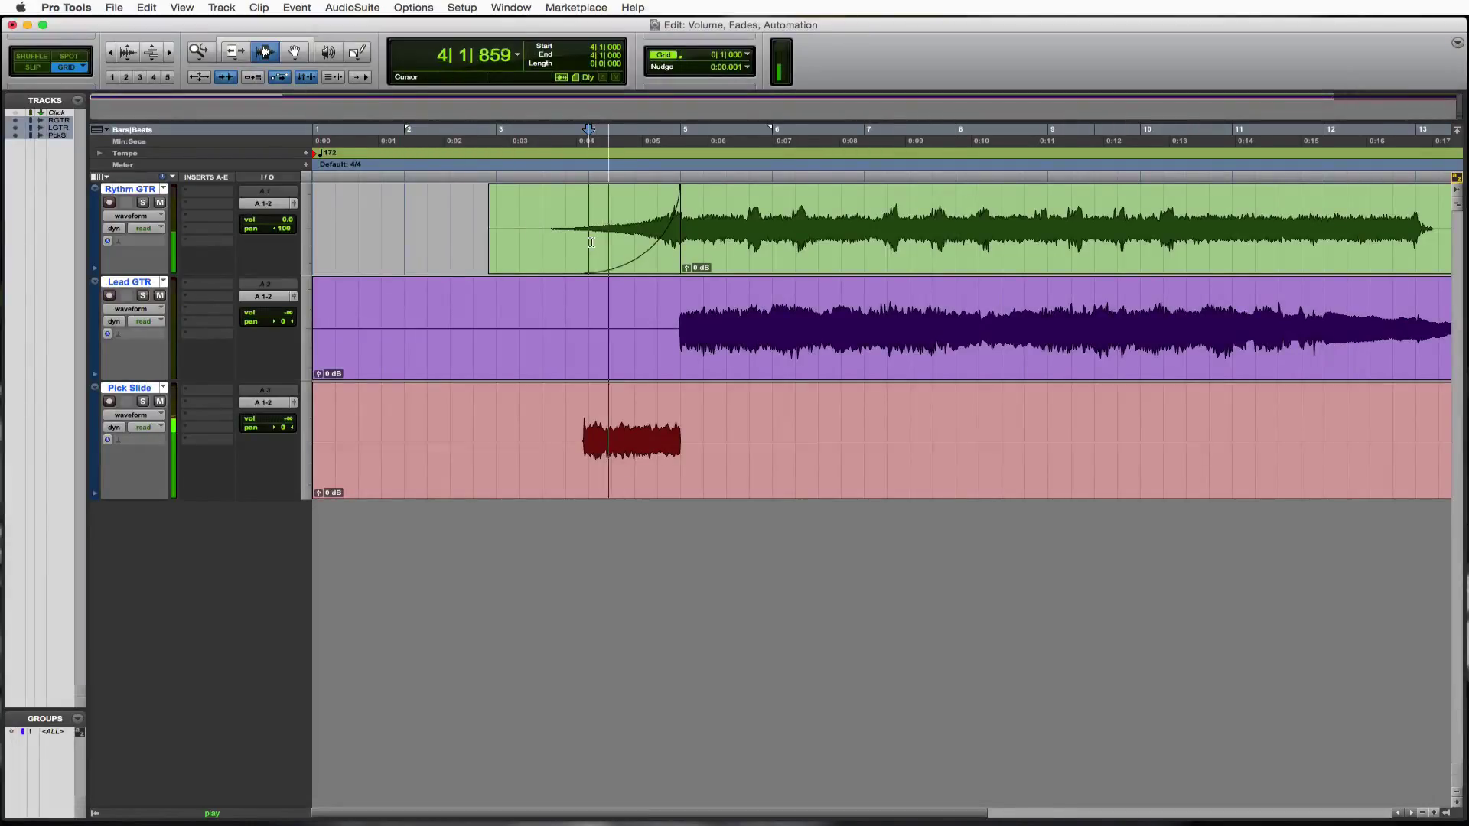
pyautogui.press('space')
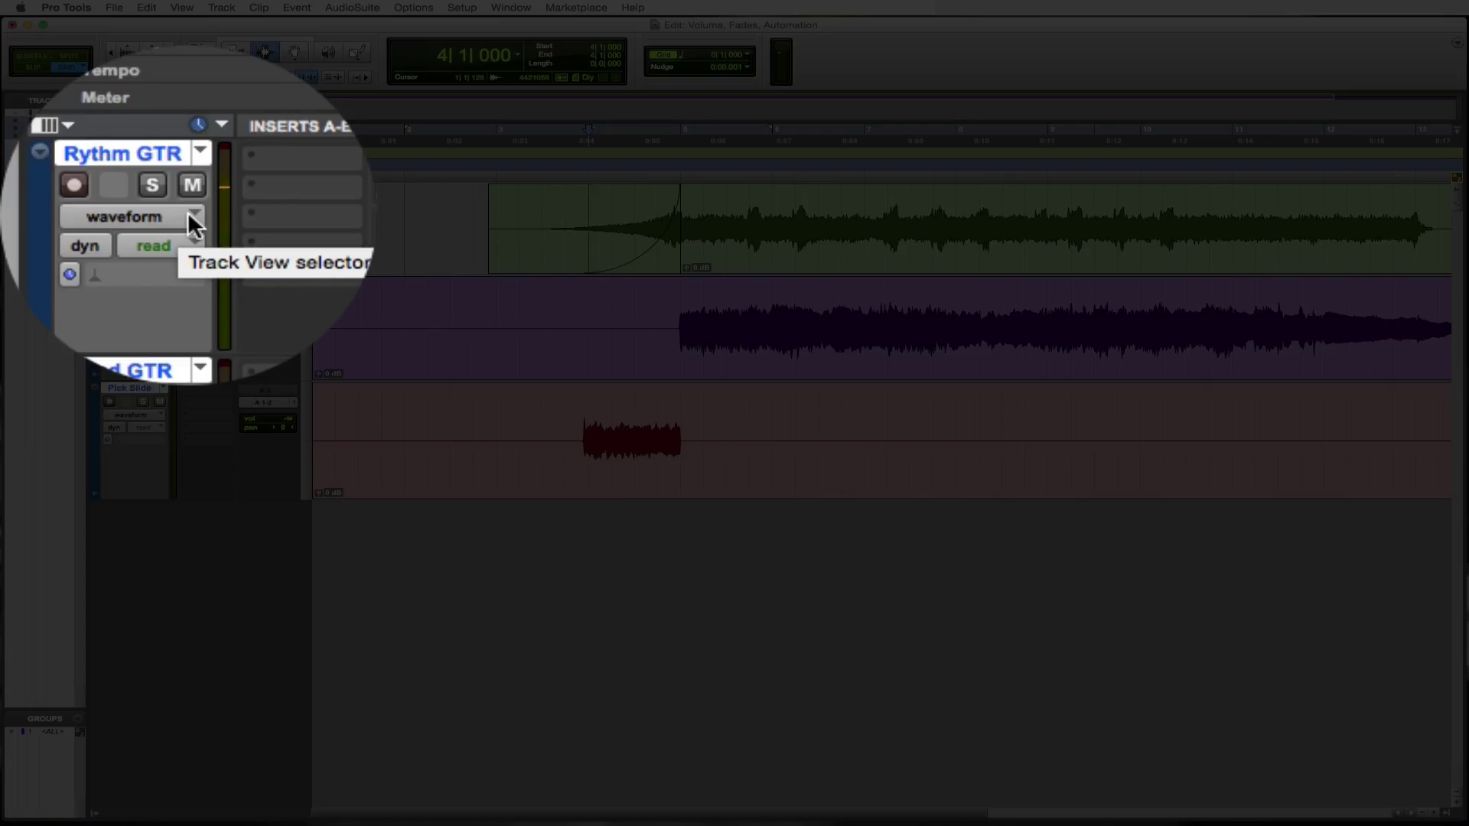
pyautogui.click(149, 216)
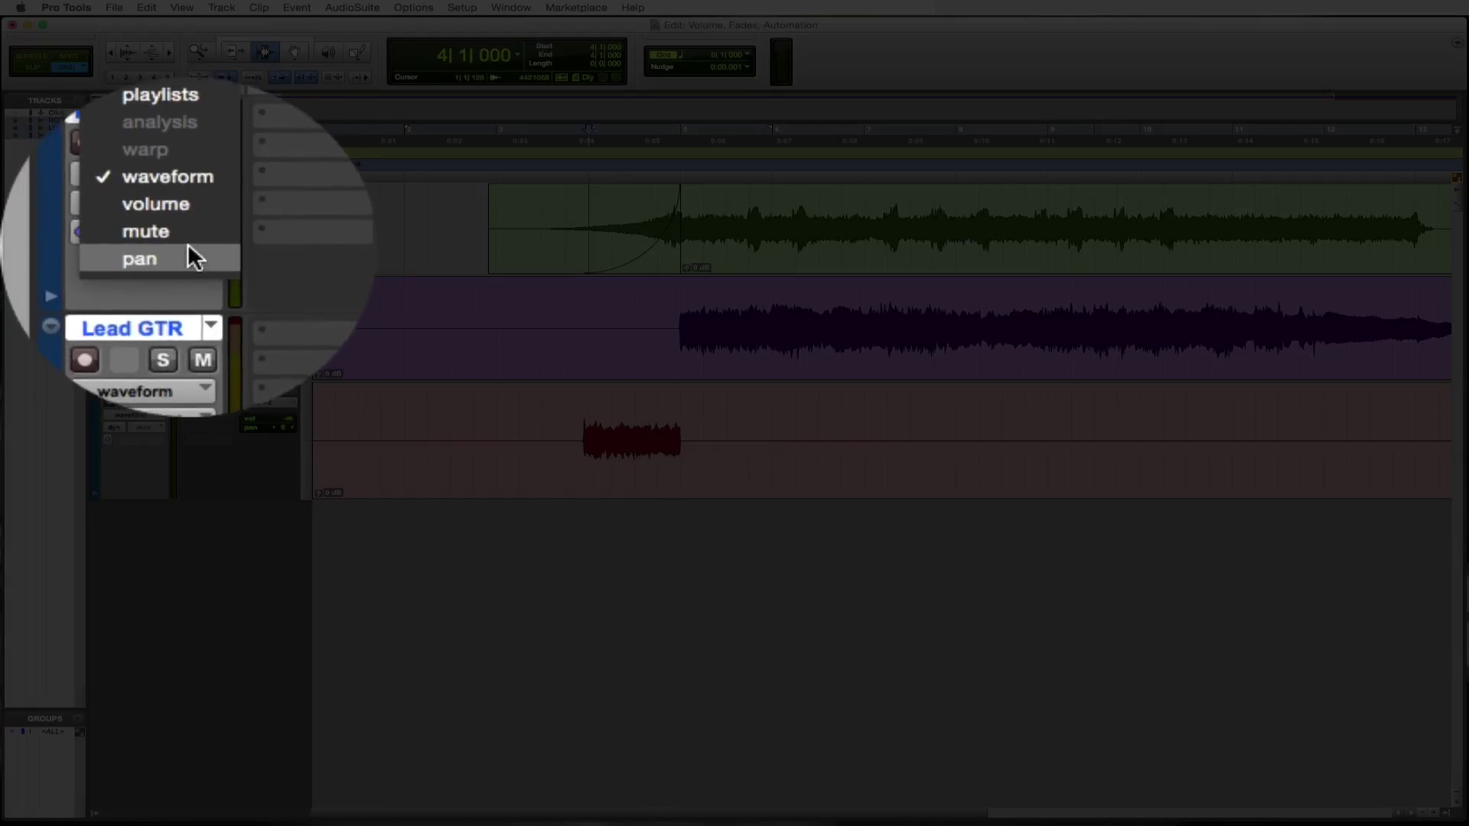
pyautogui.click(191, 264)
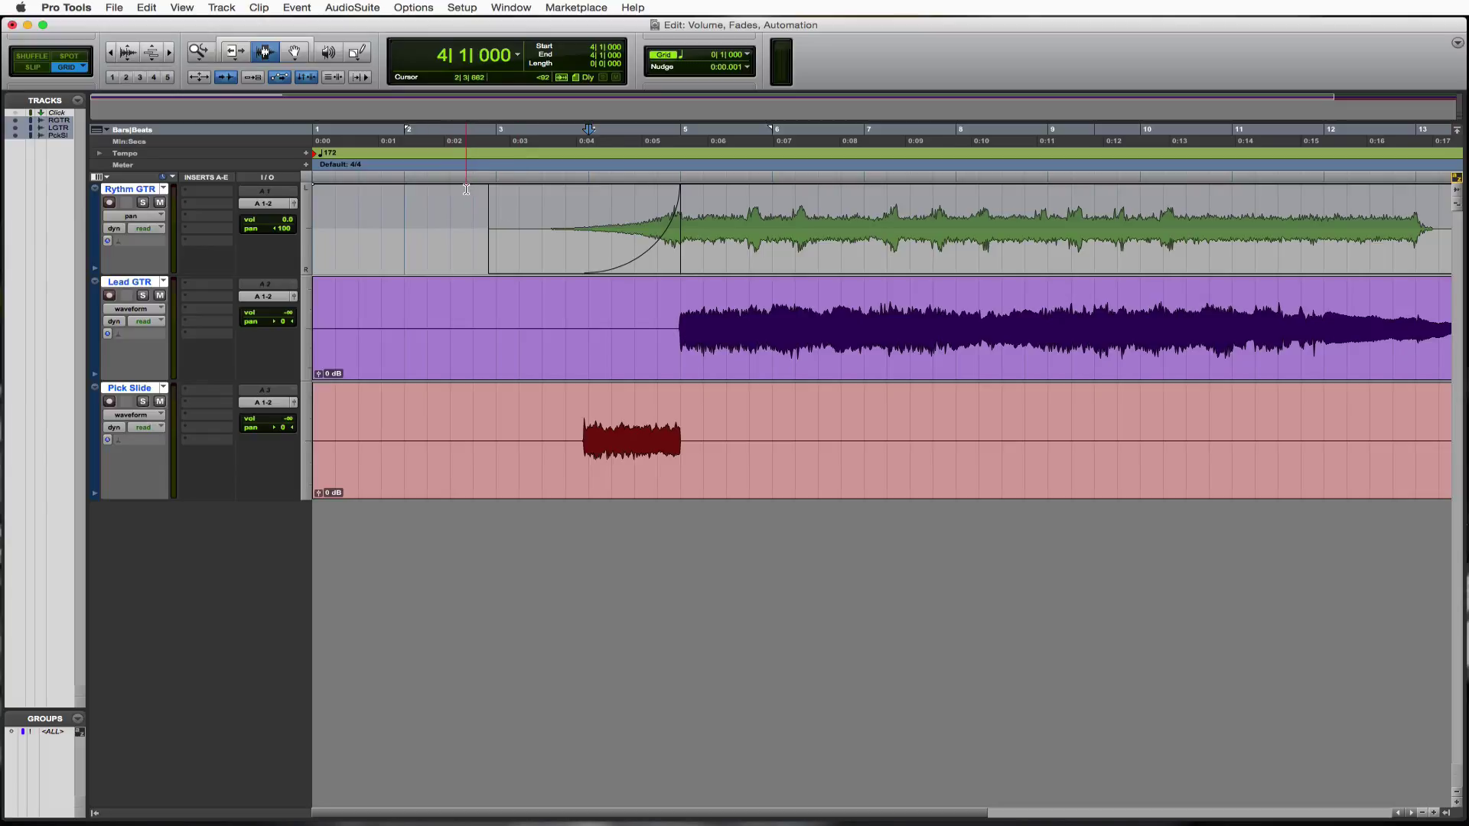
pyautogui.click(296, 53)
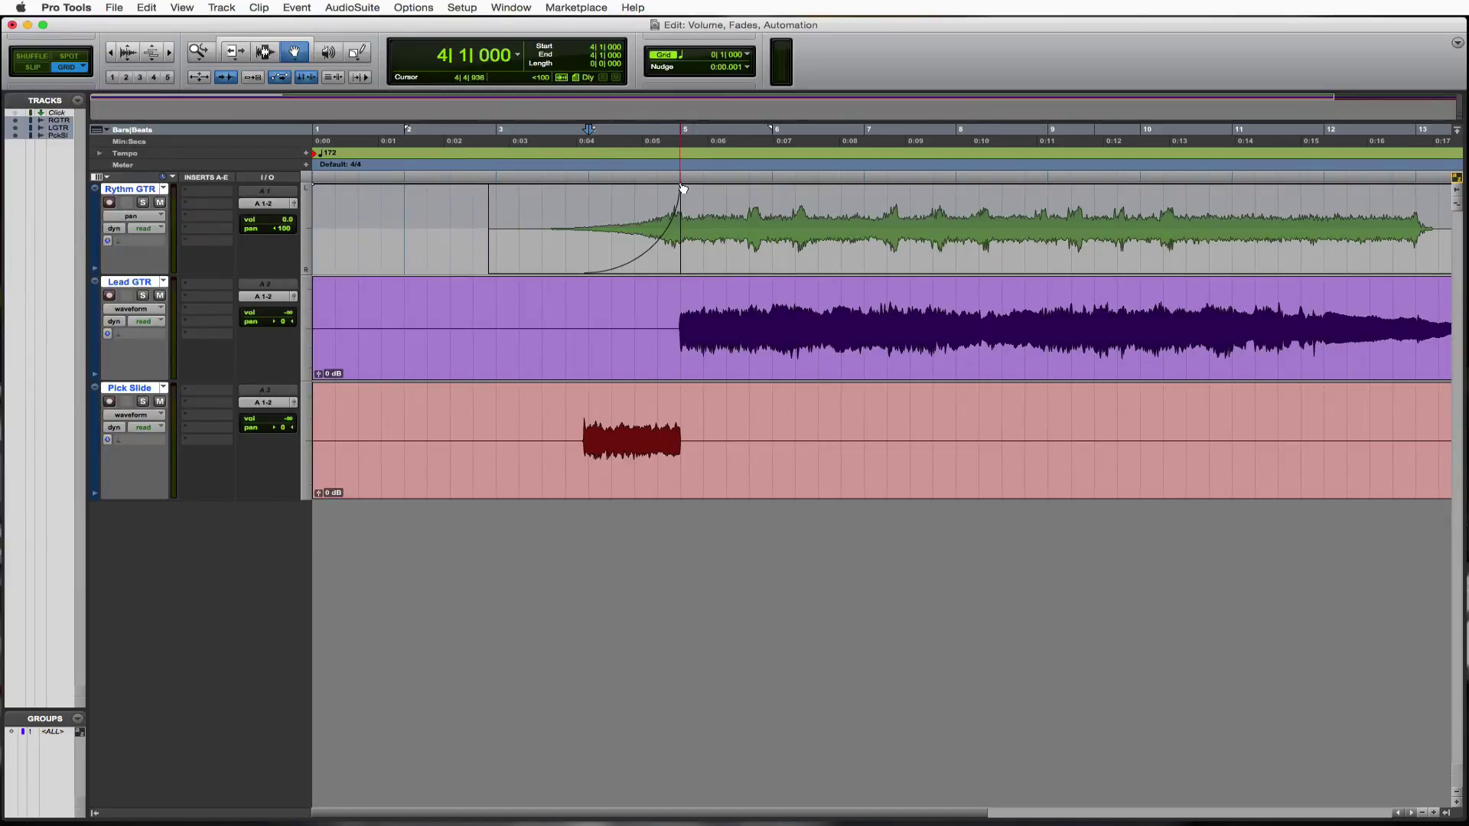
pyautogui.moveTo(683, 189); pyautogui.dragTo(679, 331)
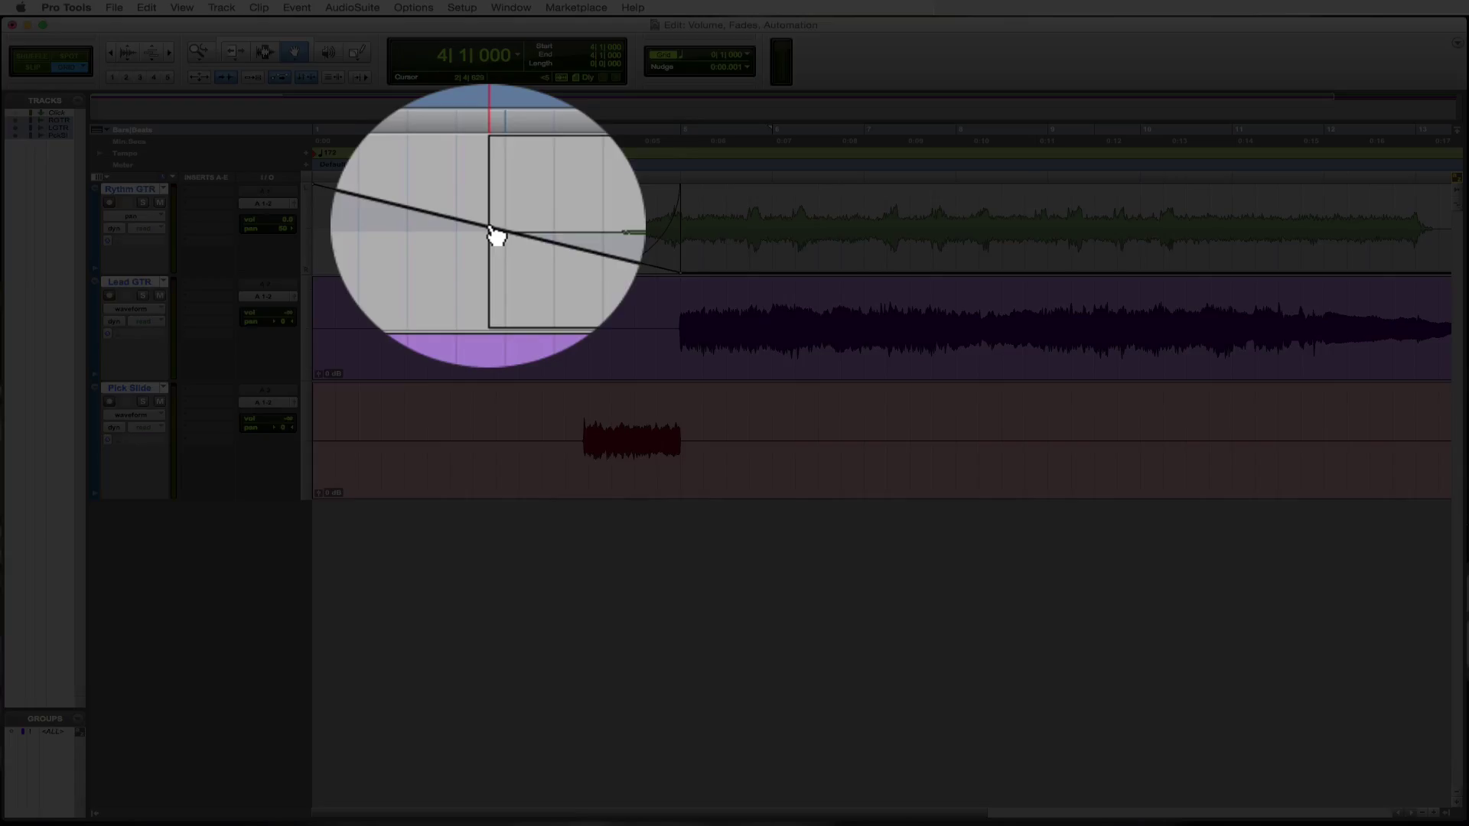
pyautogui.click(494, 184)
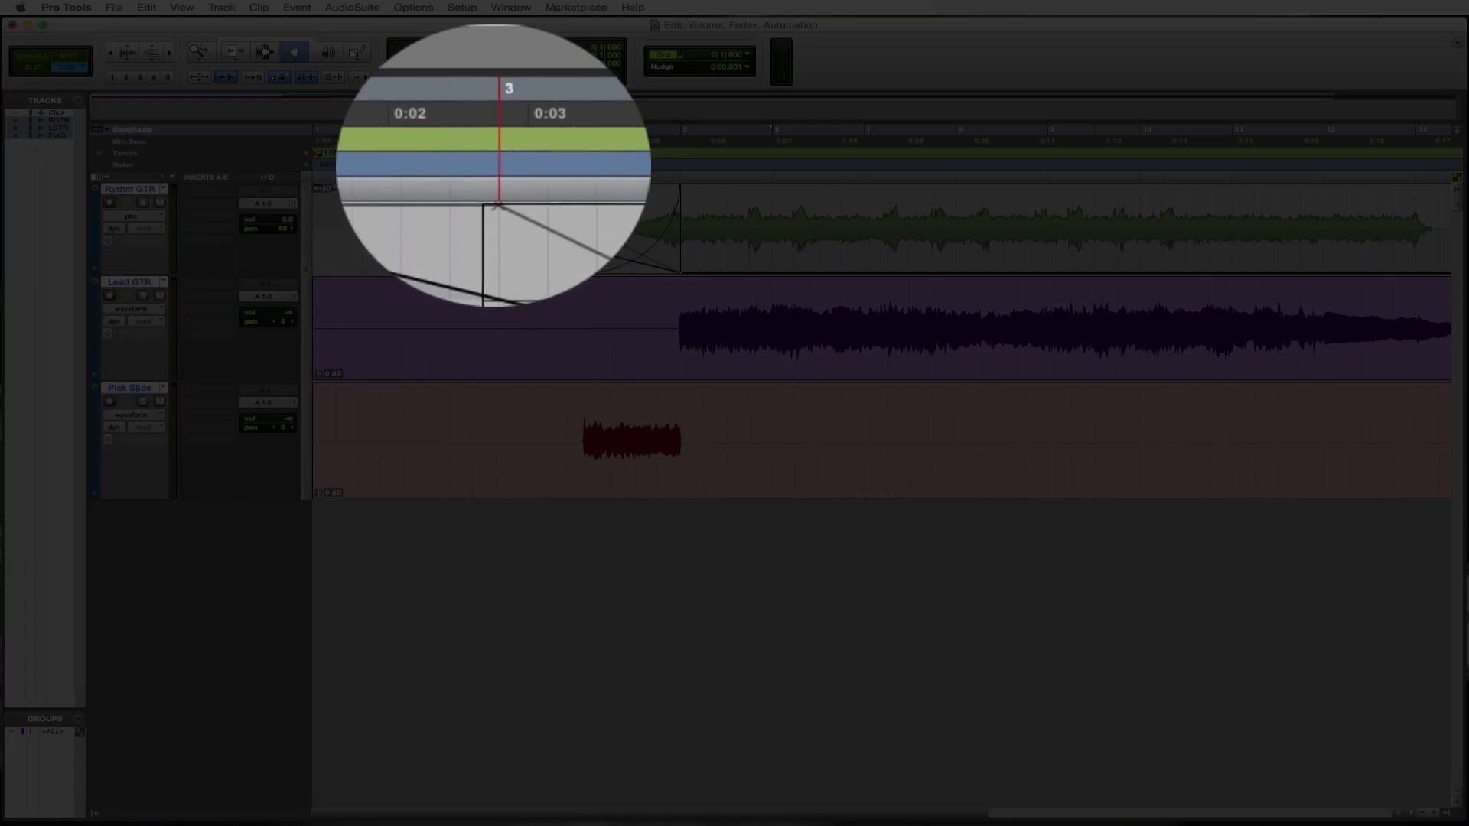
pyautogui.click(495, 165)
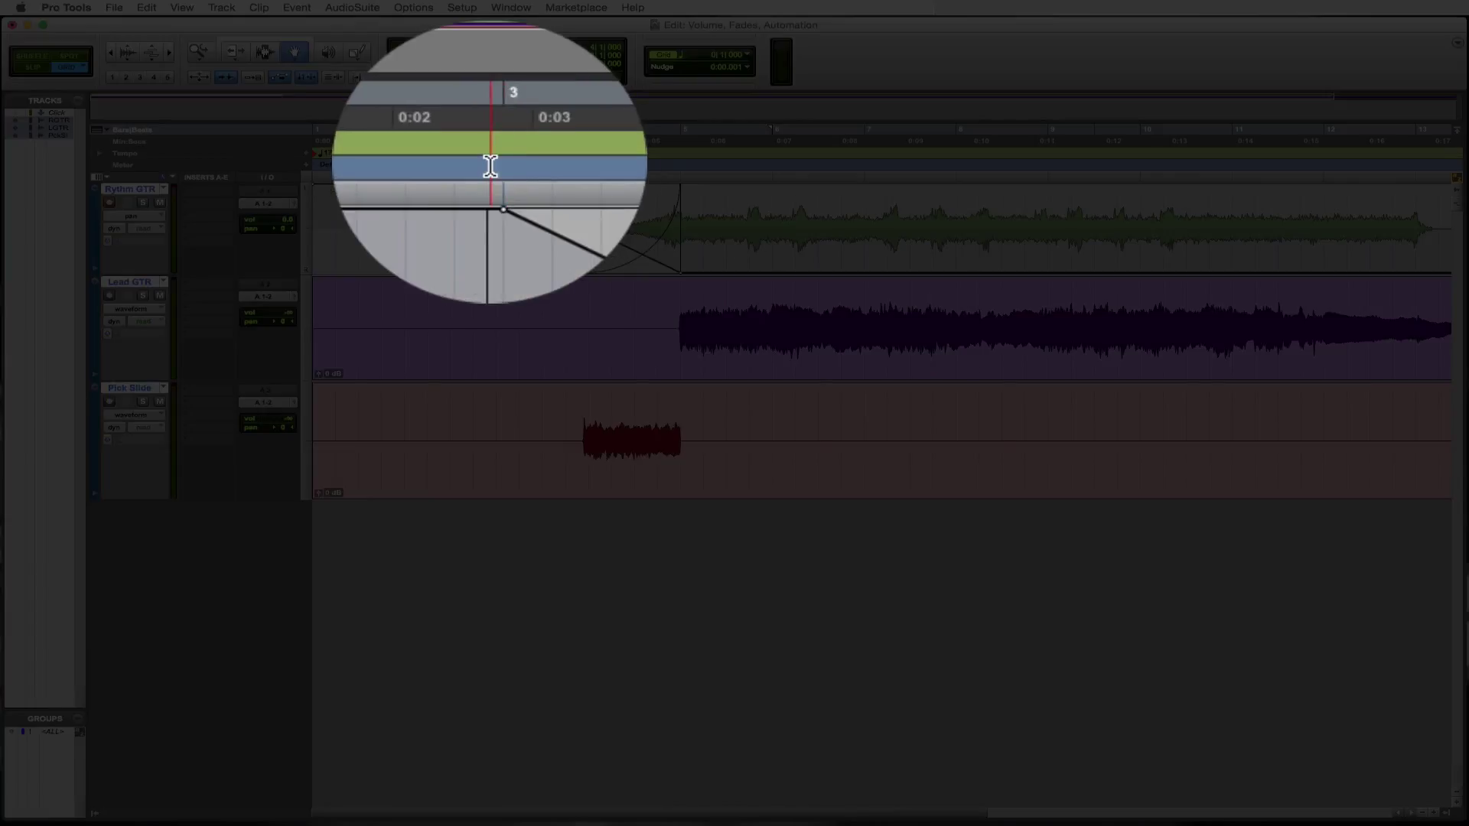
pyautogui.click(469, 207)
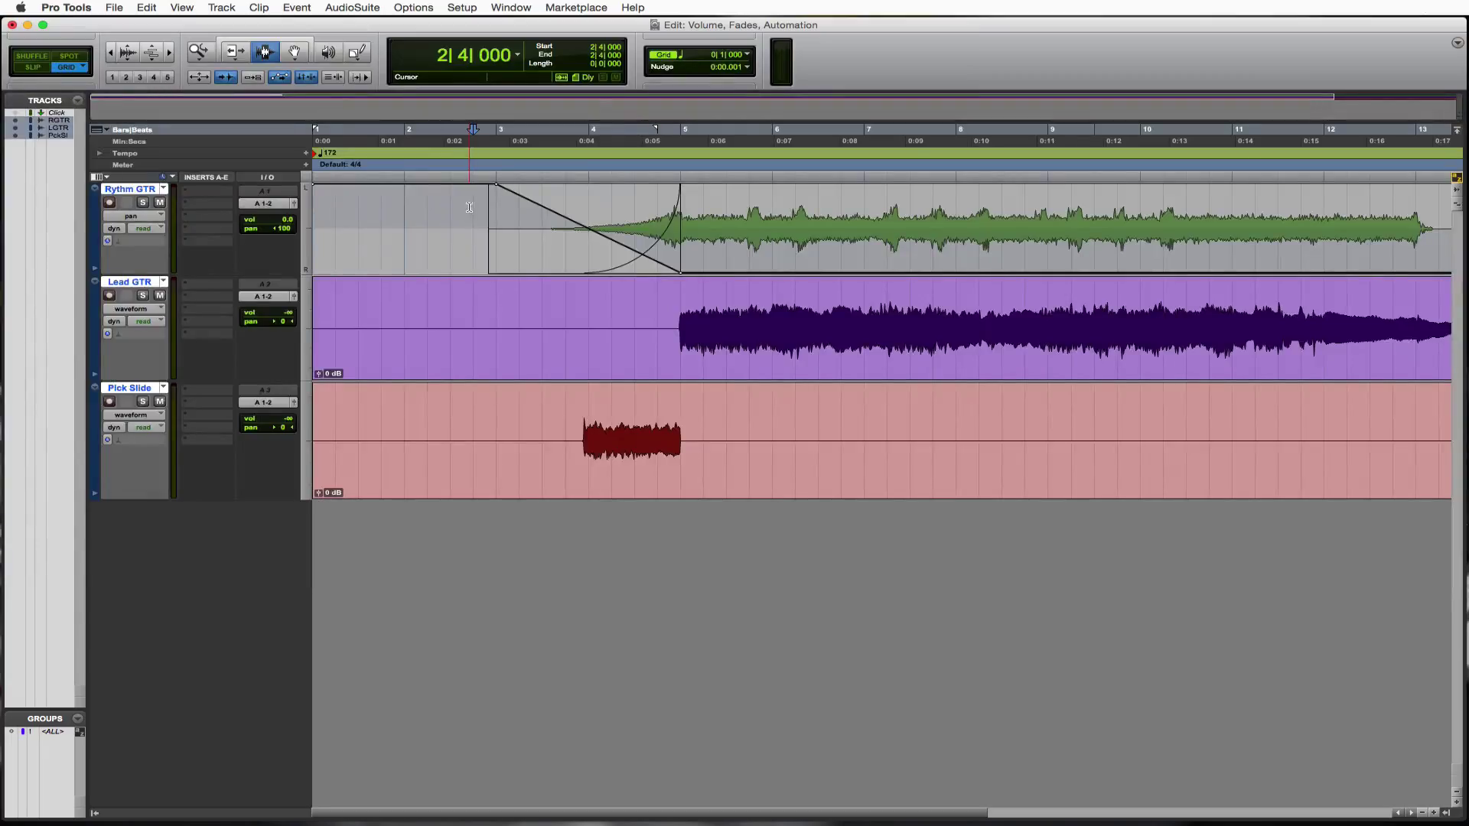
pyautogui.press('space')
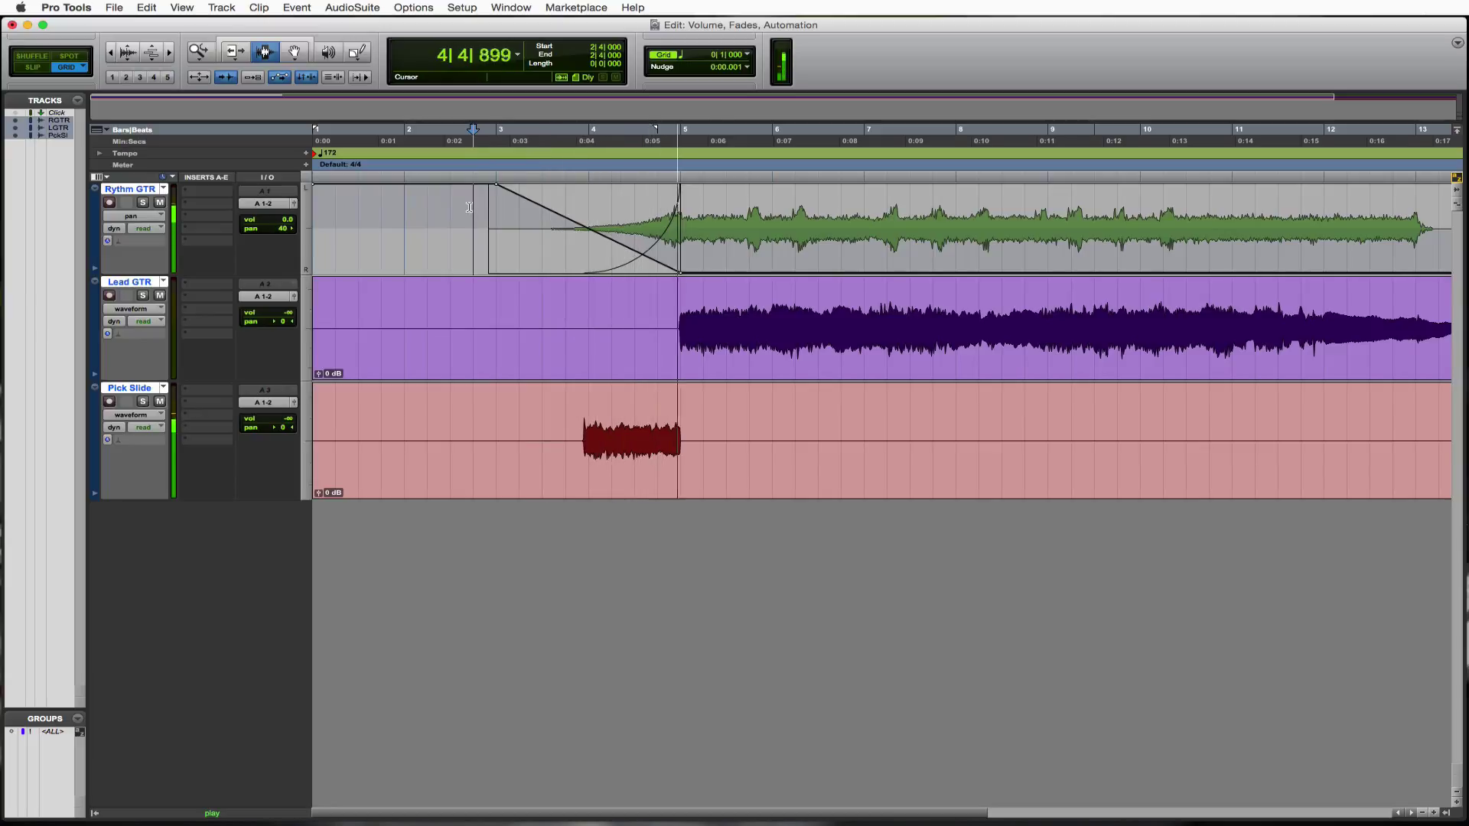
pyautogui.press('space')
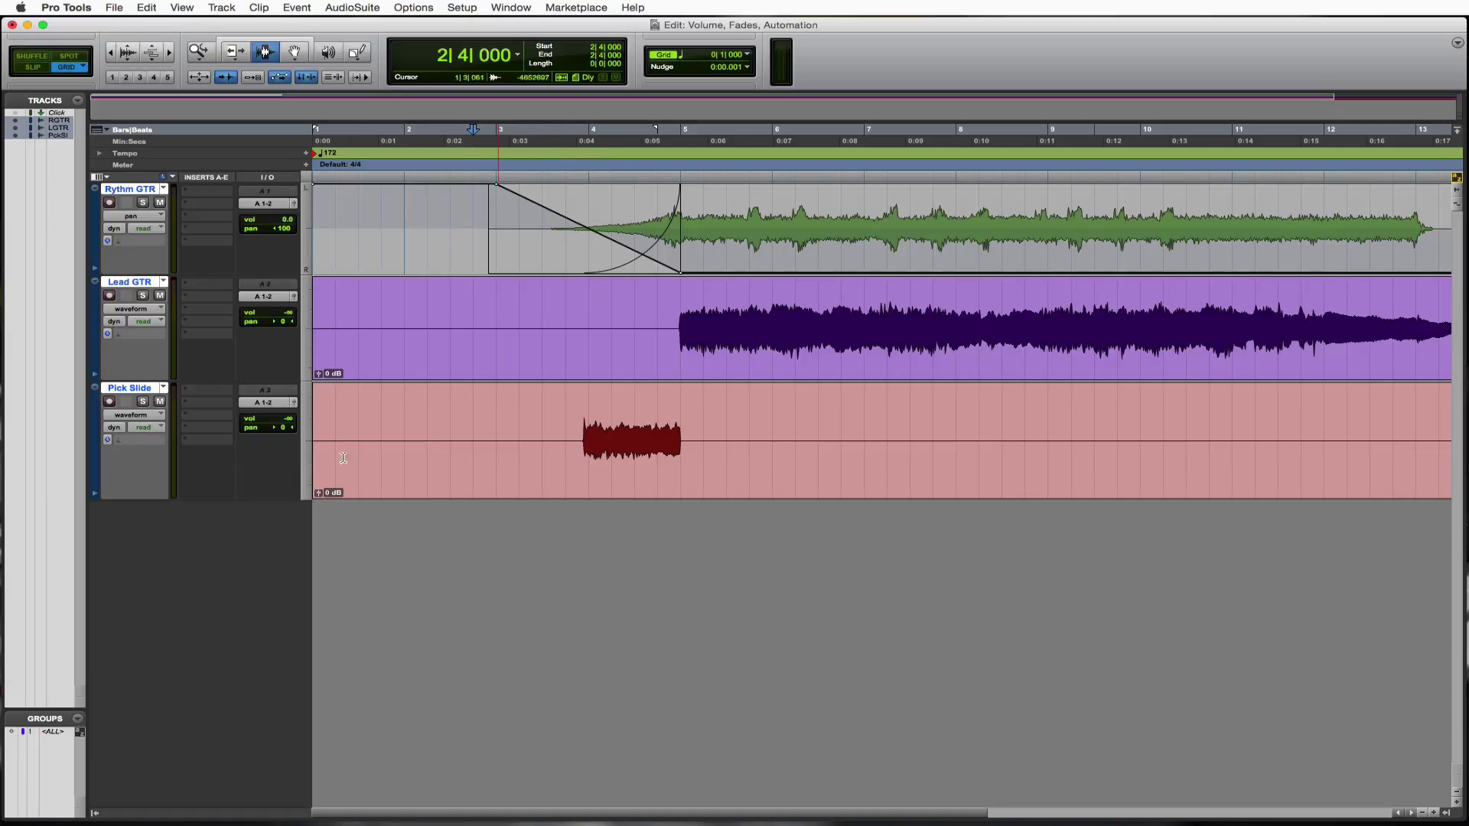
# Step: Select only Pick Slide, set its volume to -4.0 dB and audition from bar 3|4
pyautogui.keyDown('super'); pyautogui.click(127, 390); pyautogui.keyUp('super')
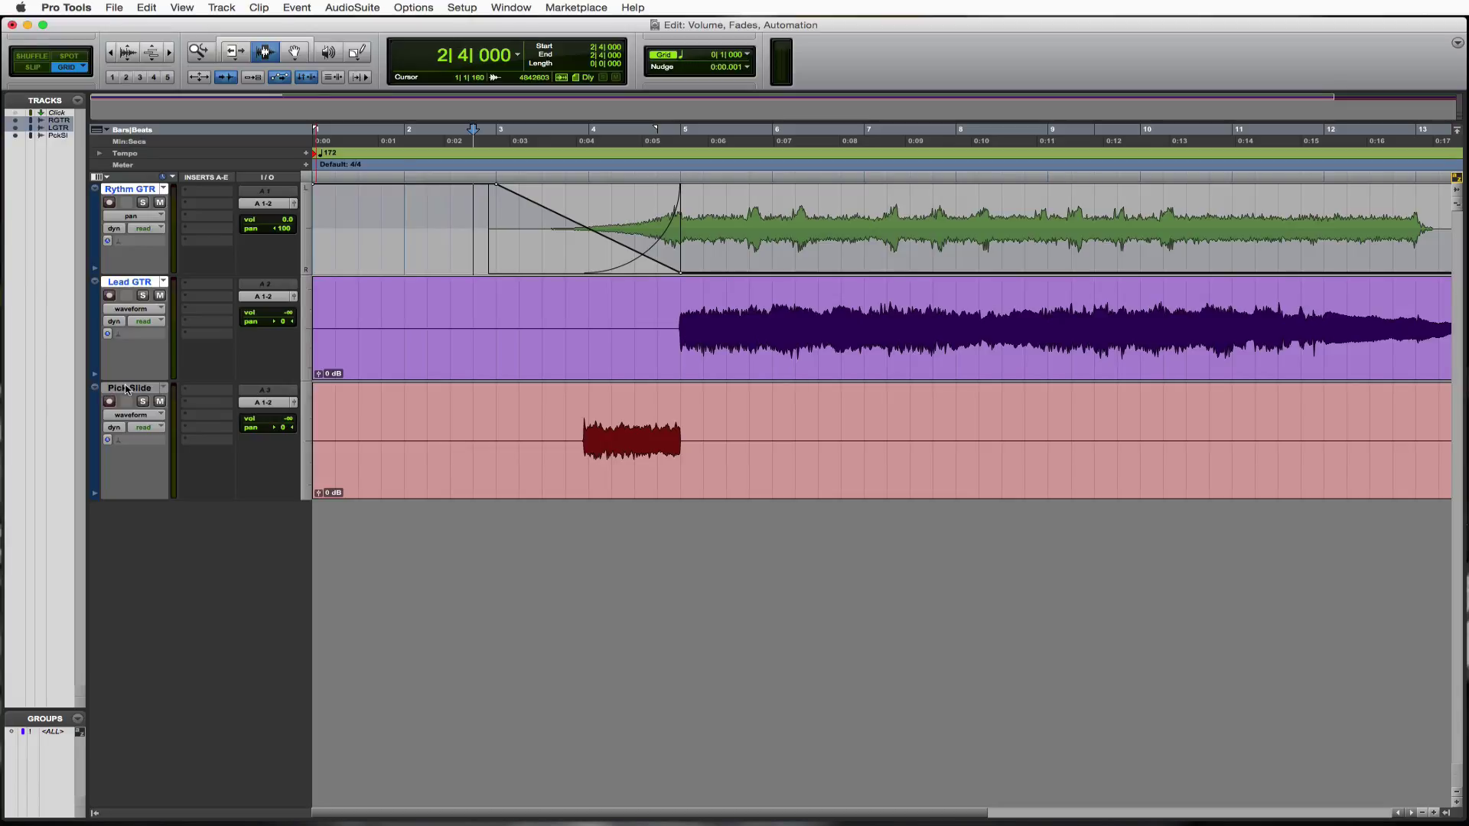
pyautogui.click(127, 390)
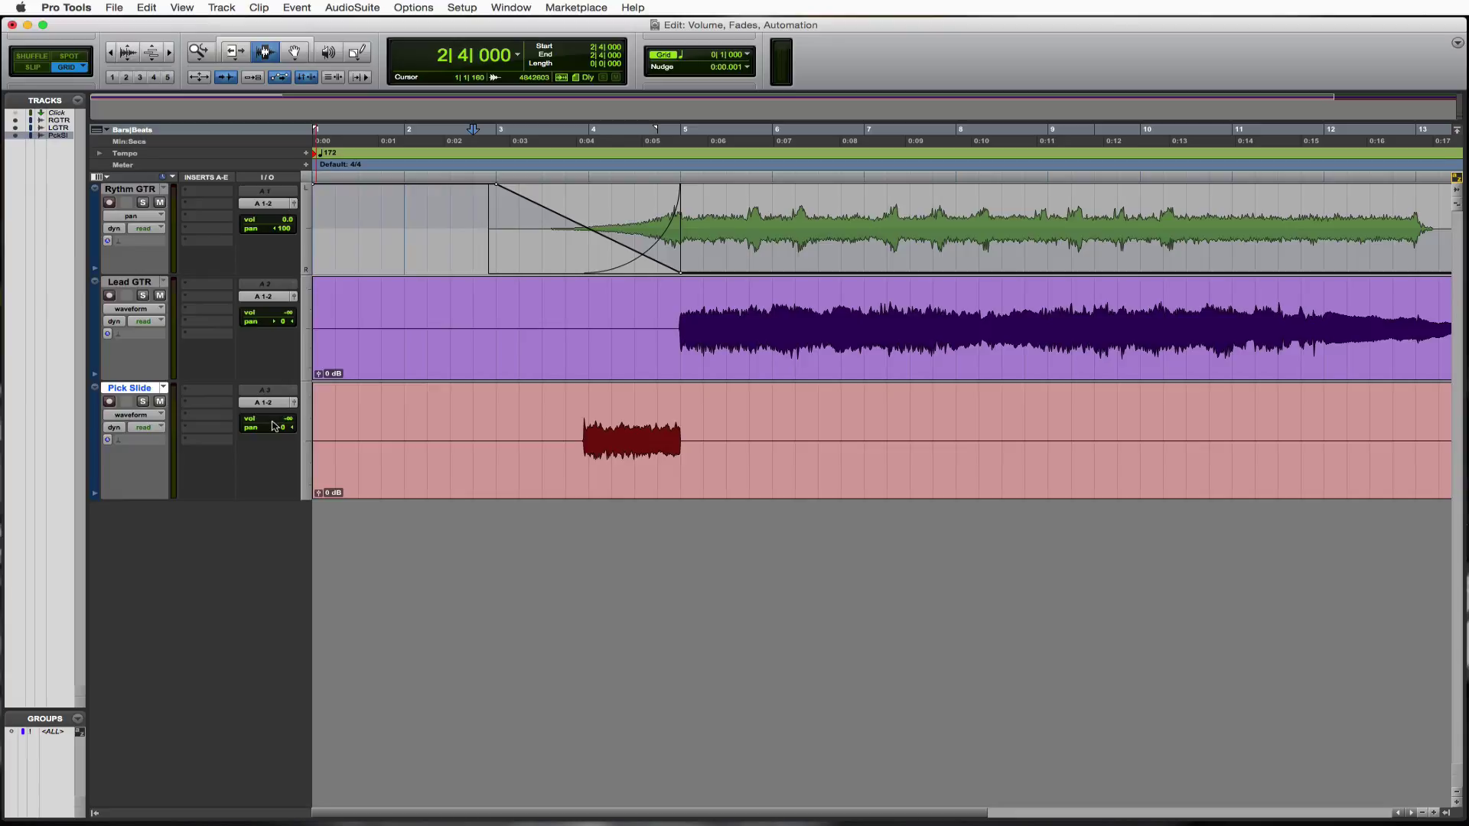
pyautogui.moveTo(287, 422); pyautogui.dragTo(288, 380)
pyautogui.press('space')
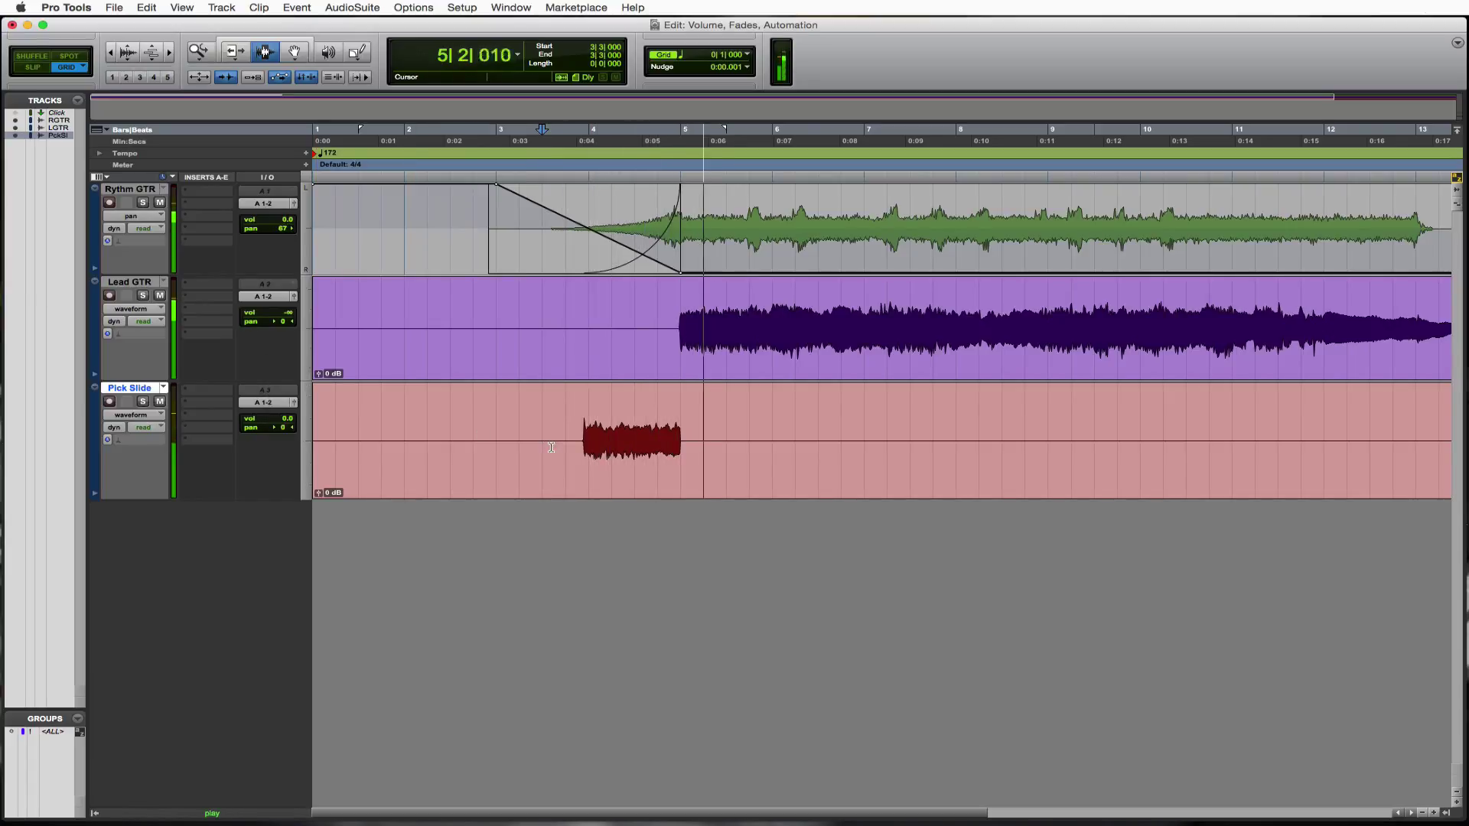
pyautogui.press('space')
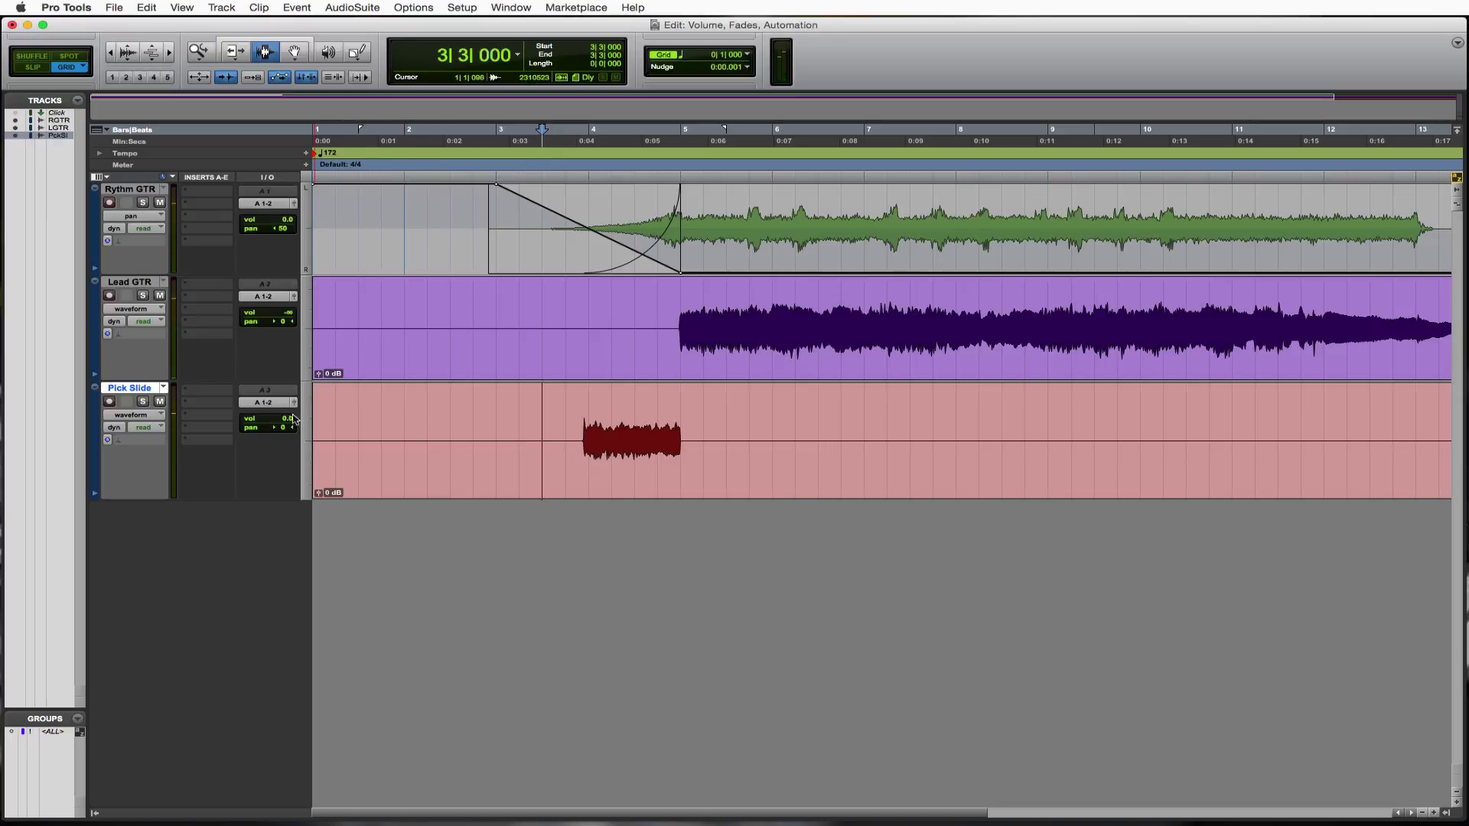
pyautogui.moveTo(284, 420); pyautogui.dragTo(286, 427)
pyautogui.click(567, 420)
pyautogui.press('space')
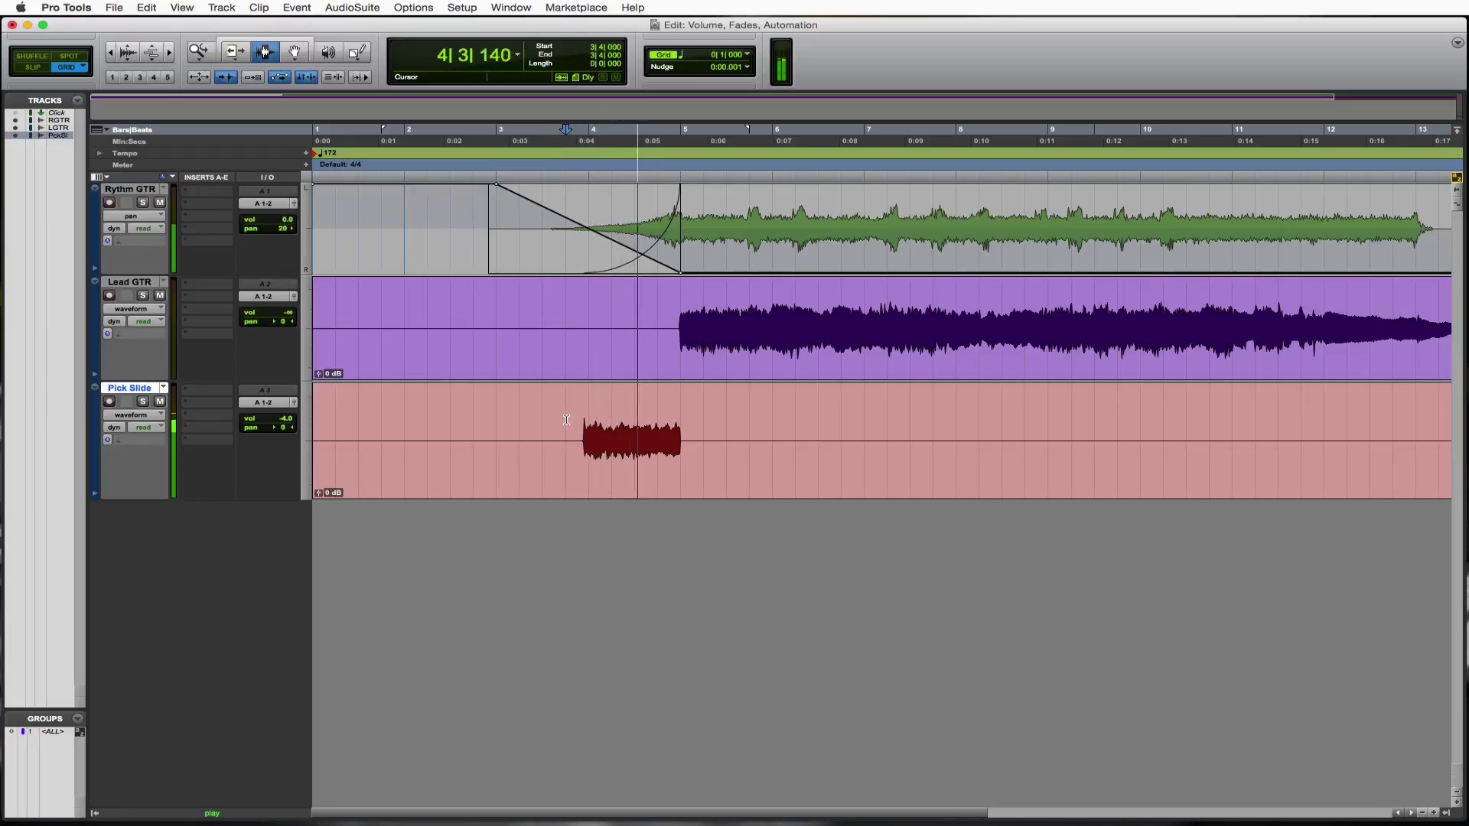
pyautogui.press('space')
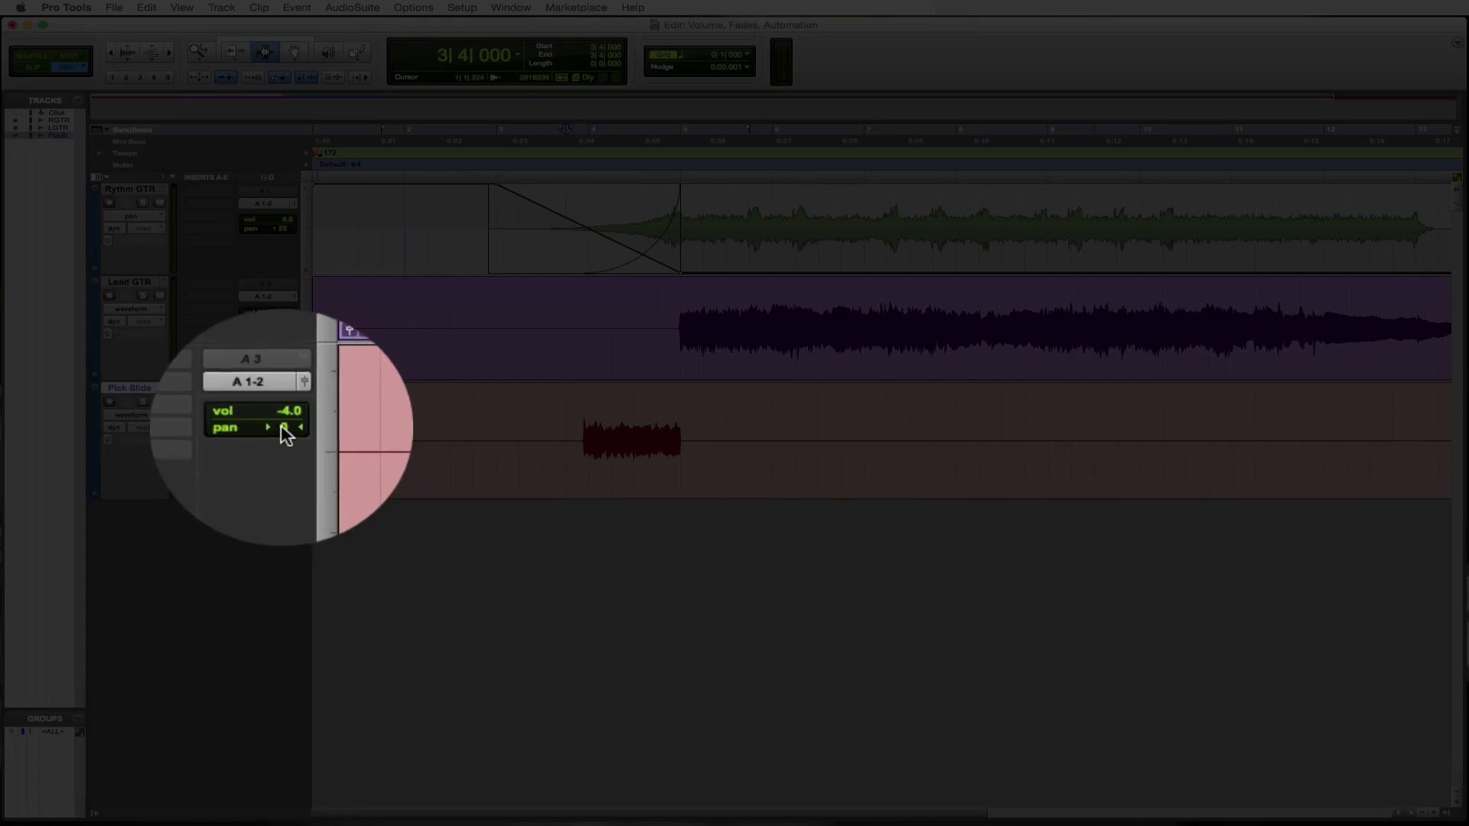
# Step: Pan Pick Slide hard right (100>) and add pan breakpoints sweeping to hard left by bar 5
pyautogui.moveTo(277, 435); pyautogui.dragTo(318, 426)
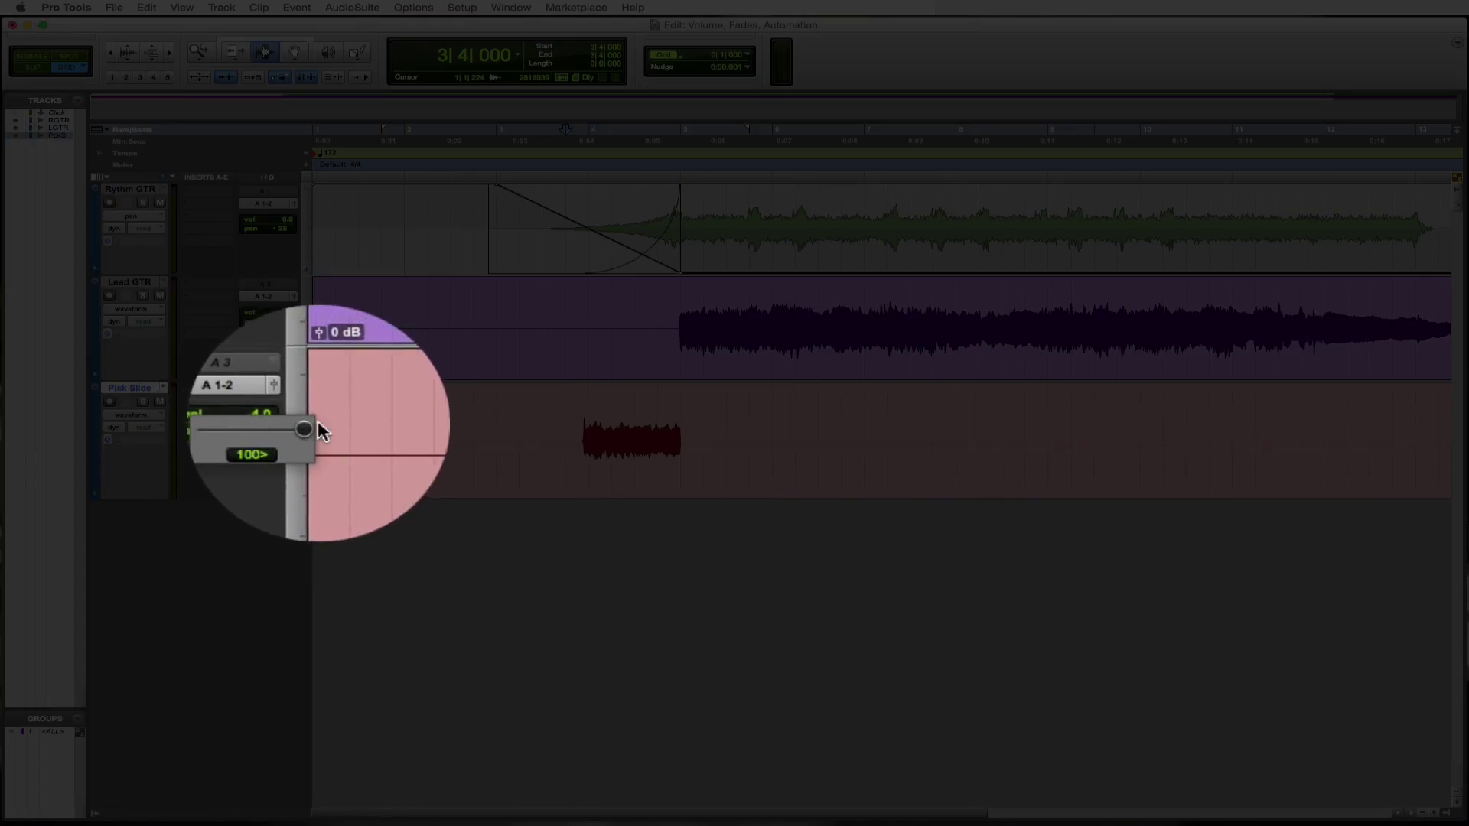
pyautogui.click(152, 414)
pyautogui.click(151, 447)
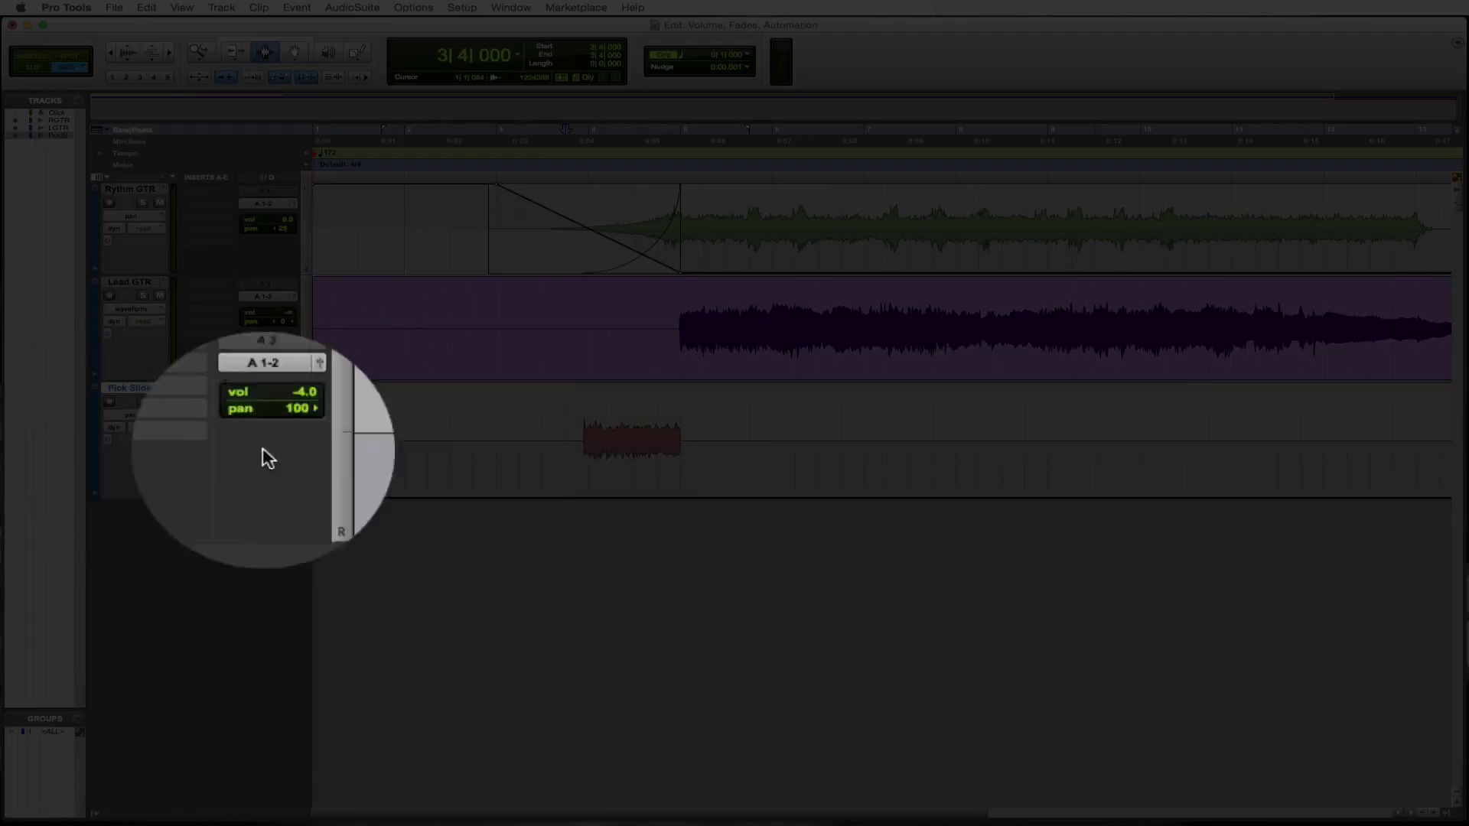
pyautogui.click(294, 52)
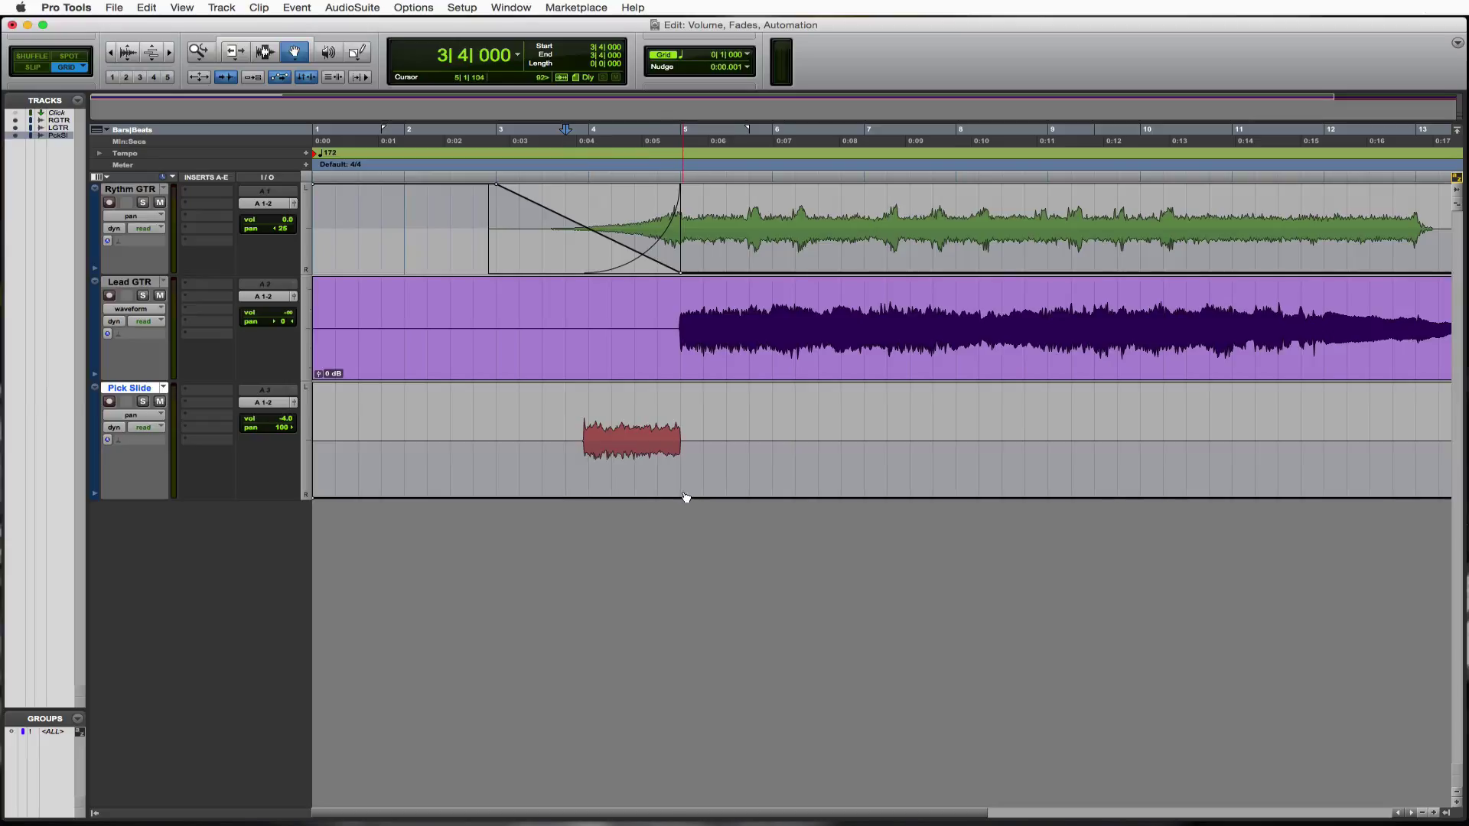
pyautogui.moveTo(683, 497); pyautogui.dragTo(680, 383)
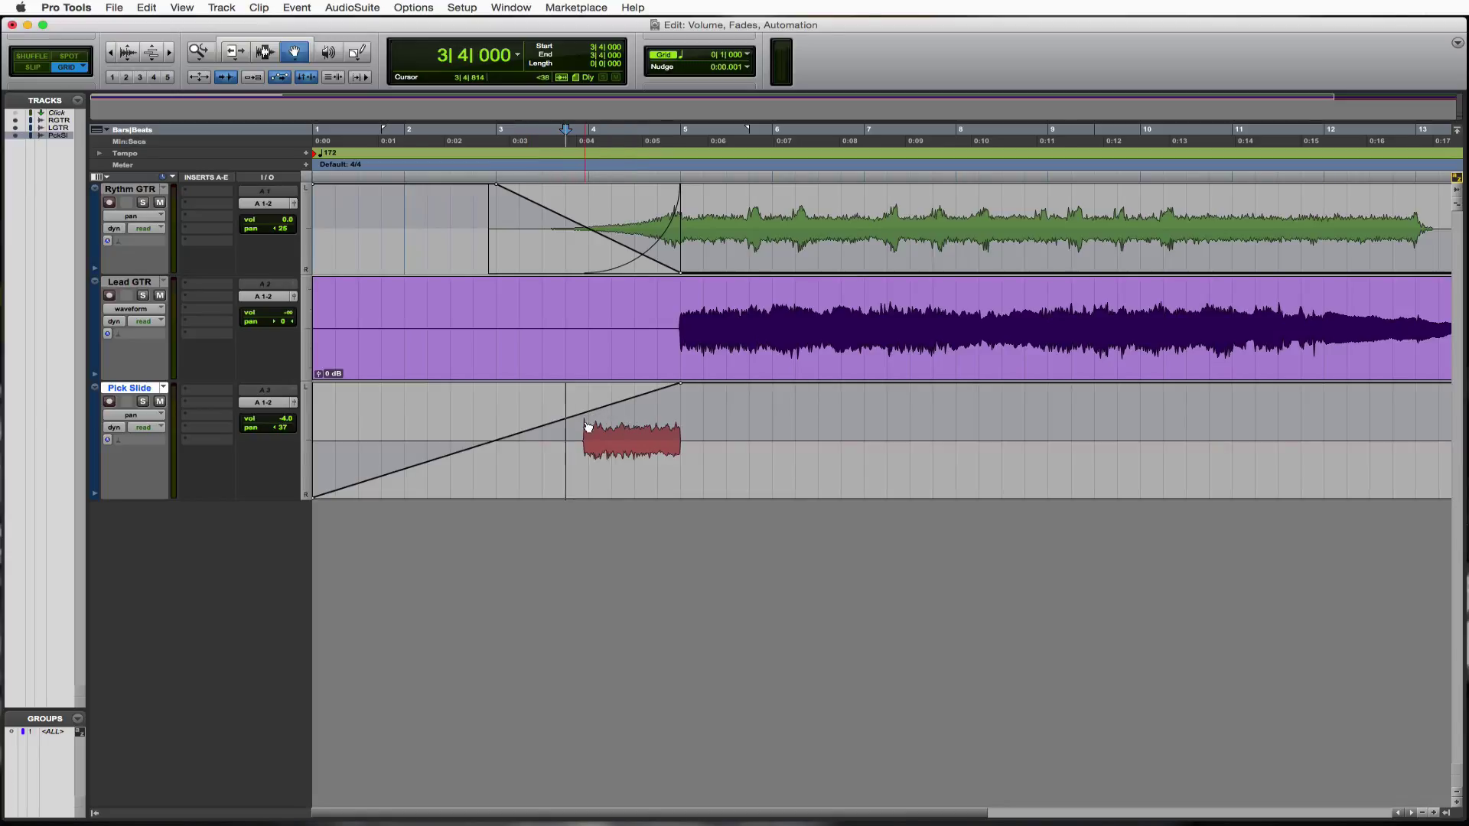
pyautogui.moveTo(589, 412); pyautogui.dragTo(586, 549)
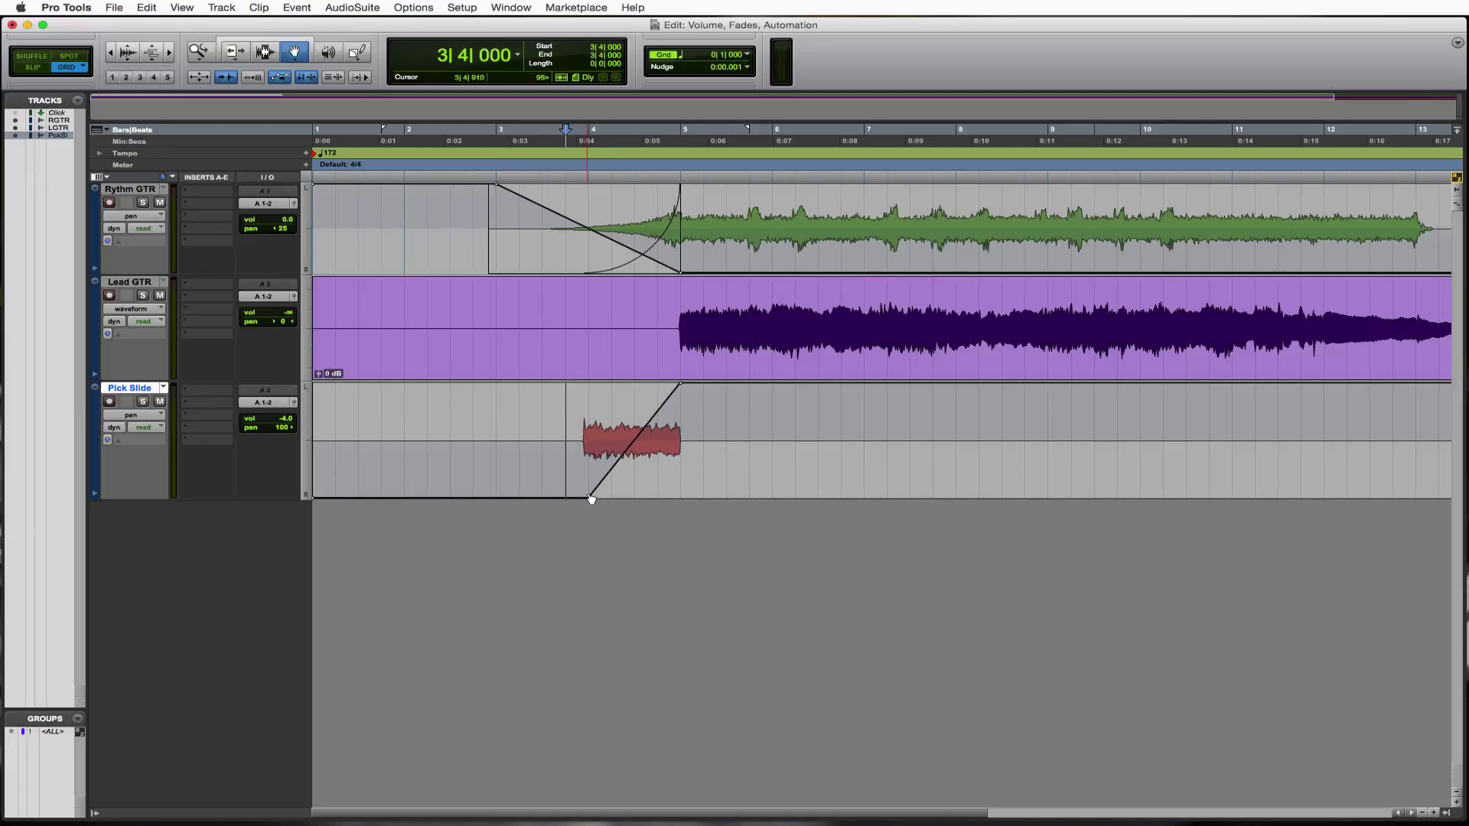
pyautogui.press('F7')
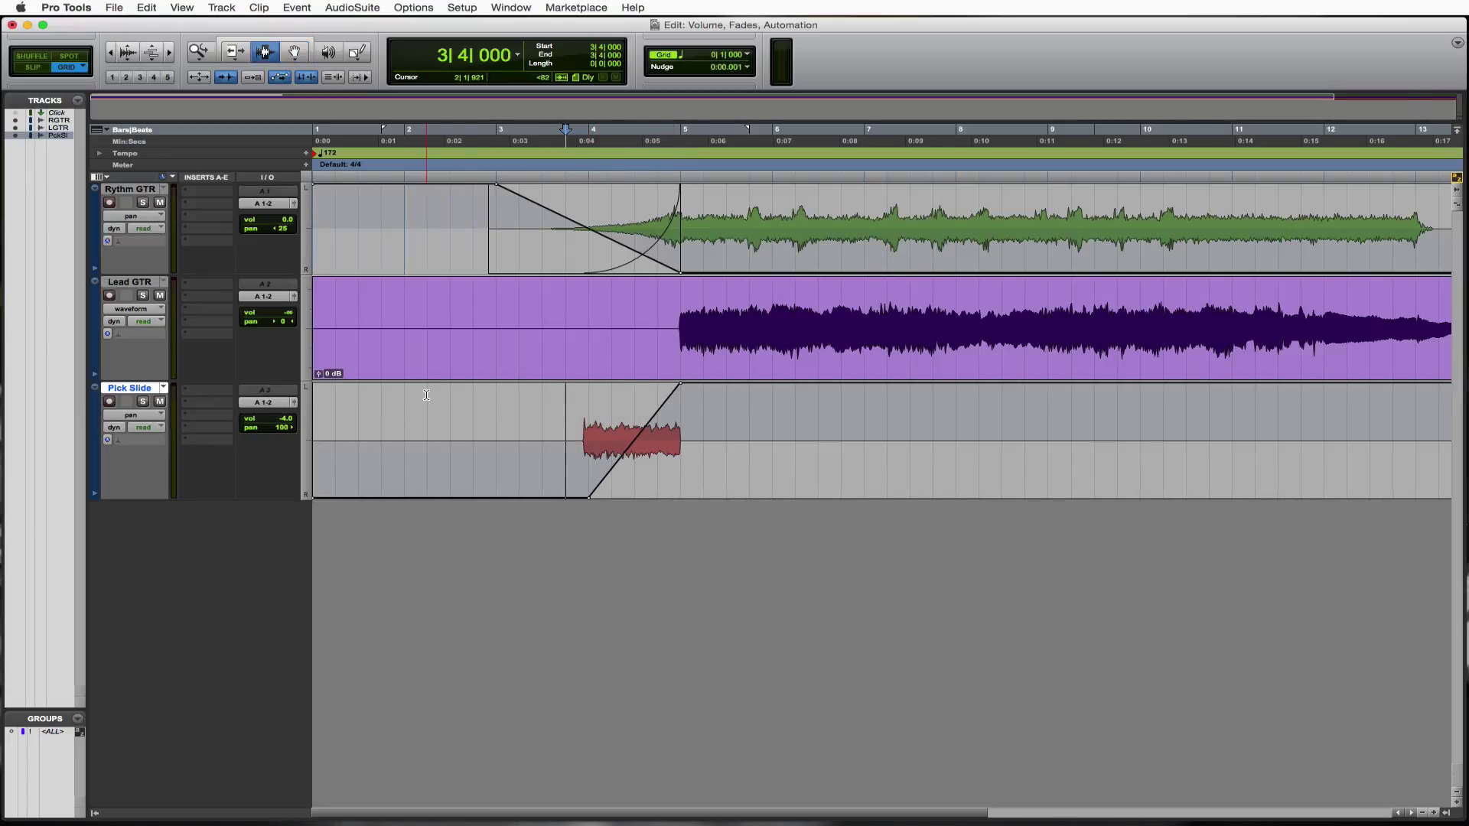
pyautogui.click(471, 390)
pyautogui.press('space')
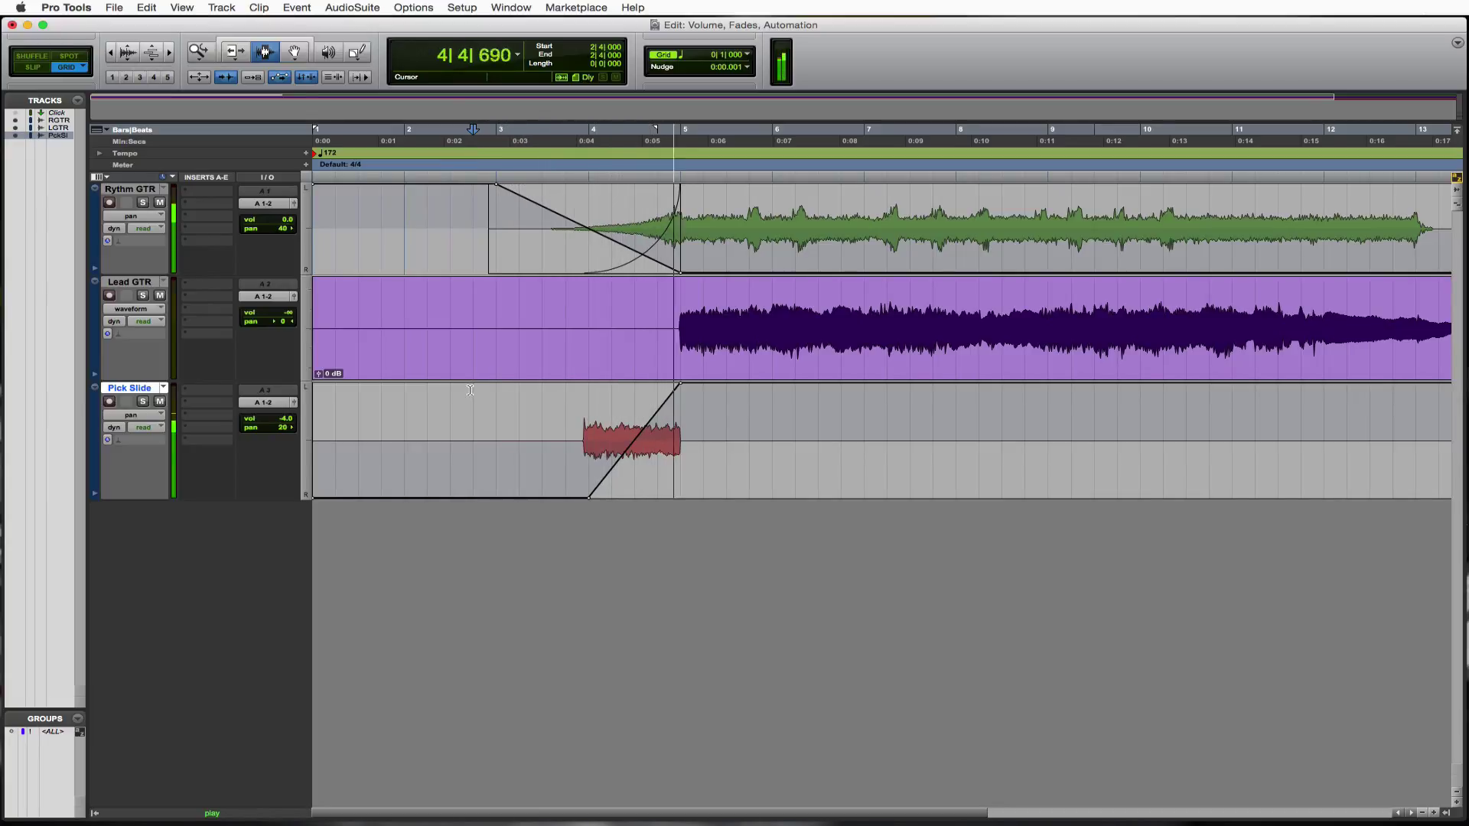
pyautogui.press('space')
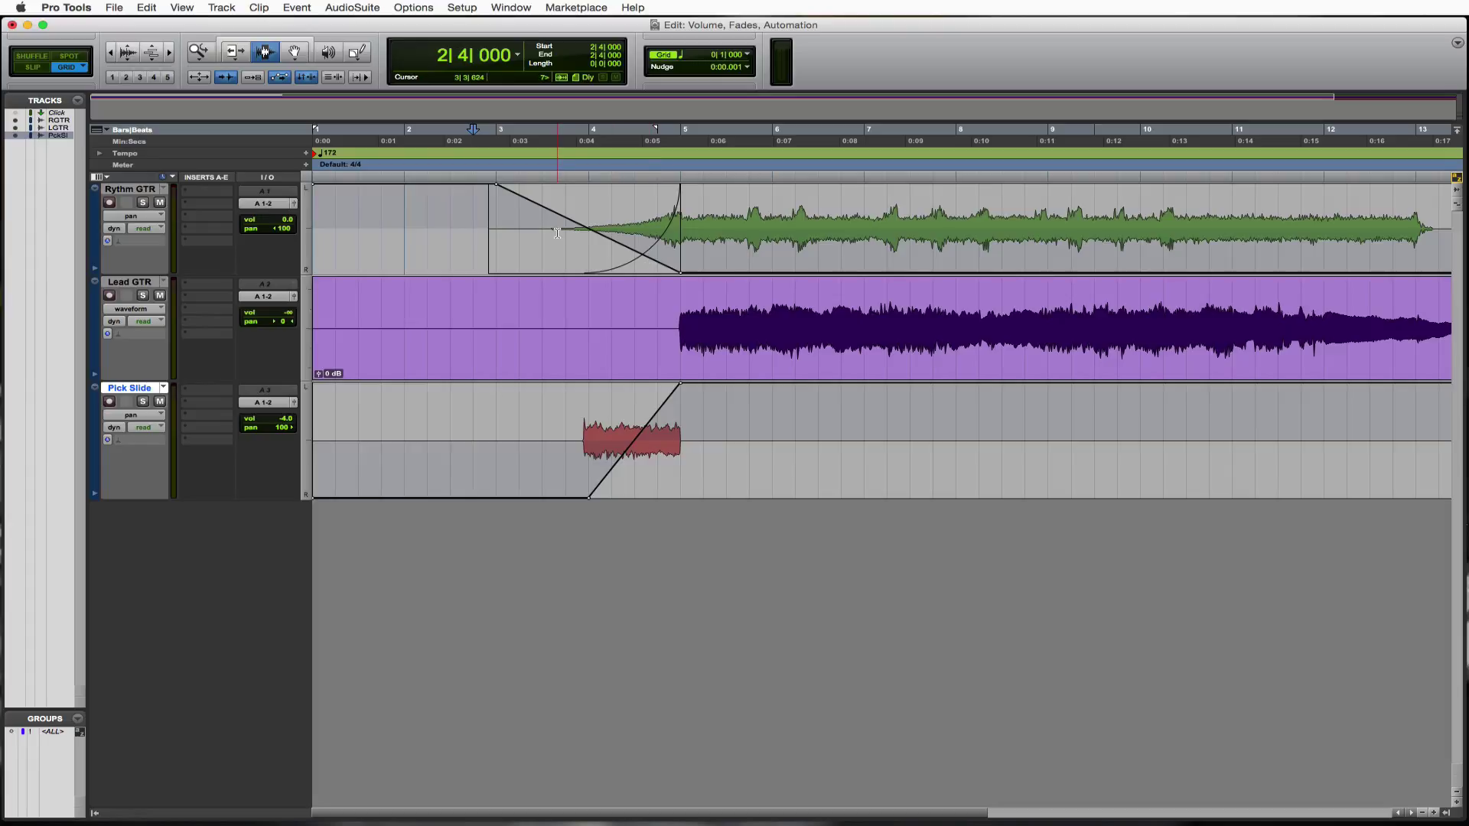
# Step: Add breakpoints so Pick Slide and Rythm GTR pans swing back before bar 5, then play back
pyautogui.press('F8')
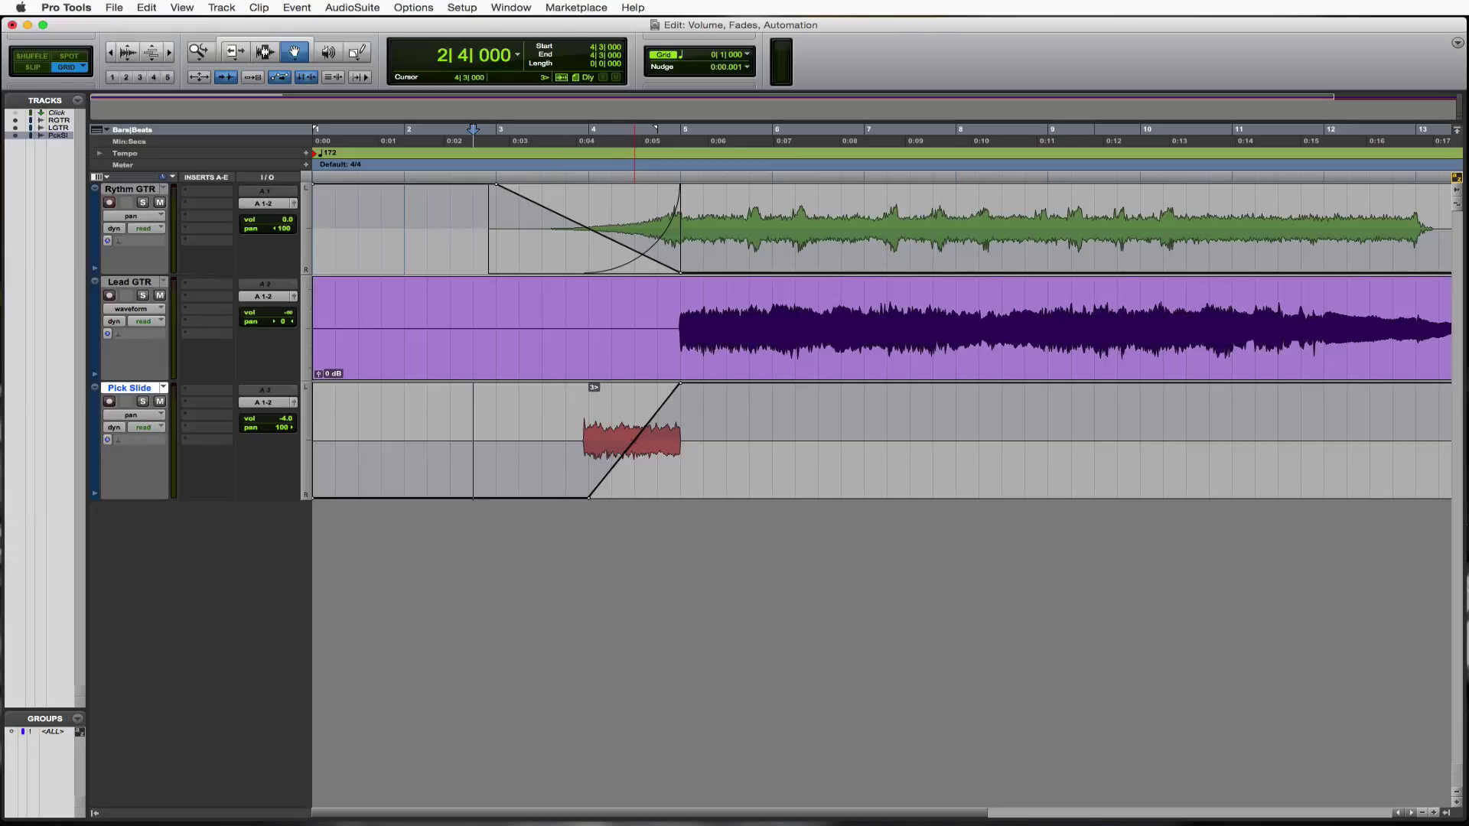
pyautogui.moveTo(637, 450); pyautogui.dragTo(639, 386)
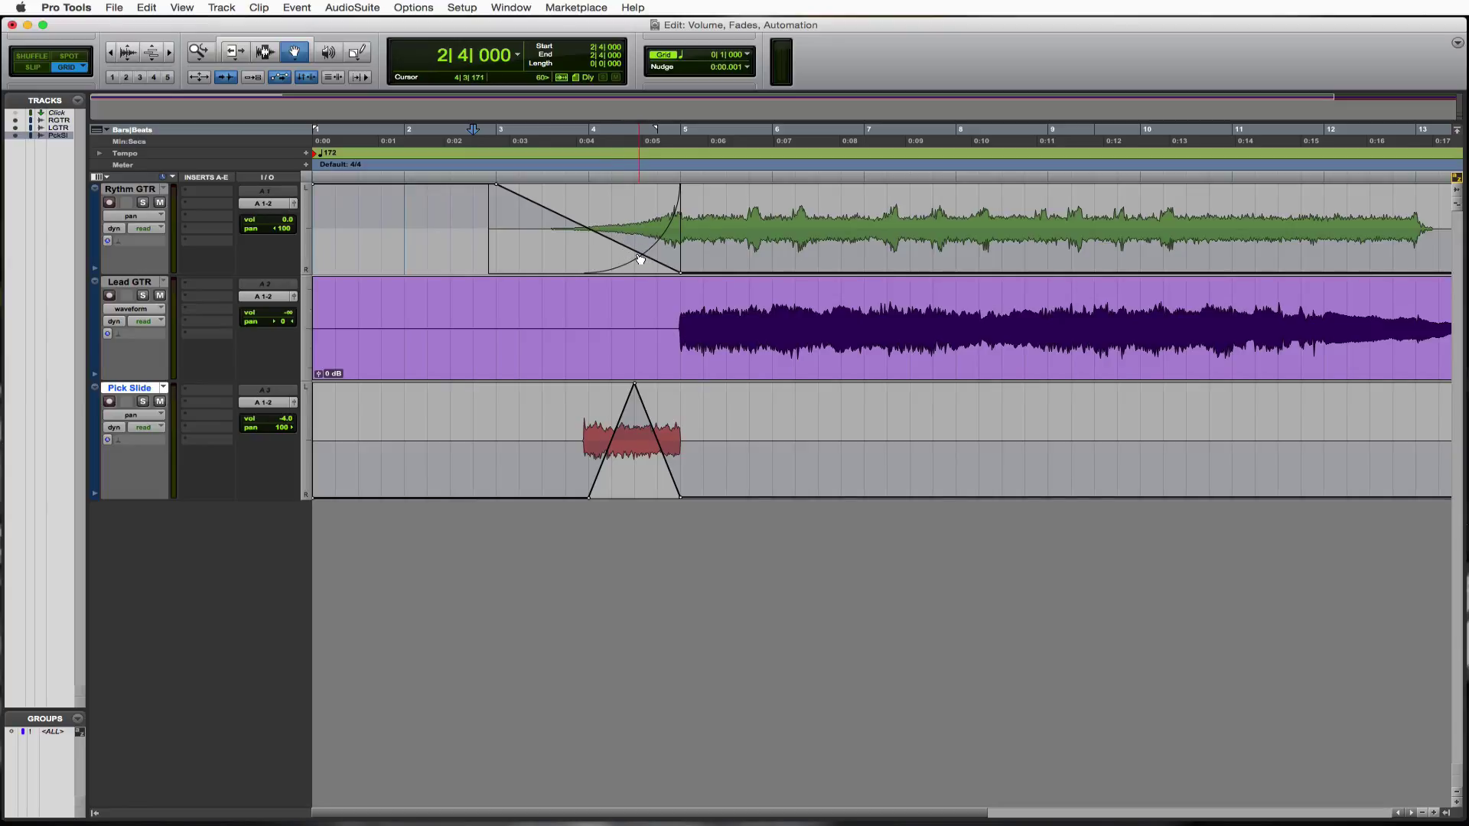
pyautogui.moveTo(498, 186); pyautogui.dragTo(499, 187)
pyautogui.moveTo(685, 277); pyautogui.dragTo(679, 164)
pyautogui.press('F7')
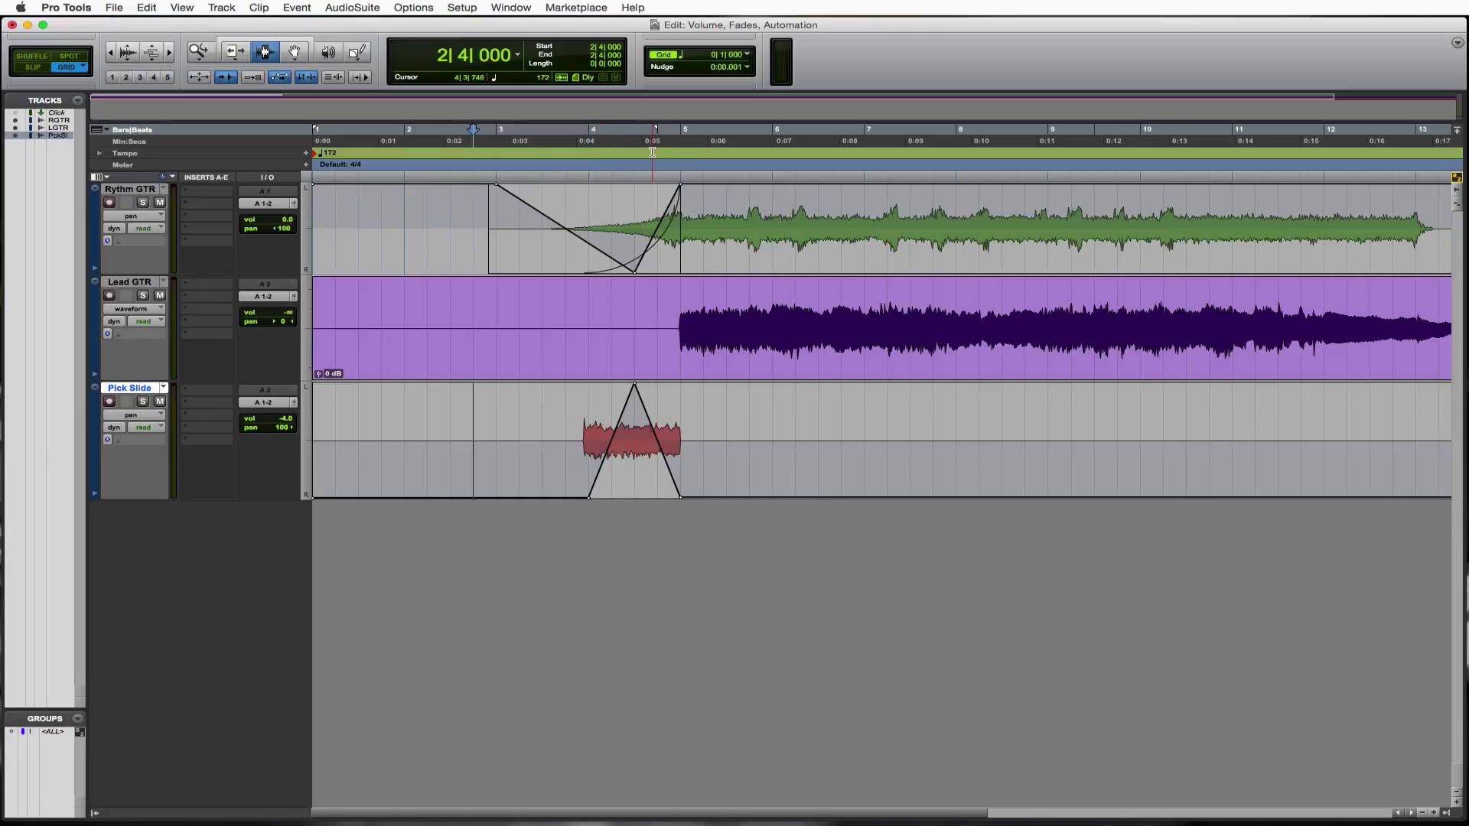
pyautogui.press('space')
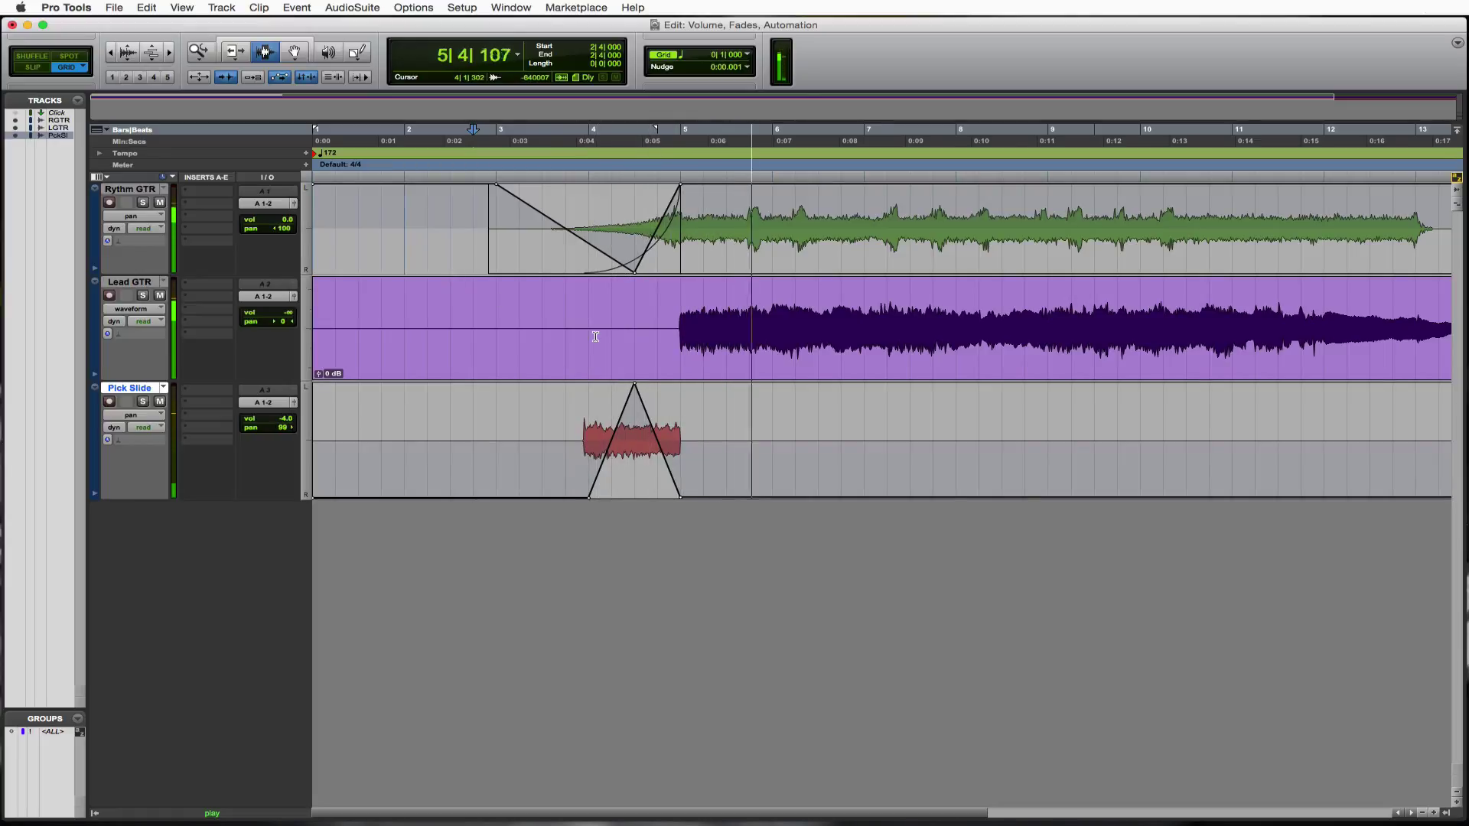
# Step: Raise Lead GTR volume to -0.7 dB and audition it from bar 4|4, briefly soloed
pyautogui.press('space')
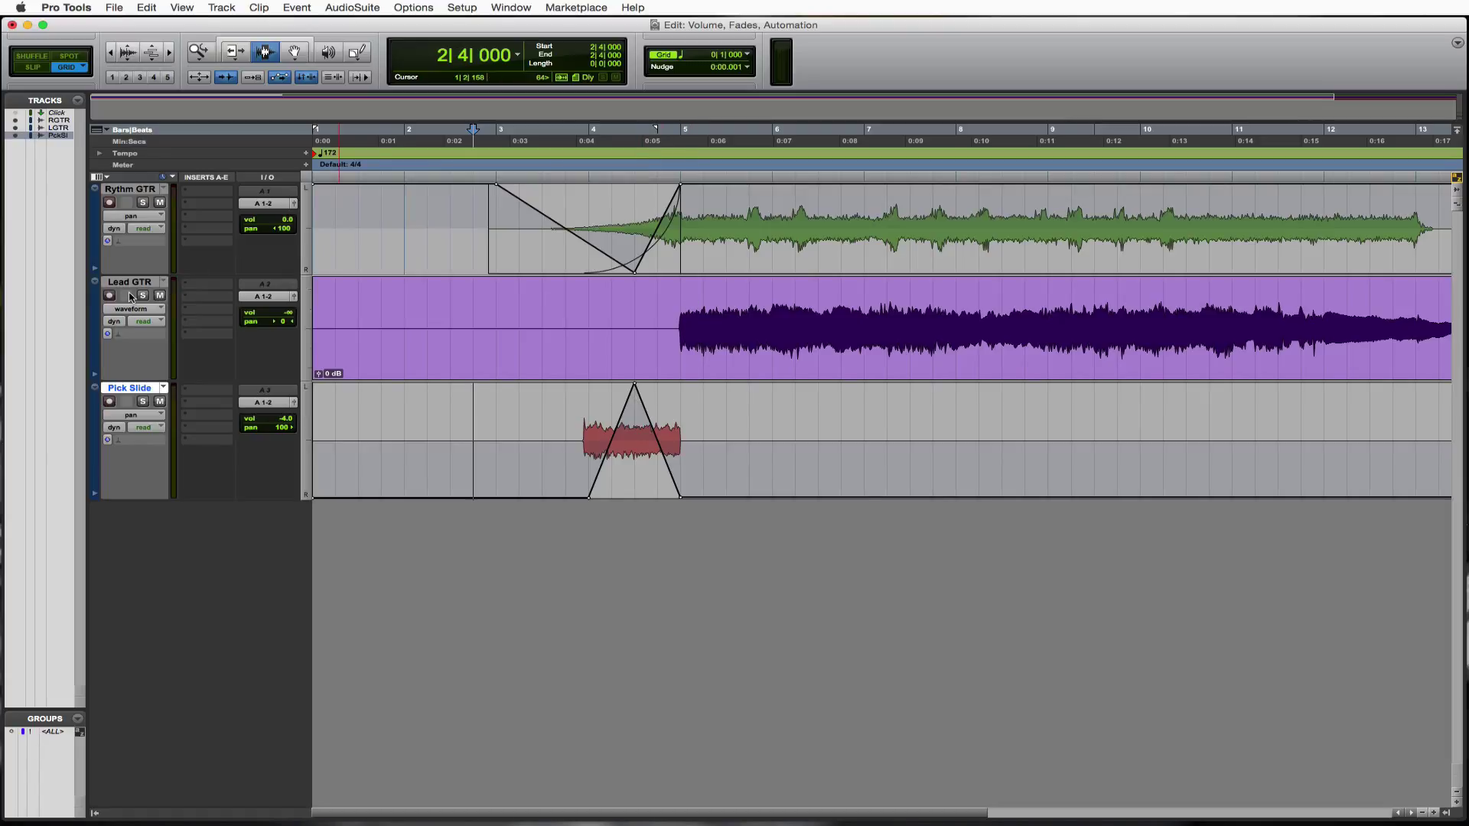
pyautogui.moveTo(285, 315); pyautogui.dragTo(289, 275)
pyautogui.click(662, 322)
pyautogui.press('space')
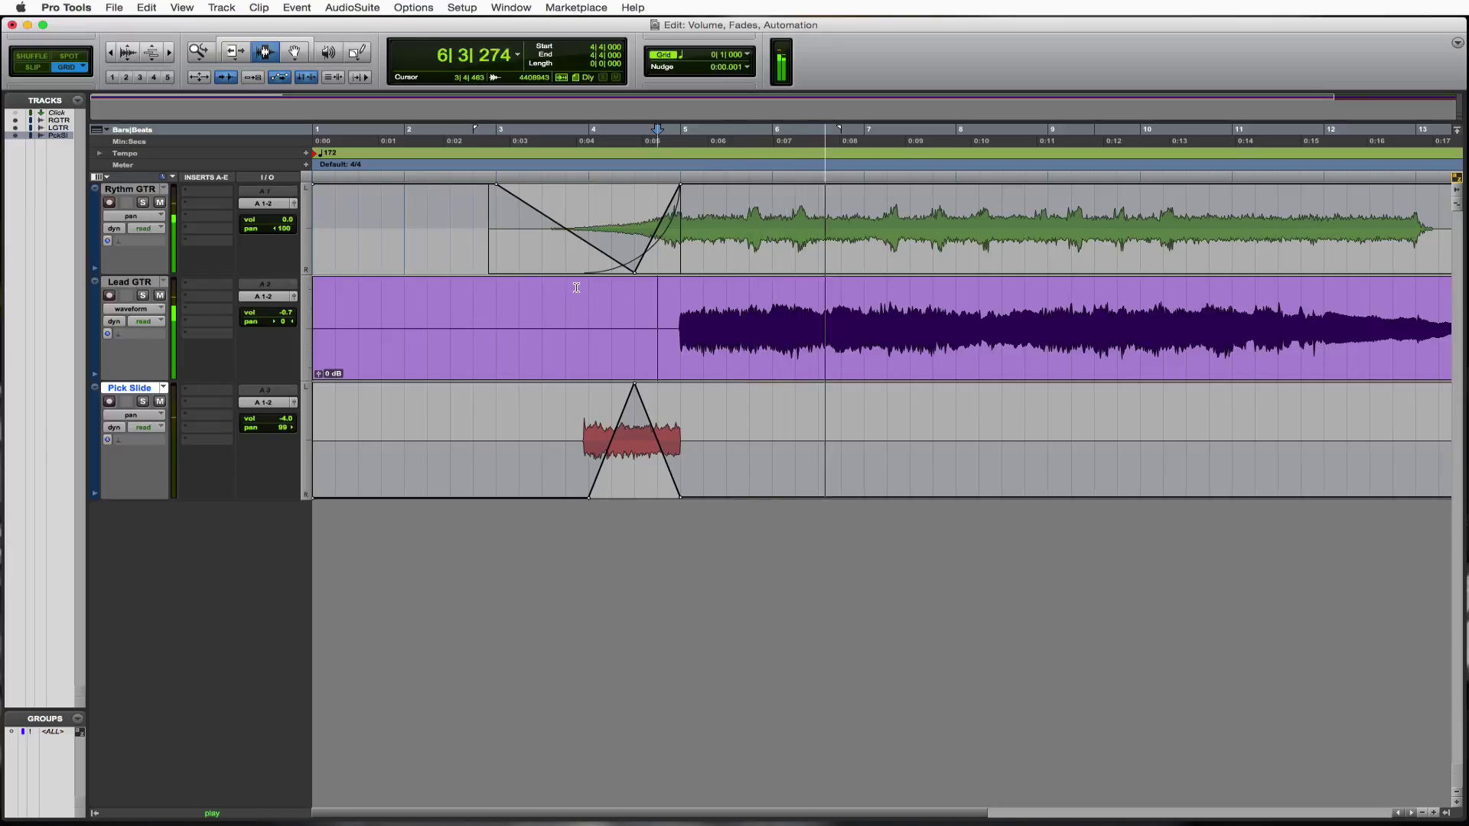
pyautogui.press('space')
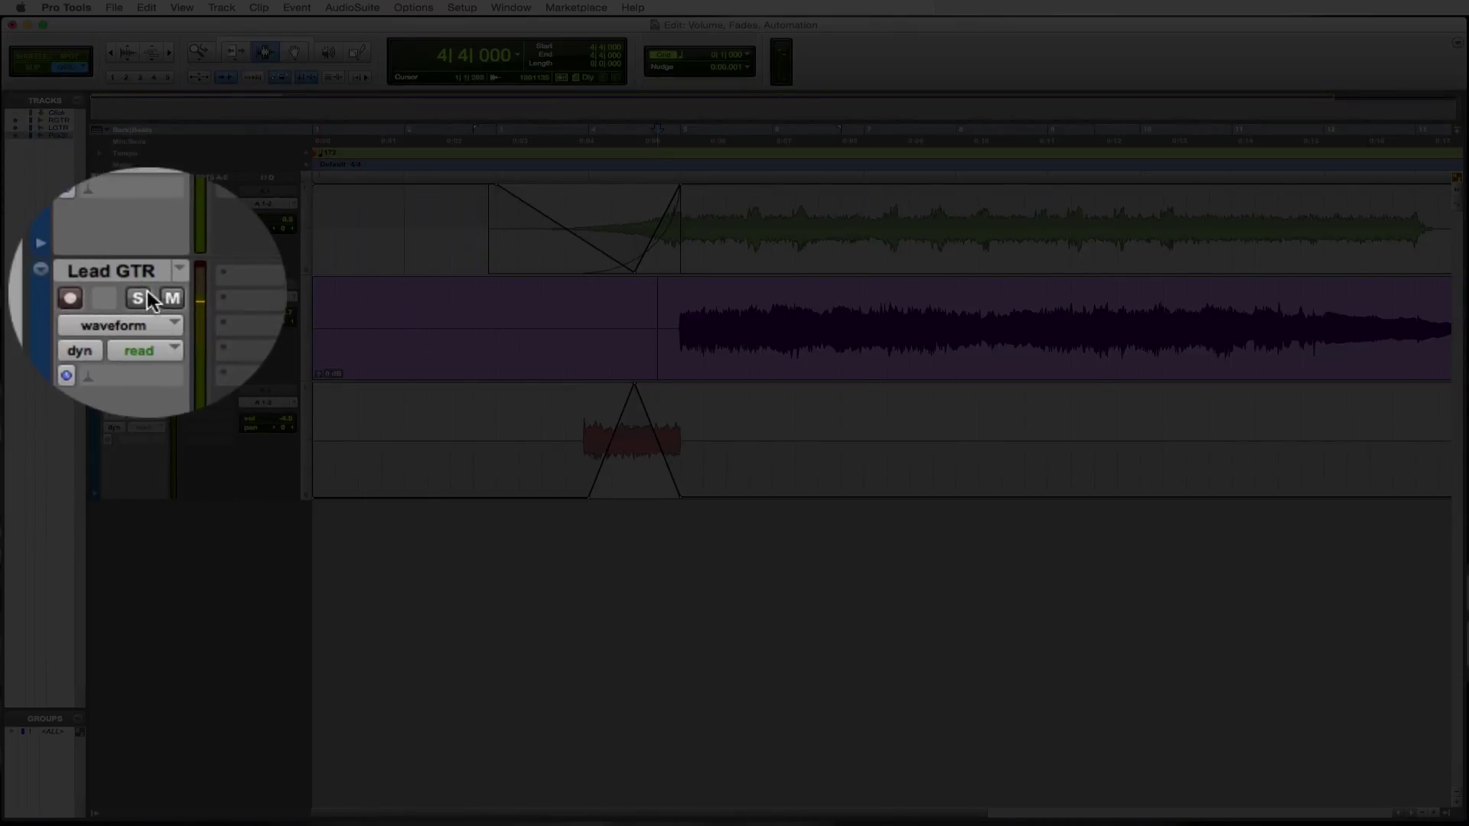
pyautogui.click(143, 295)
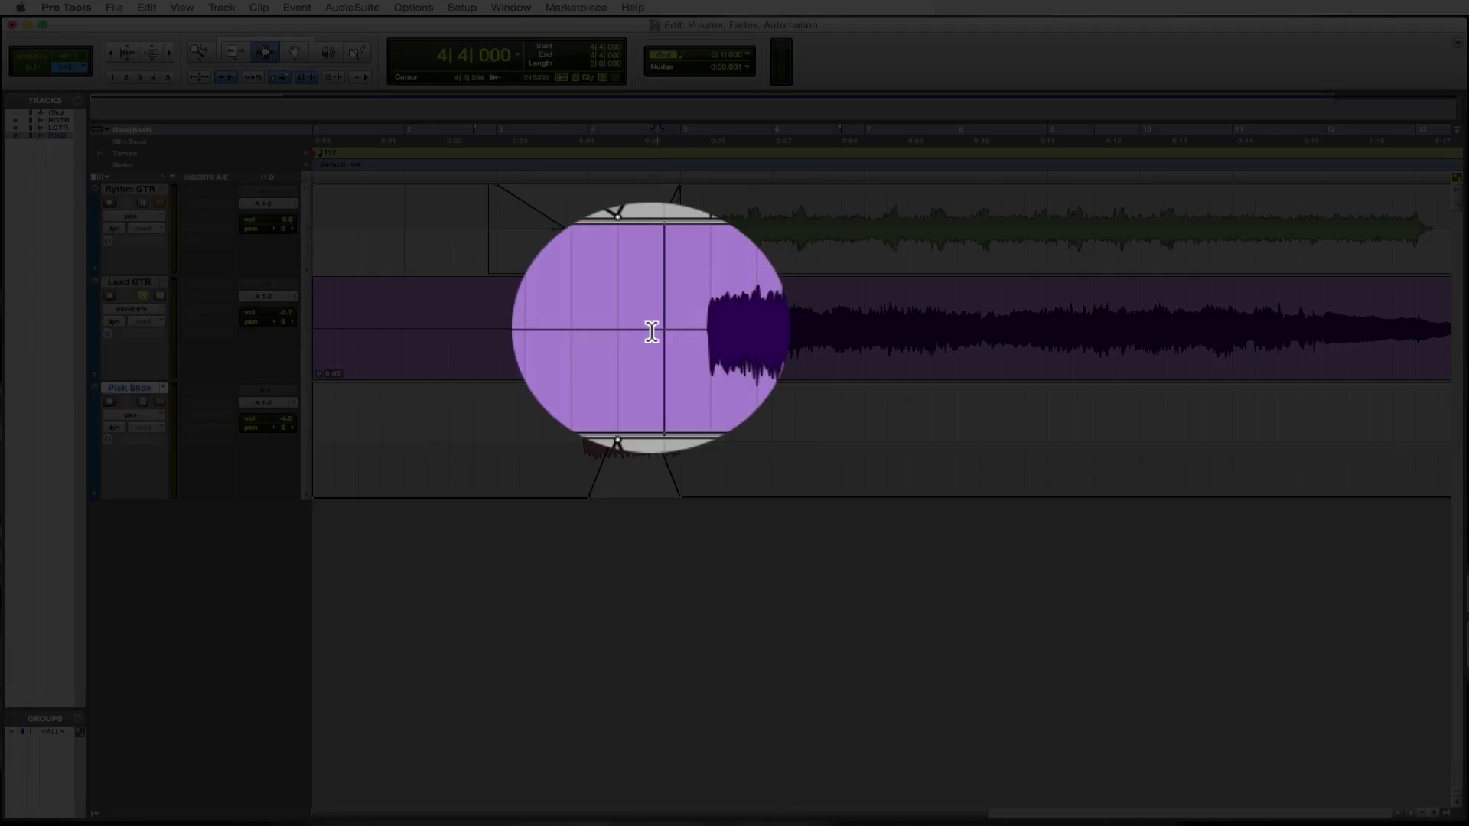
pyautogui.press('space')
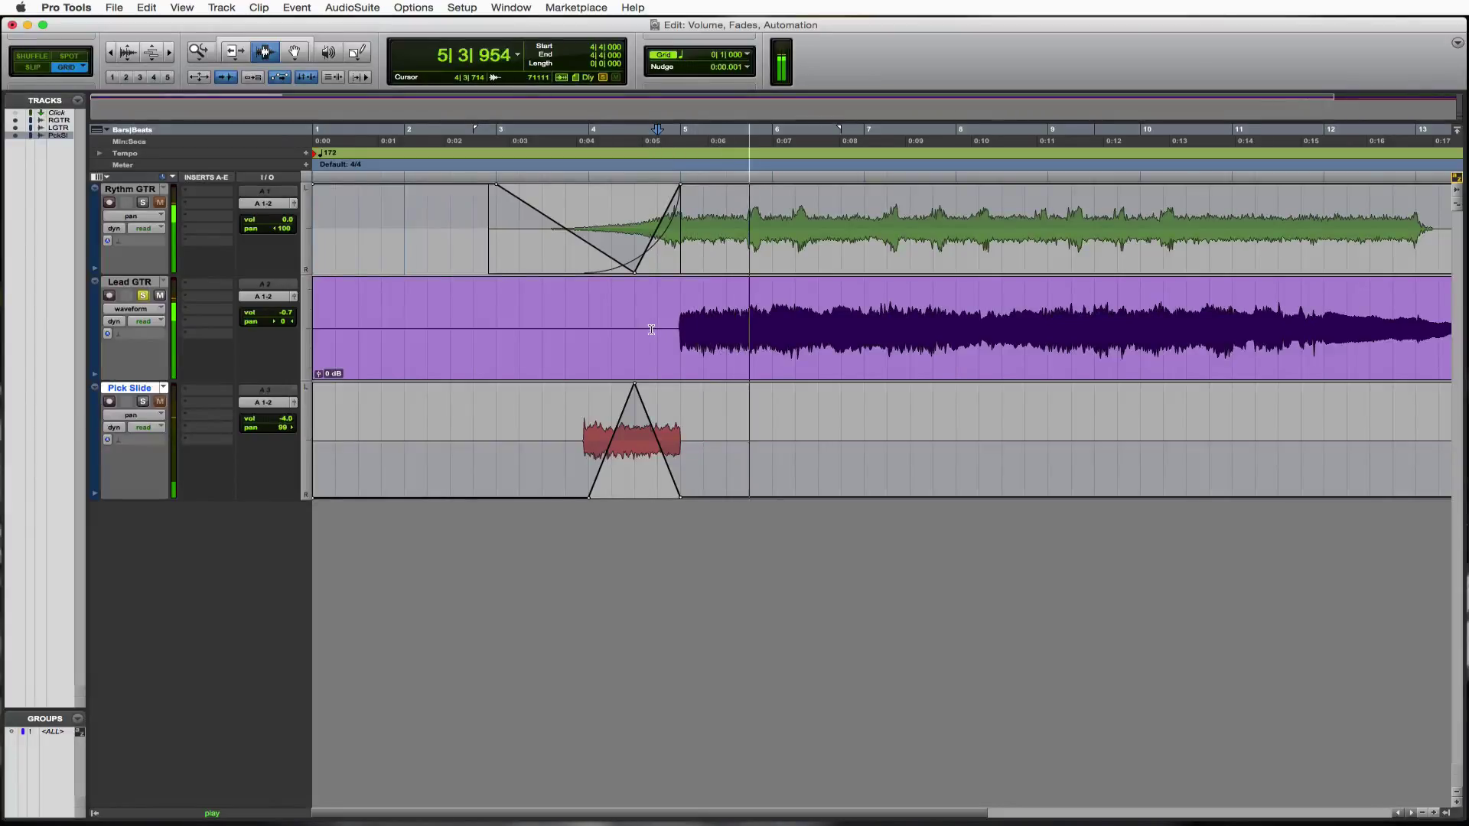
pyautogui.press('space')
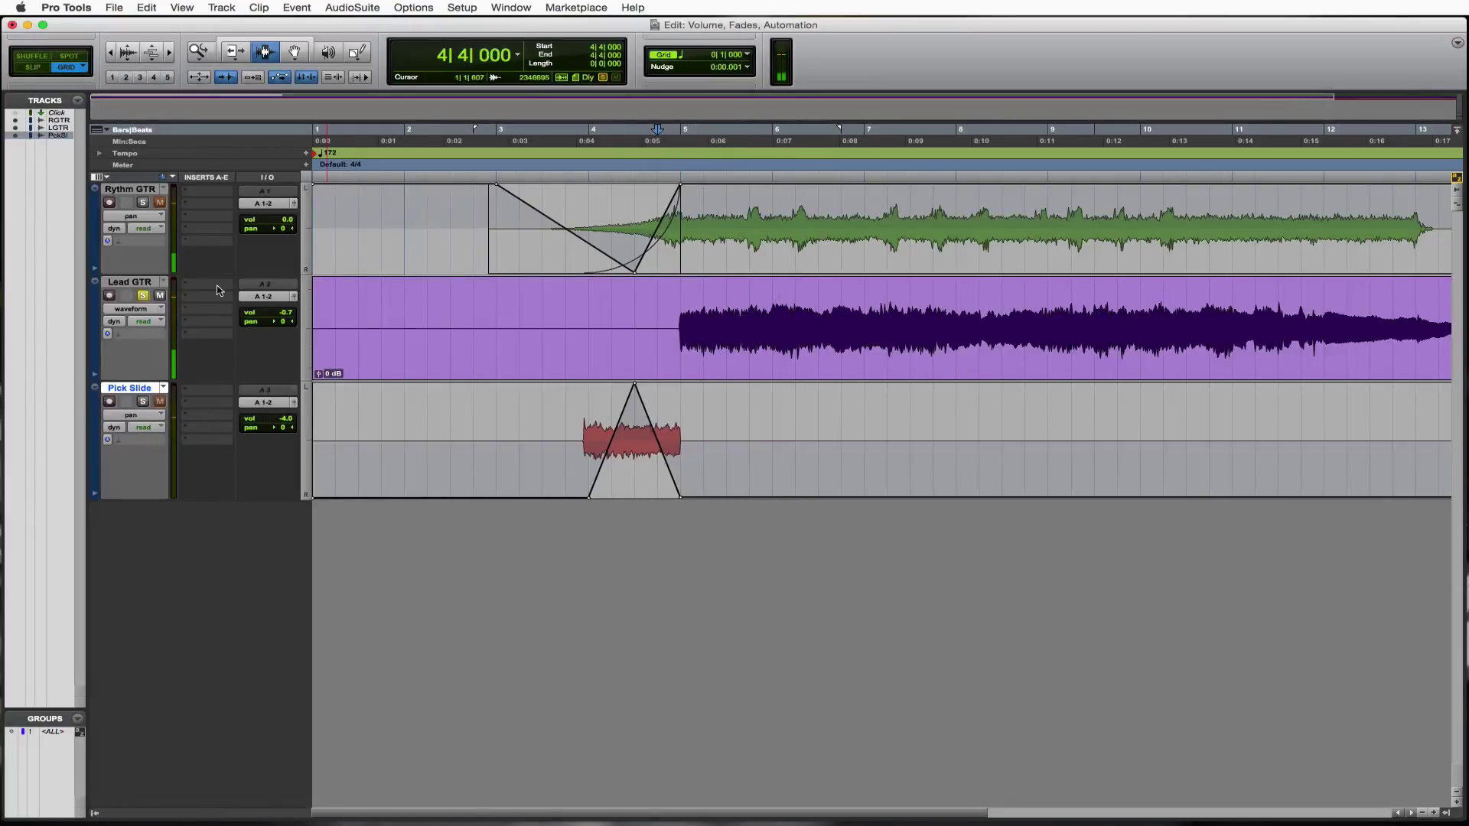
pyautogui.click(144, 297)
# Step: Pan Lead GTR hard right to 100> and play the intro from bar 2|4
pyautogui.click(769, 221)
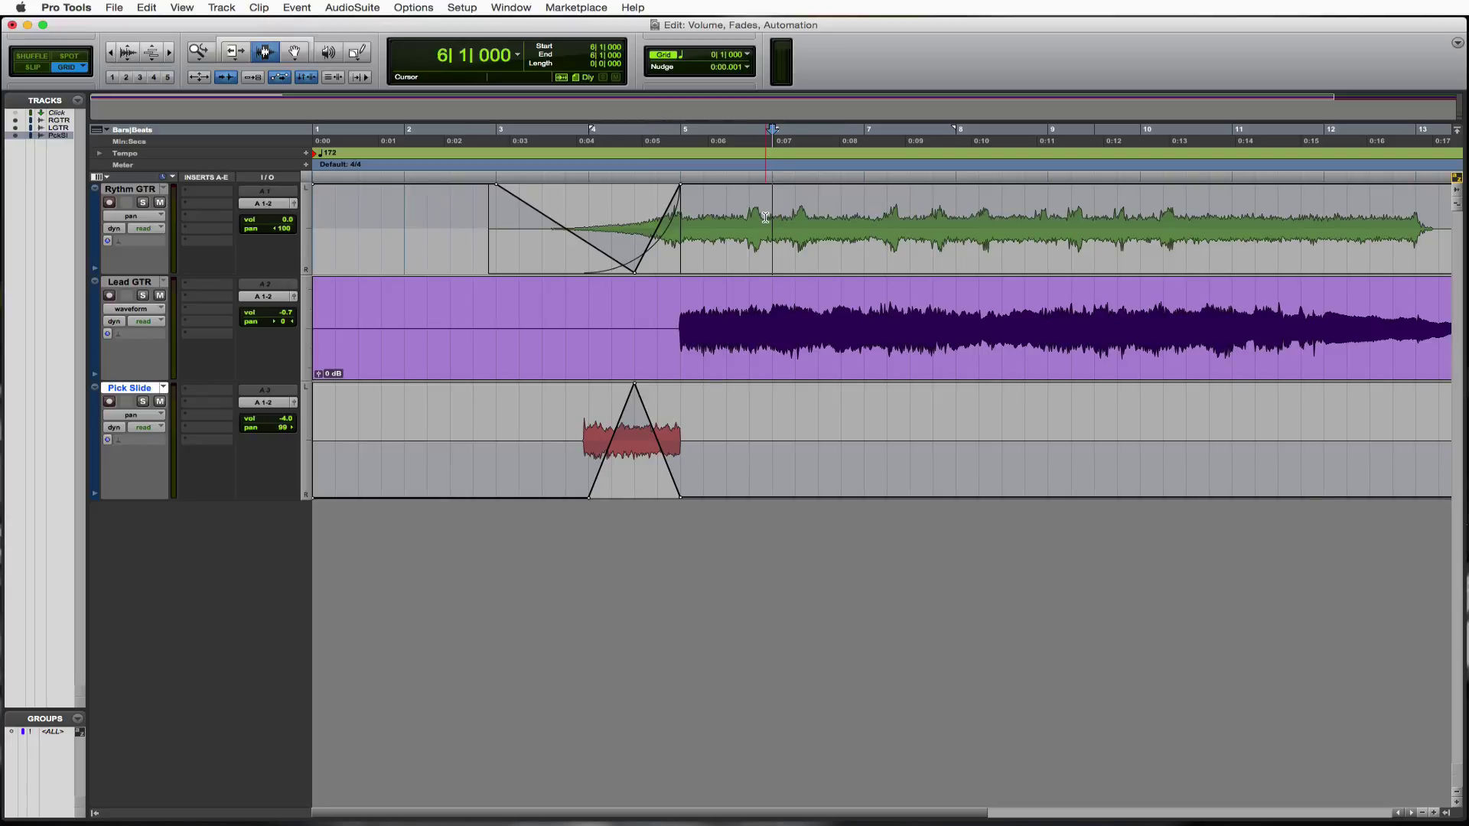
pyautogui.click(283, 323)
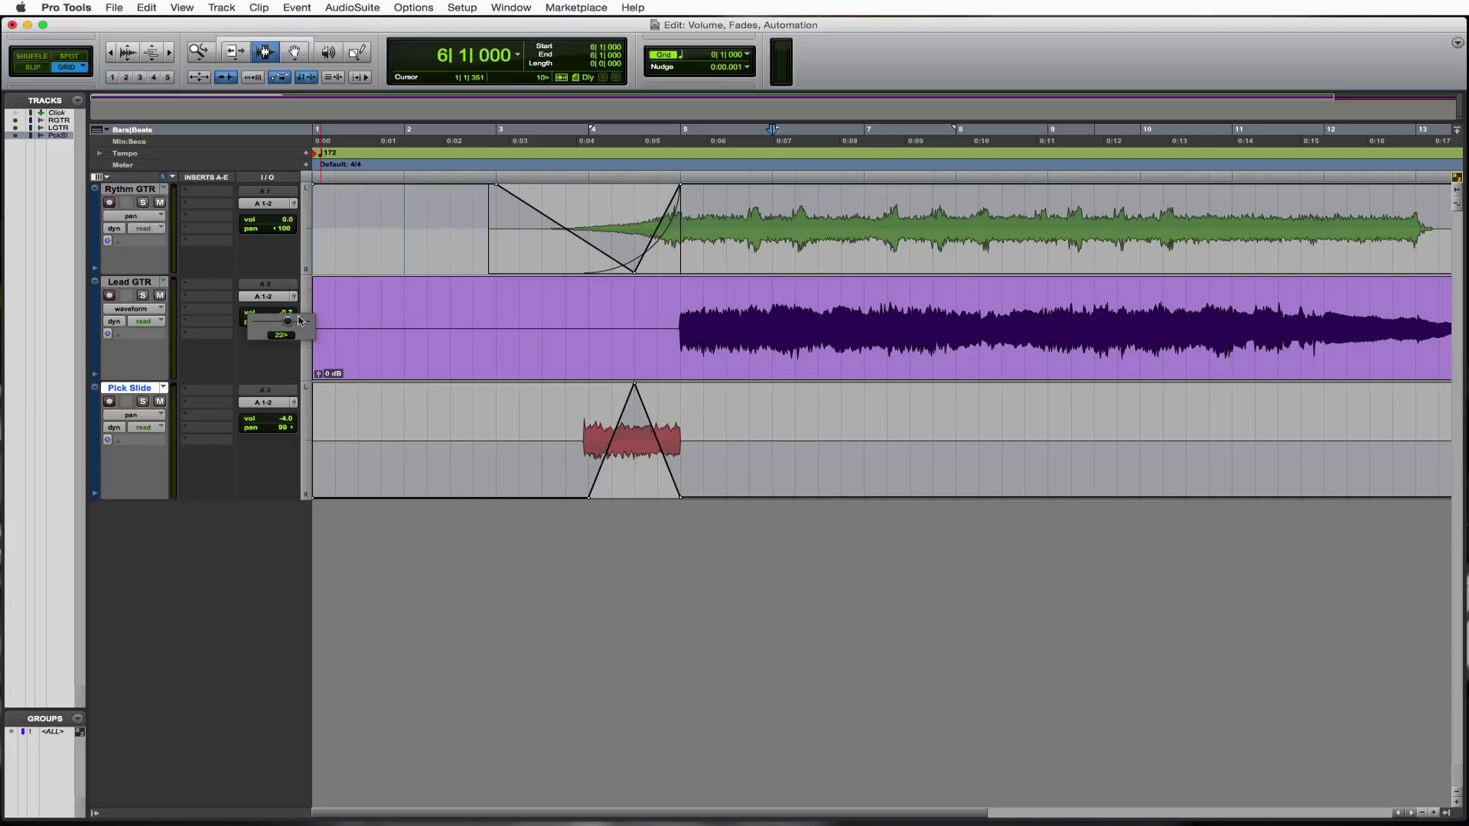
pyautogui.moveTo(300, 320); pyautogui.dragTo(334, 317)
pyautogui.click(483, 291)
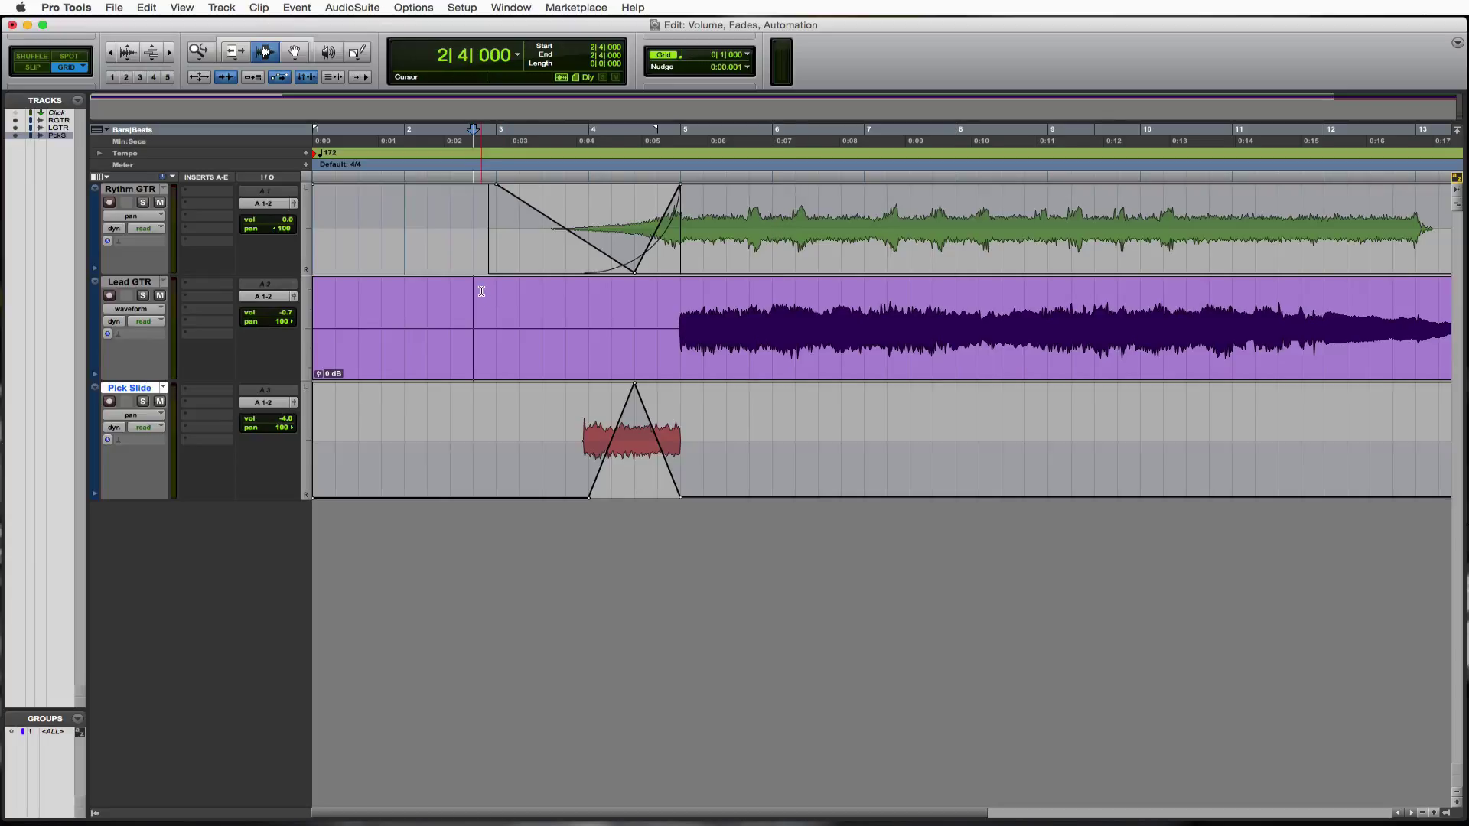
pyautogui.press('space')
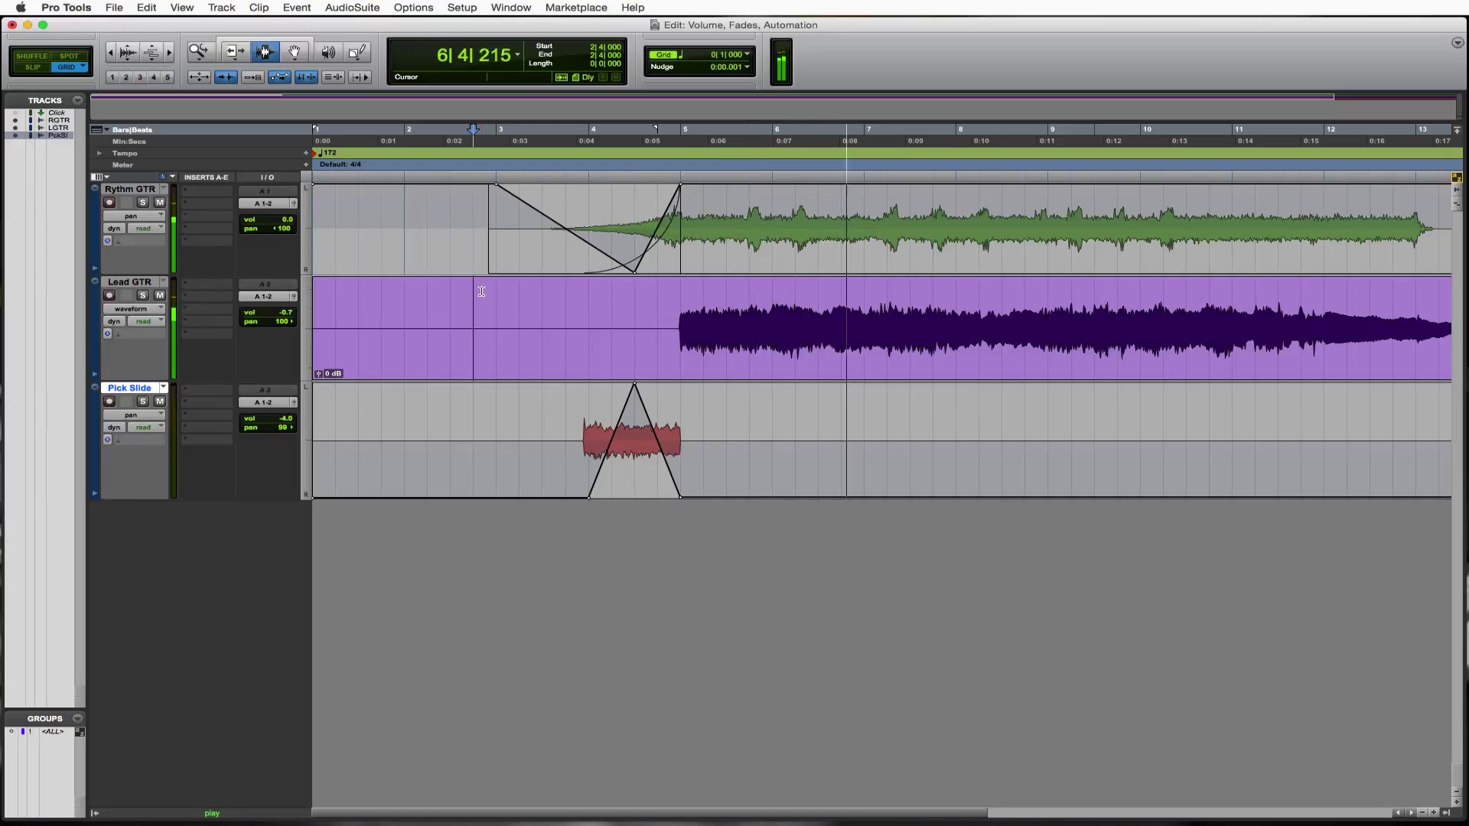
pyautogui.press('space')
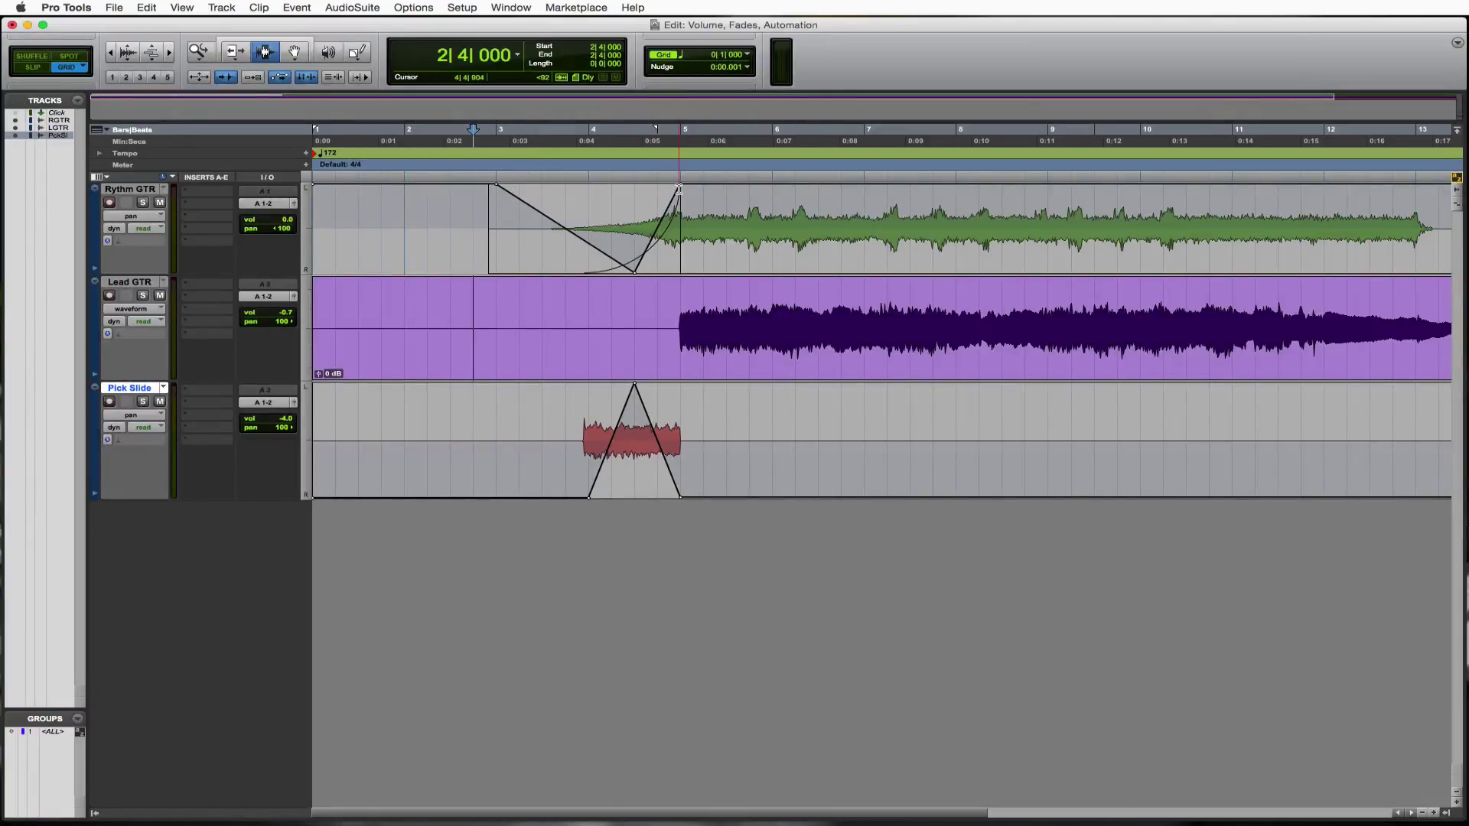
# Step: Adjust the Rythm GTR pan and play from bar 6|3 to check it sounds hard left
pyautogui.click(818, 229)
pyautogui.moveTo(285, 229); pyautogui.dragTo(360, 221)
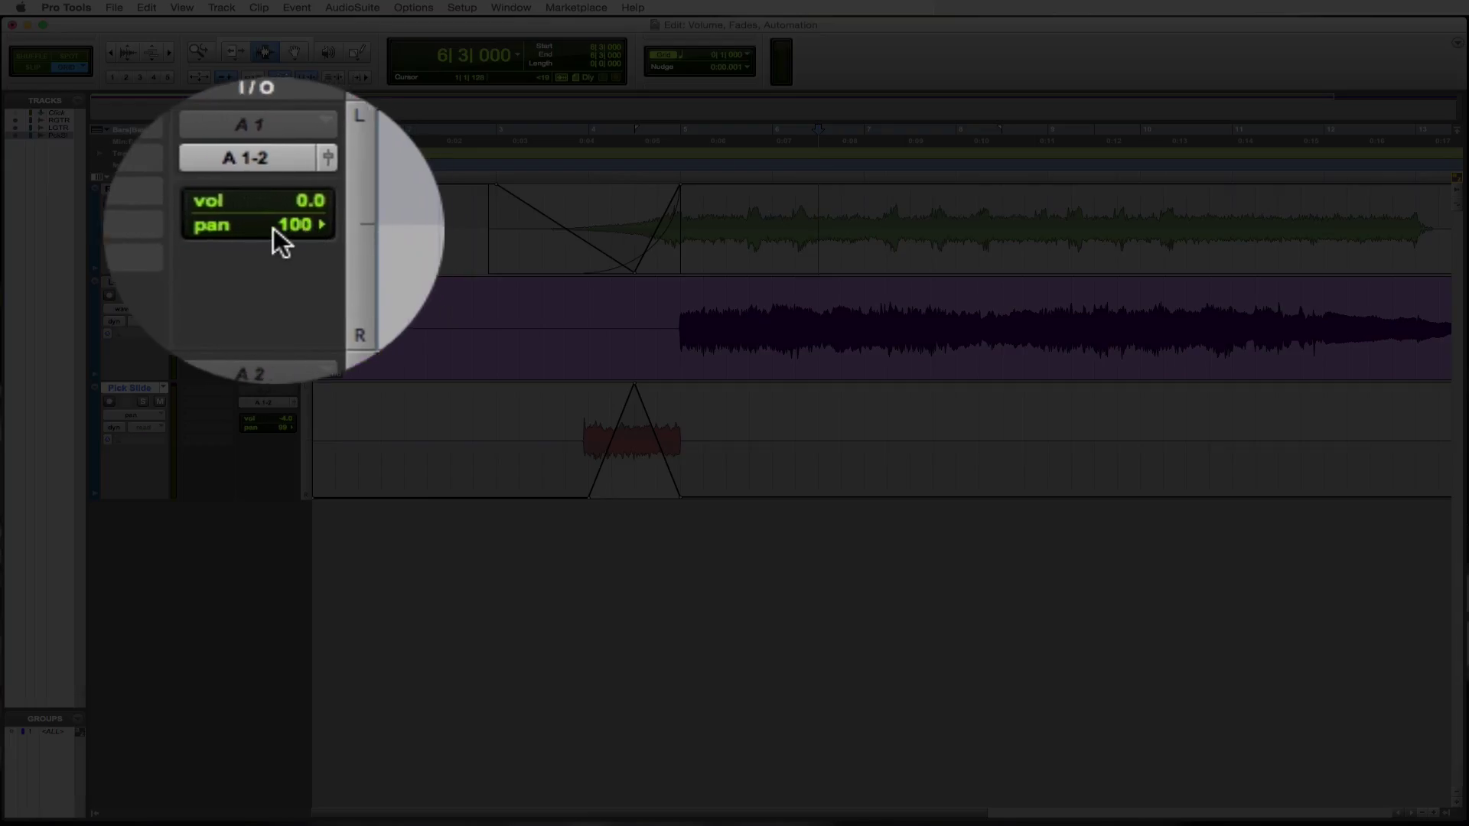
pyautogui.press('space')
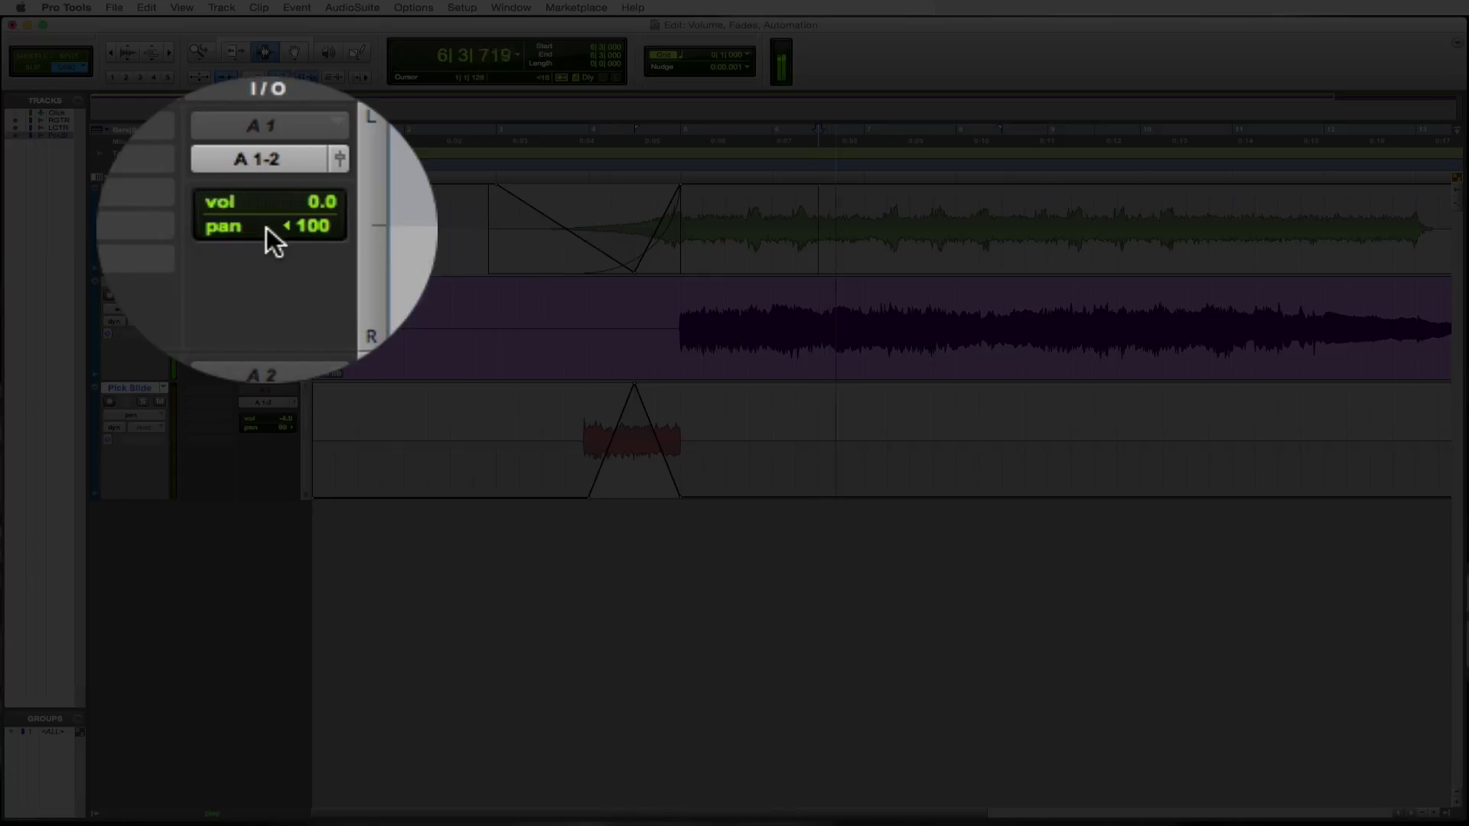
pyautogui.press('space')
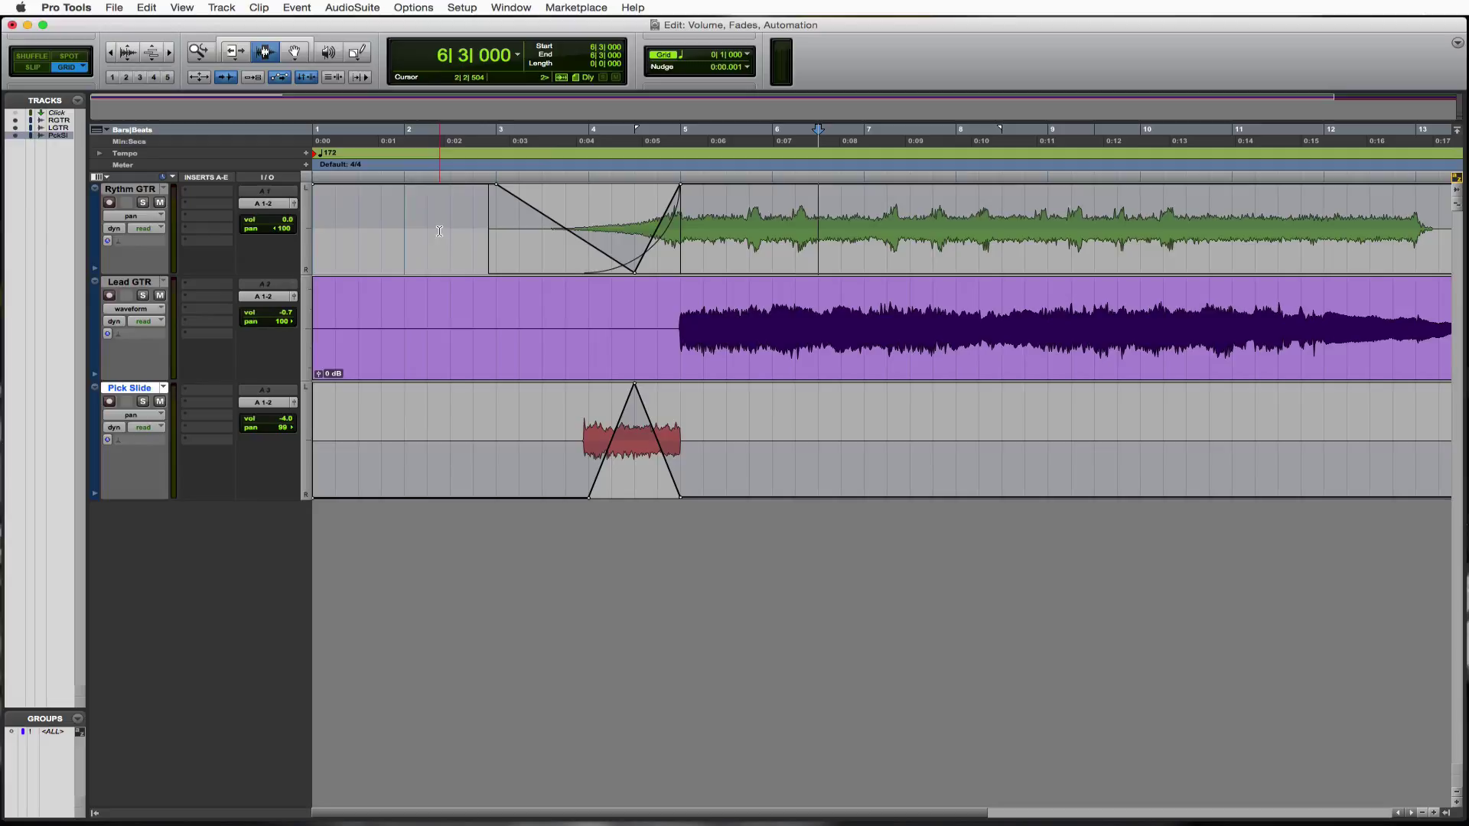
# Step: Create one new mono audio track below Rythm GTR
pyautogui.click(141, 189)
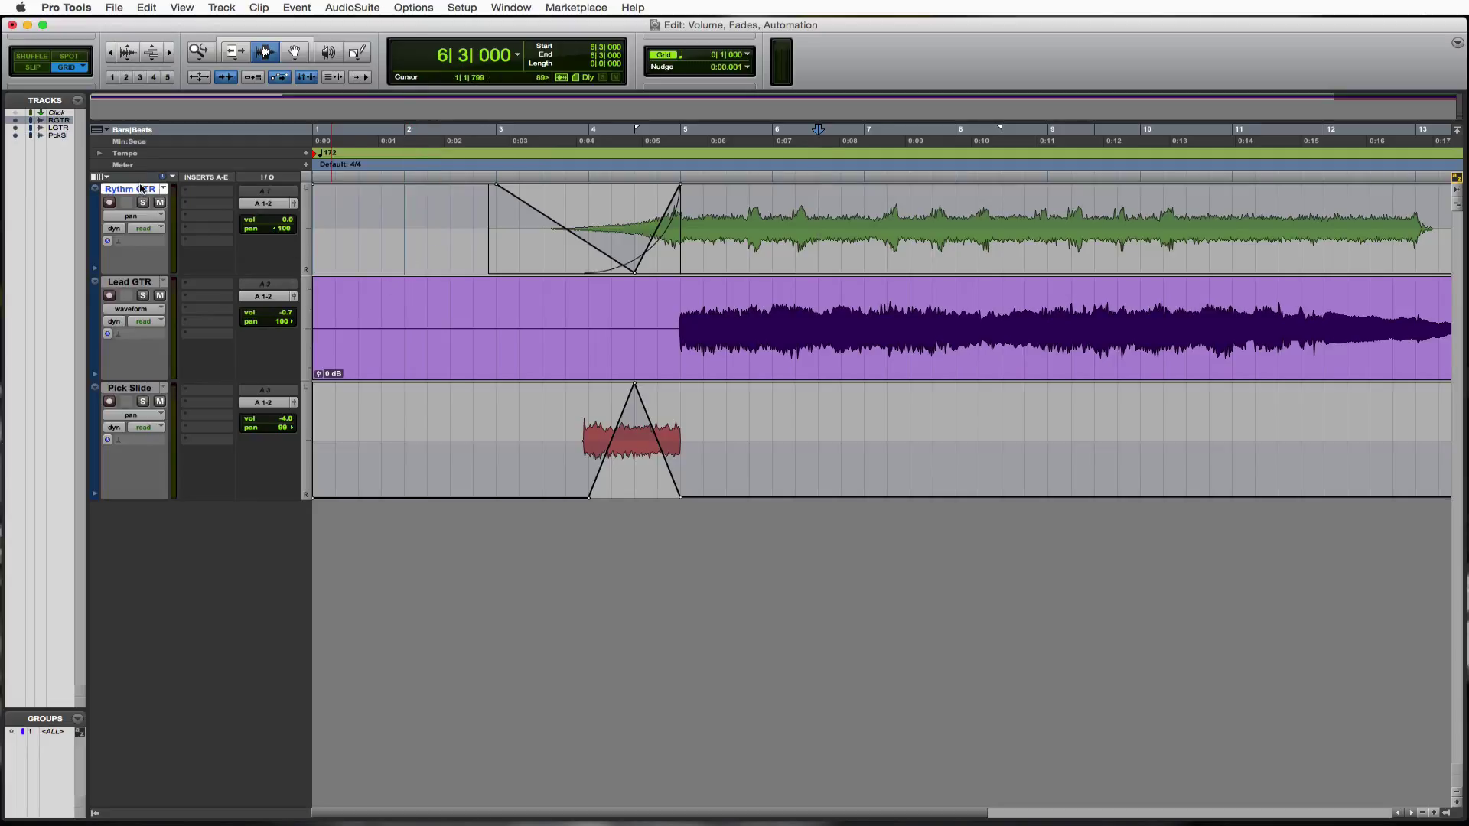
pyautogui.click(223, 8)
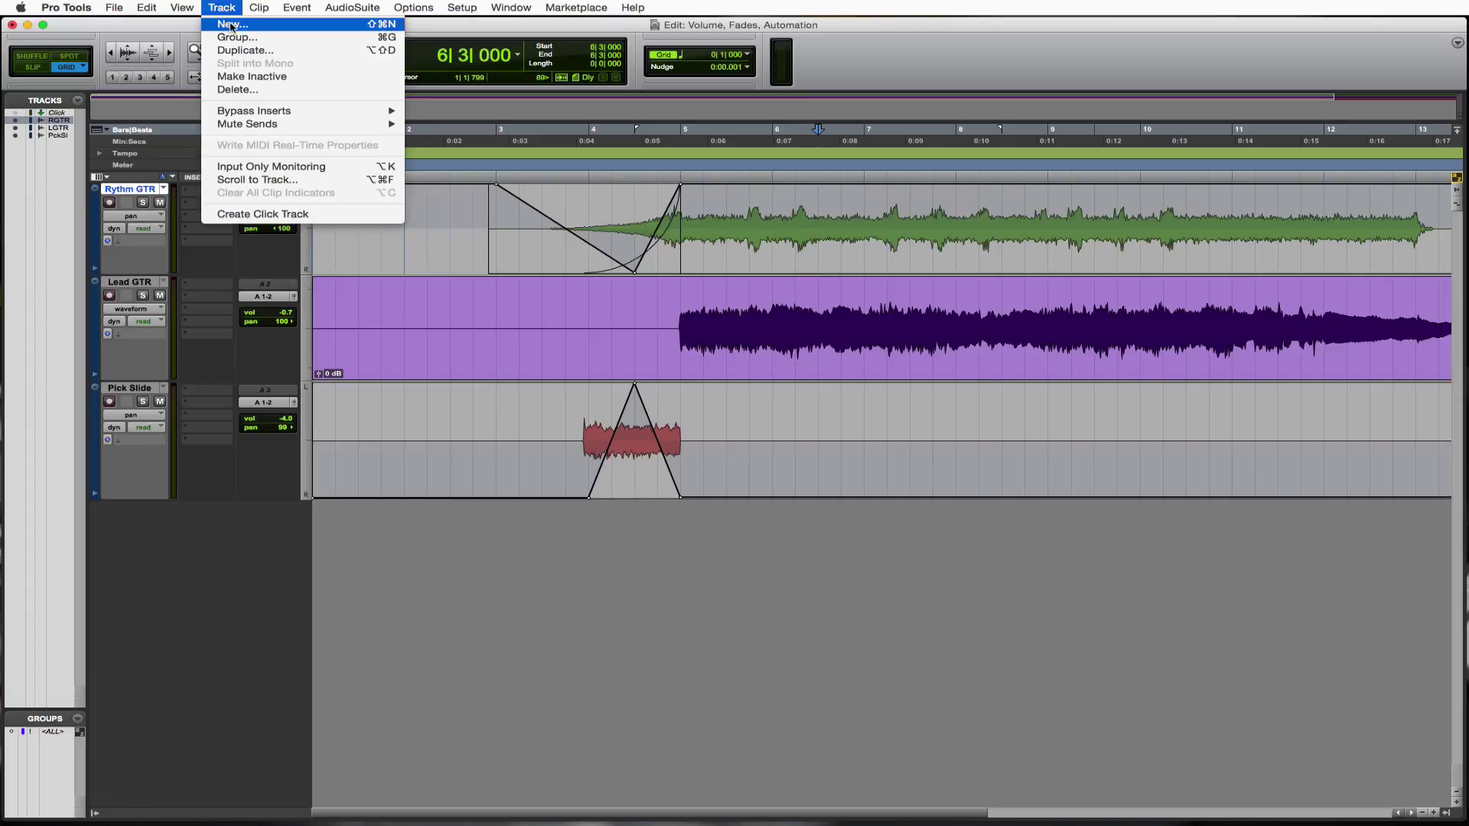
pyautogui.click(232, 25)
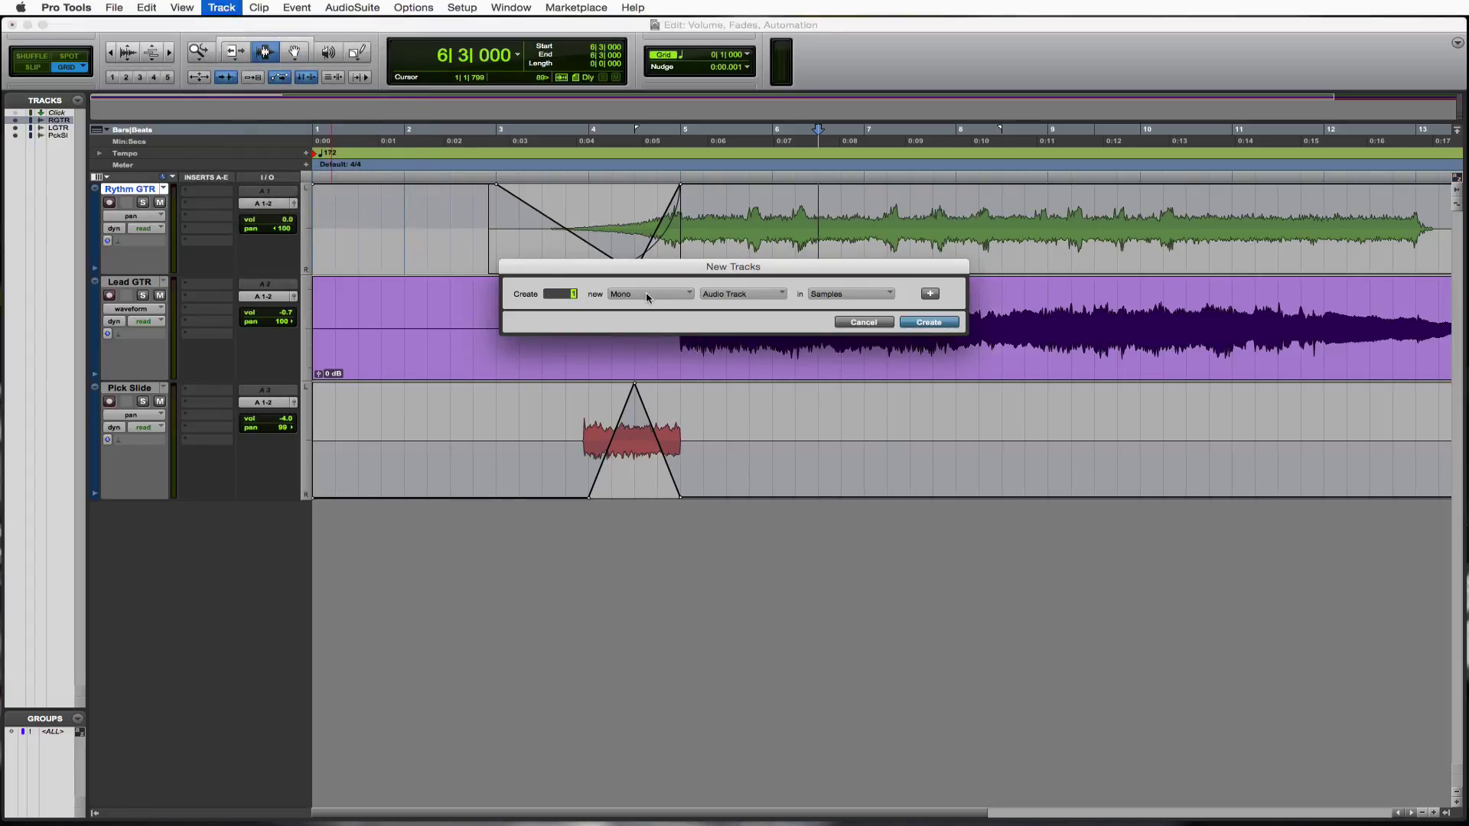
pyautogui.click(938, 323)
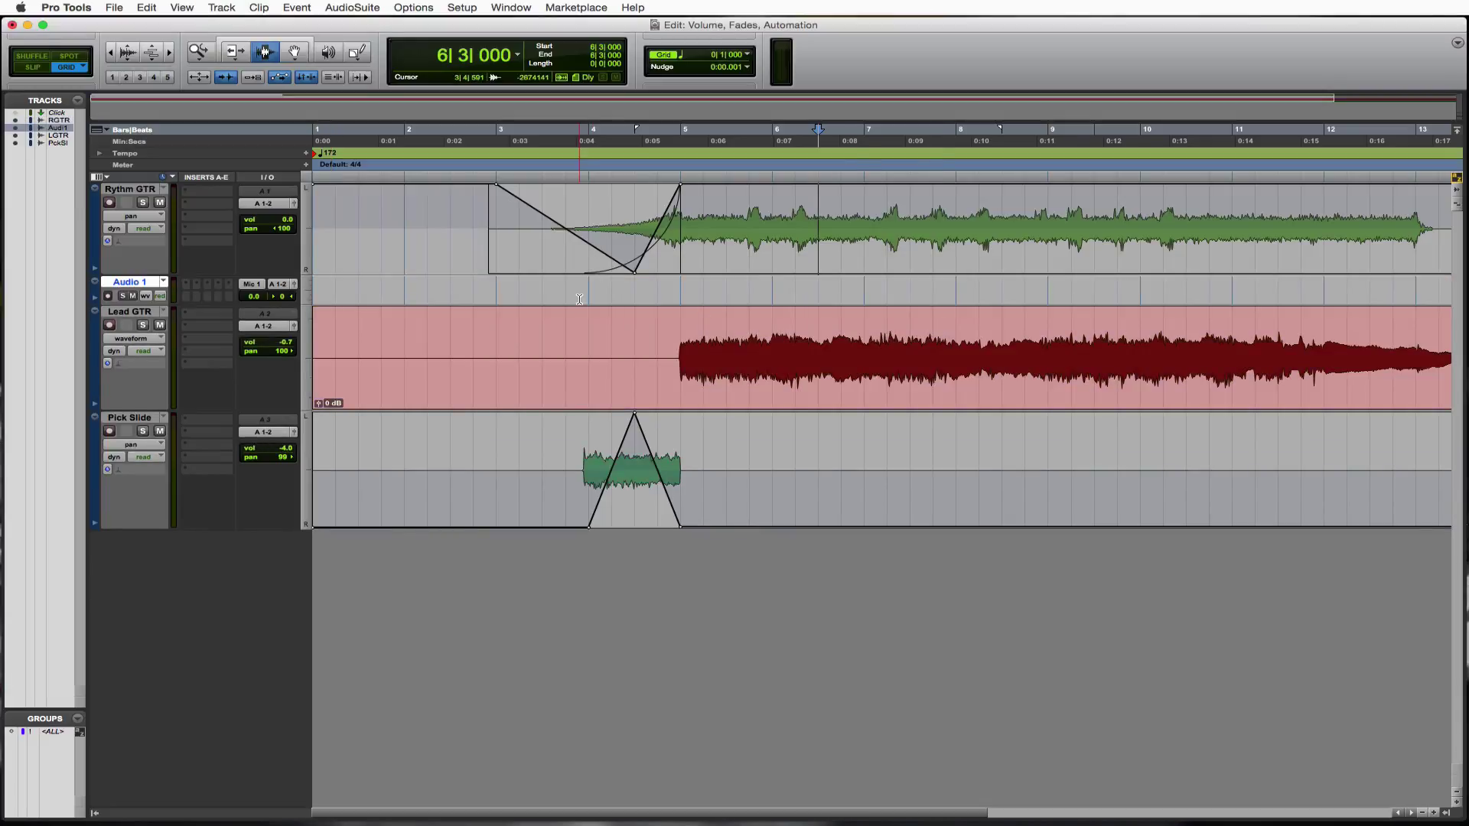
# Step: Rename the new track 'Pan GTR' and make it taller
pyautogui.doubleClick(141, 285)
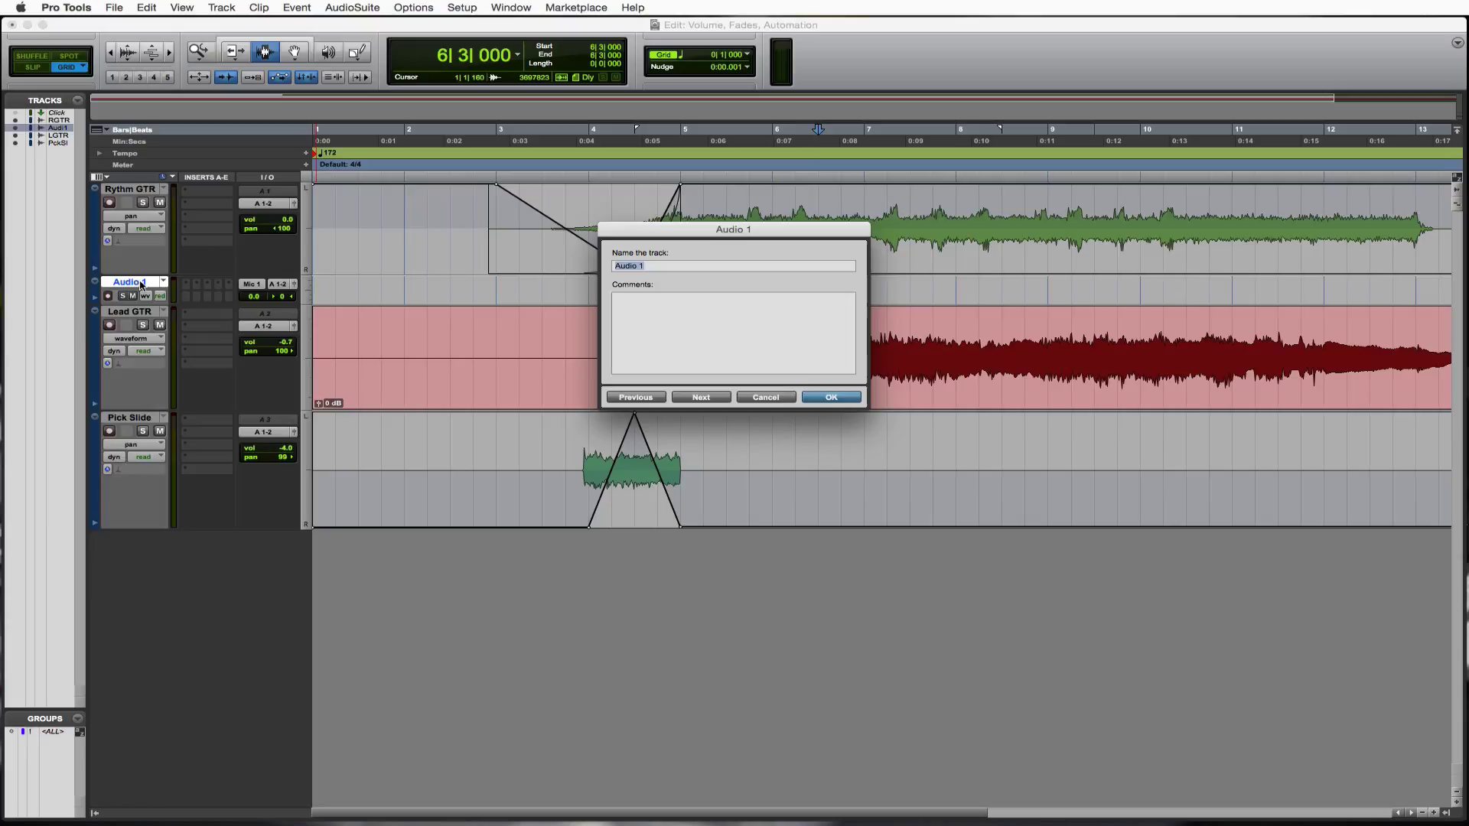
pyautogui.write('Pan GTR')
pyautogui.press('Return')
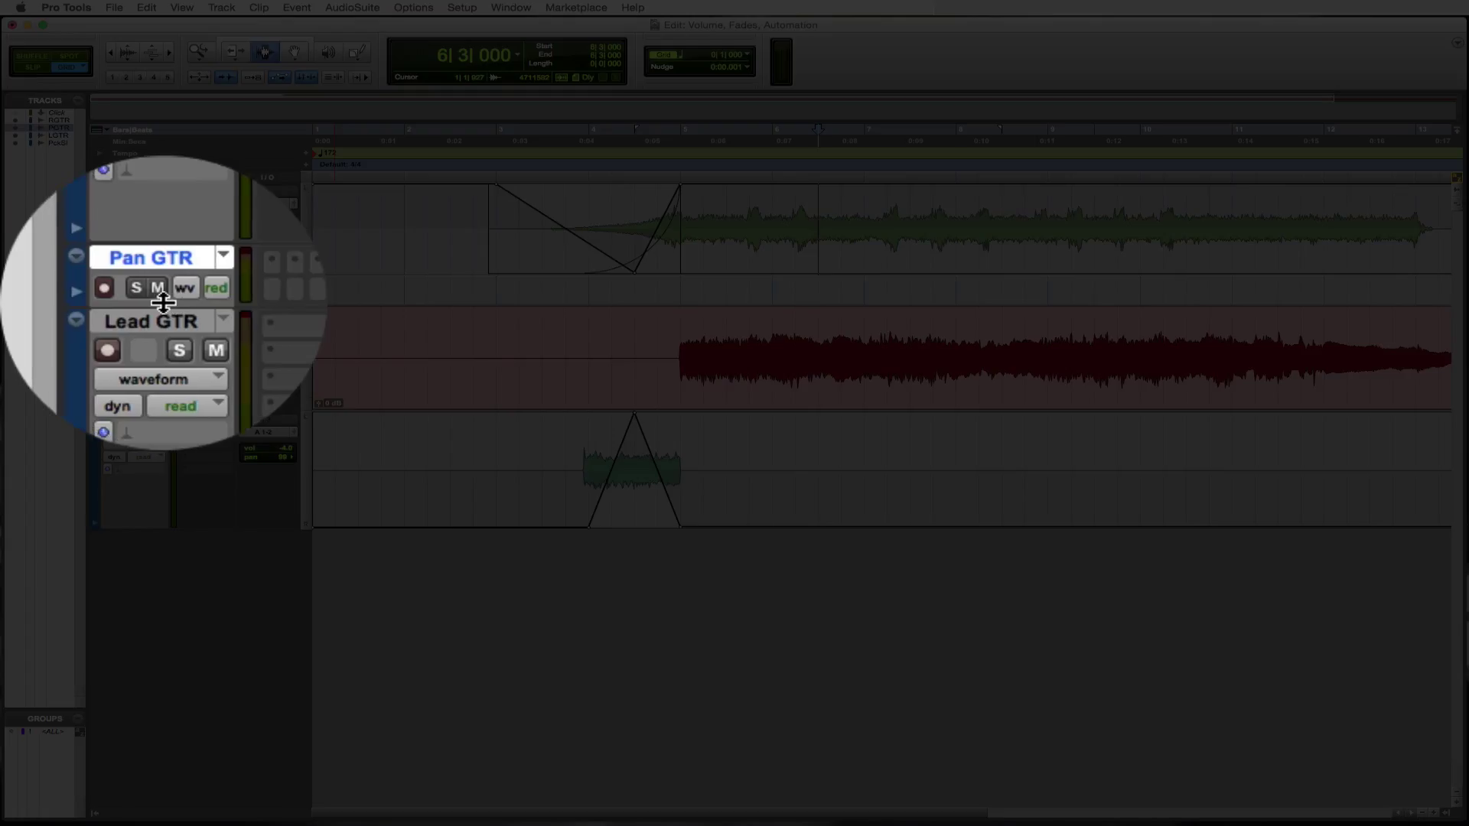
pyautogui.moveTo(163, 310); pyautogui.dragTo(162, 389)
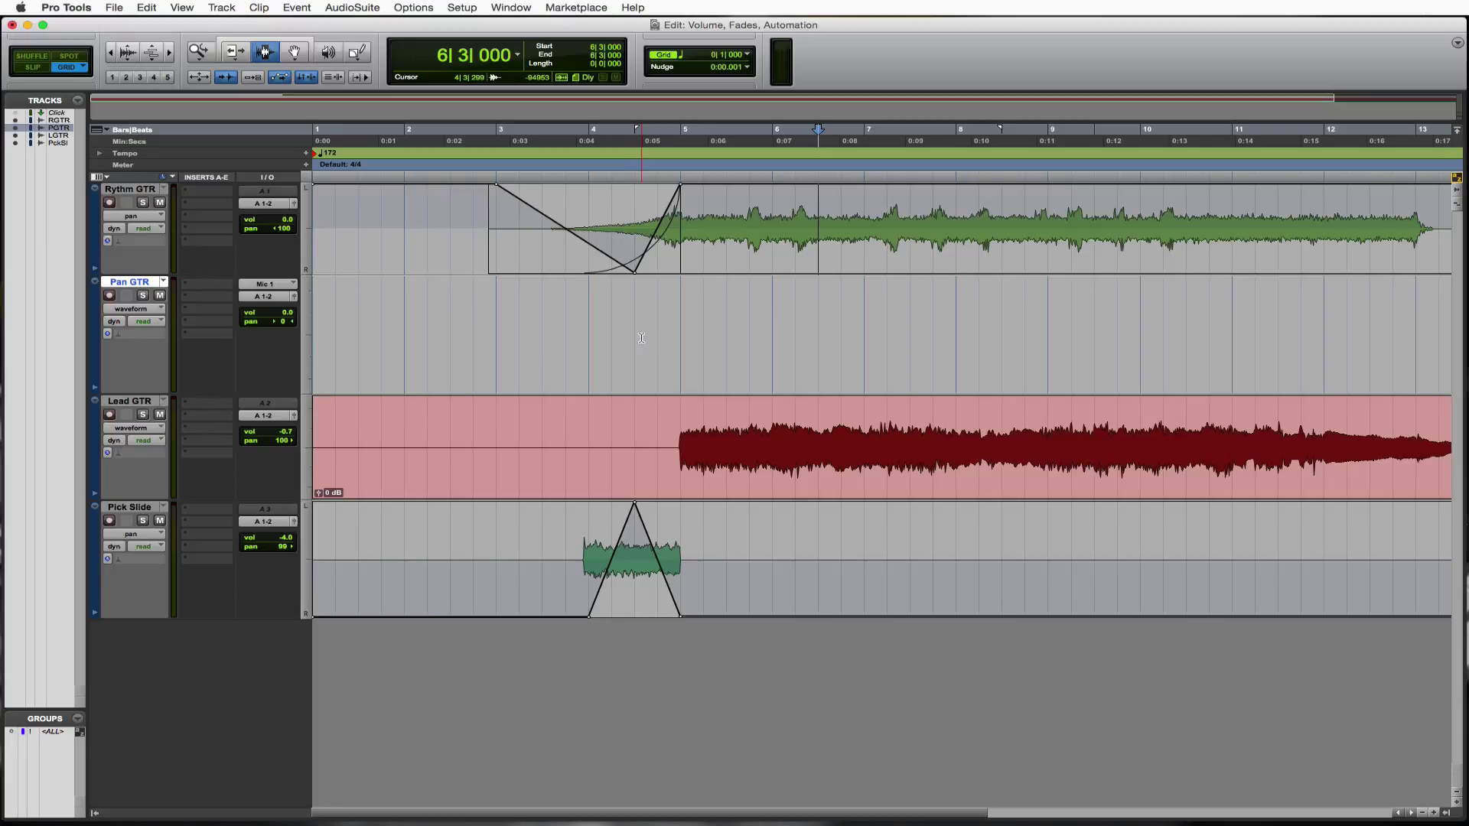
# Step: Switch the Rythm GTR track display from pan to waveform
pyautogui.click(161, 217)
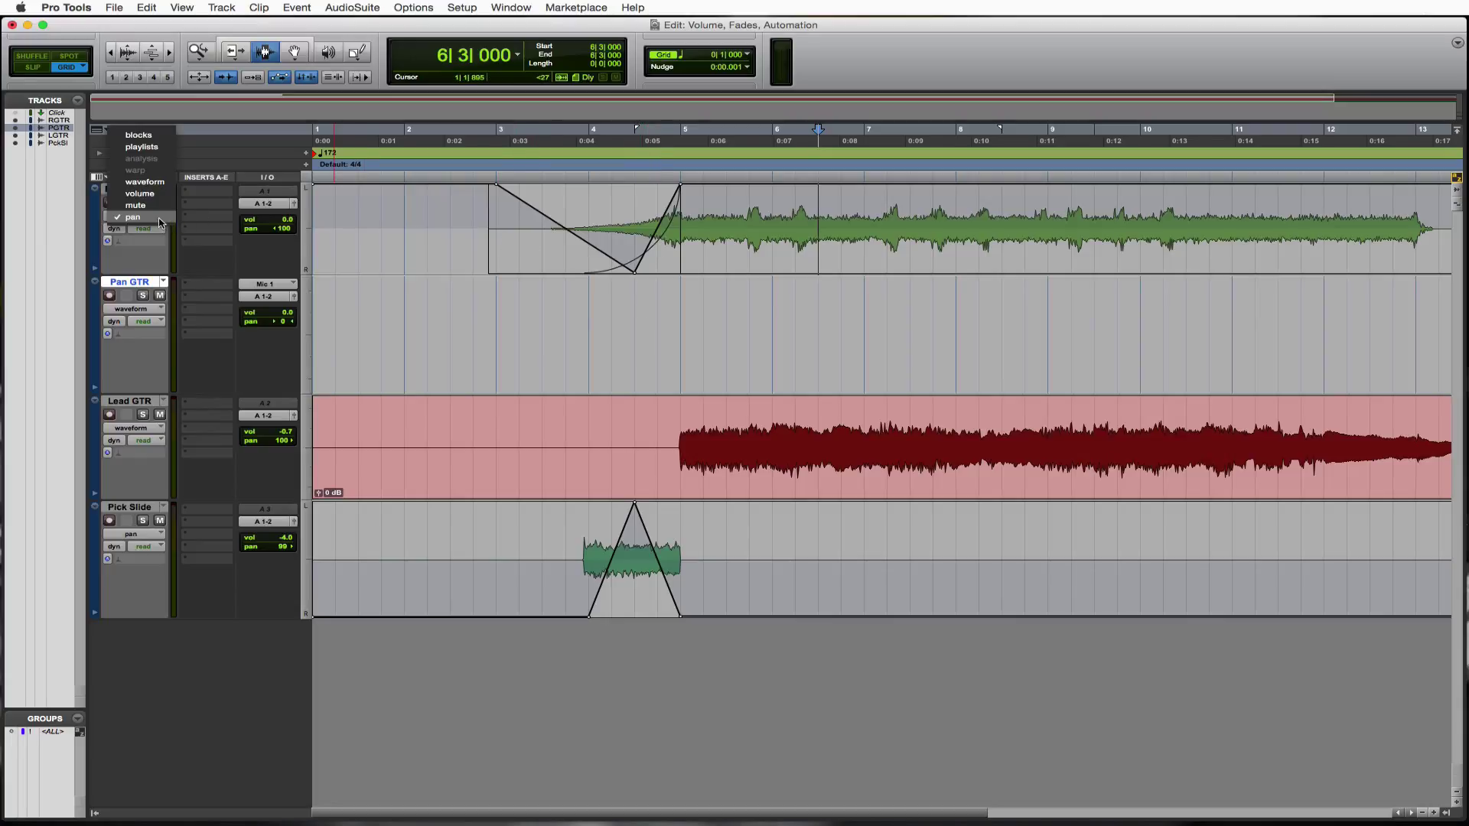
pyautogui.click(170, 235)
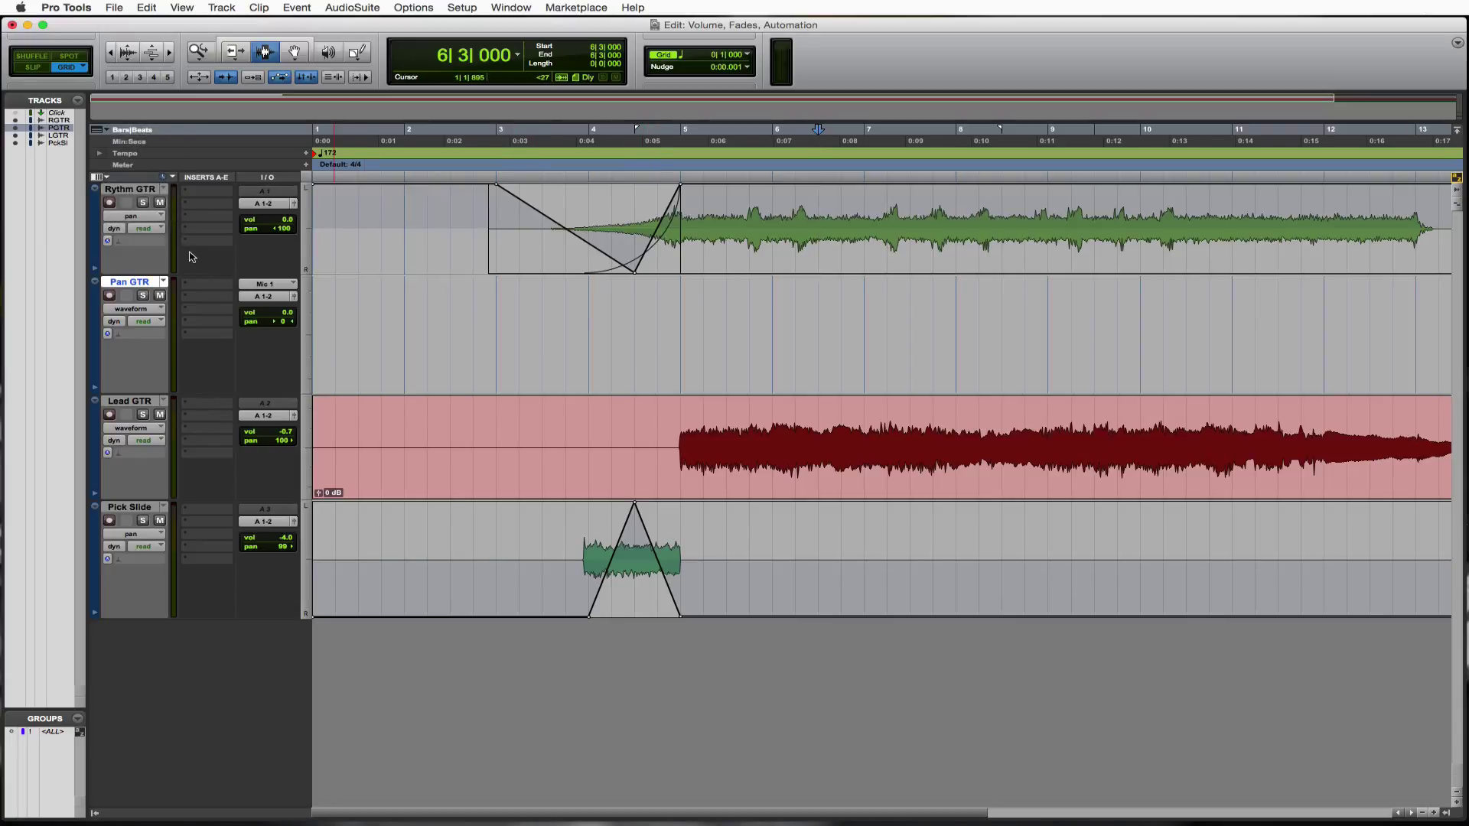
pyautogui.click(156, 220)
pyautogui.click(153, 182)
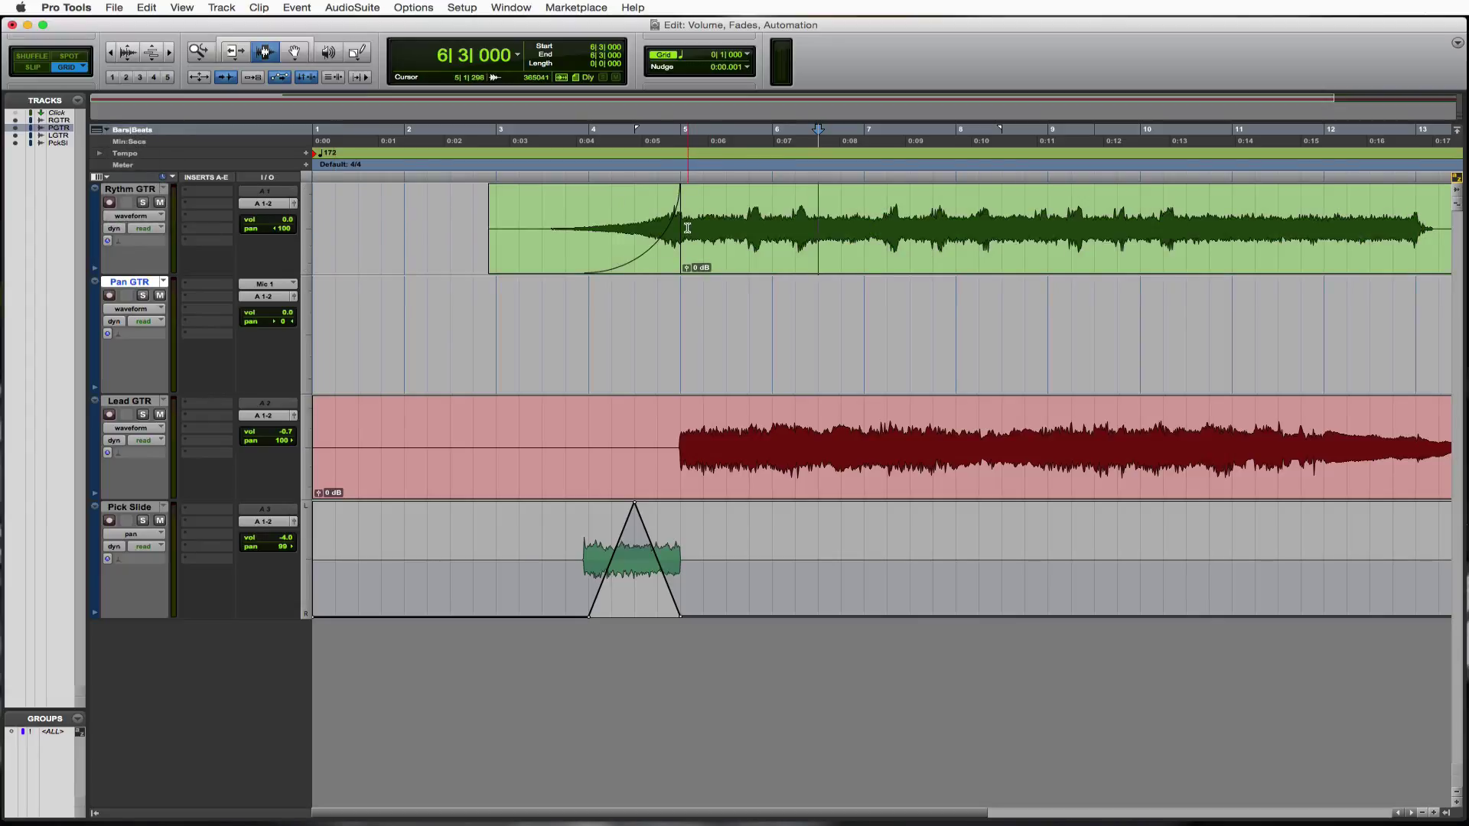
# Step: Move the faded intro section from Rythm GTR onto Pan GTR, then enable Slip mode
pyautogui.moveTo(682, 228); pyautogui.dragTo(291, 246)
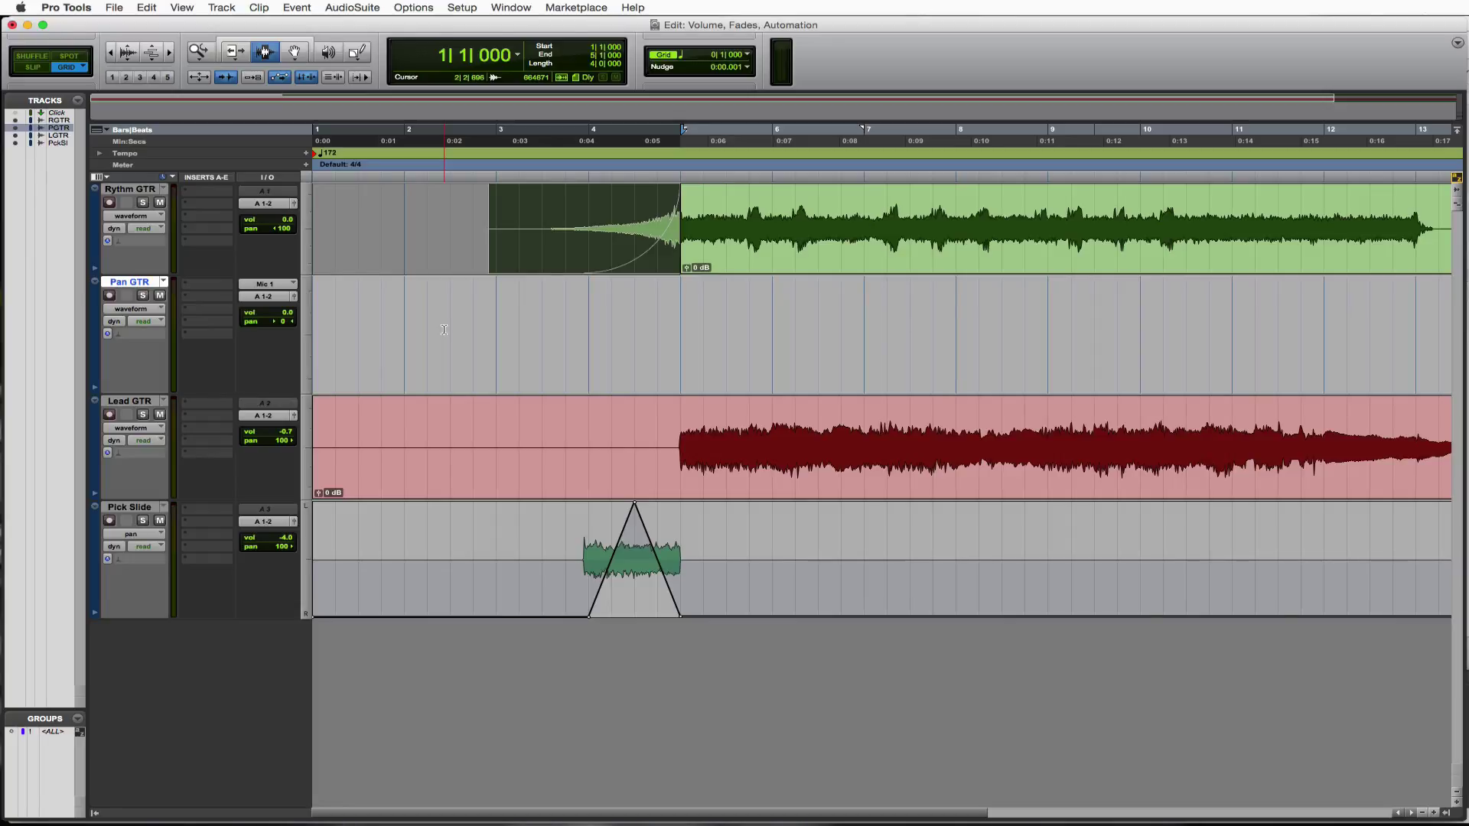
pyautogui.press(';')
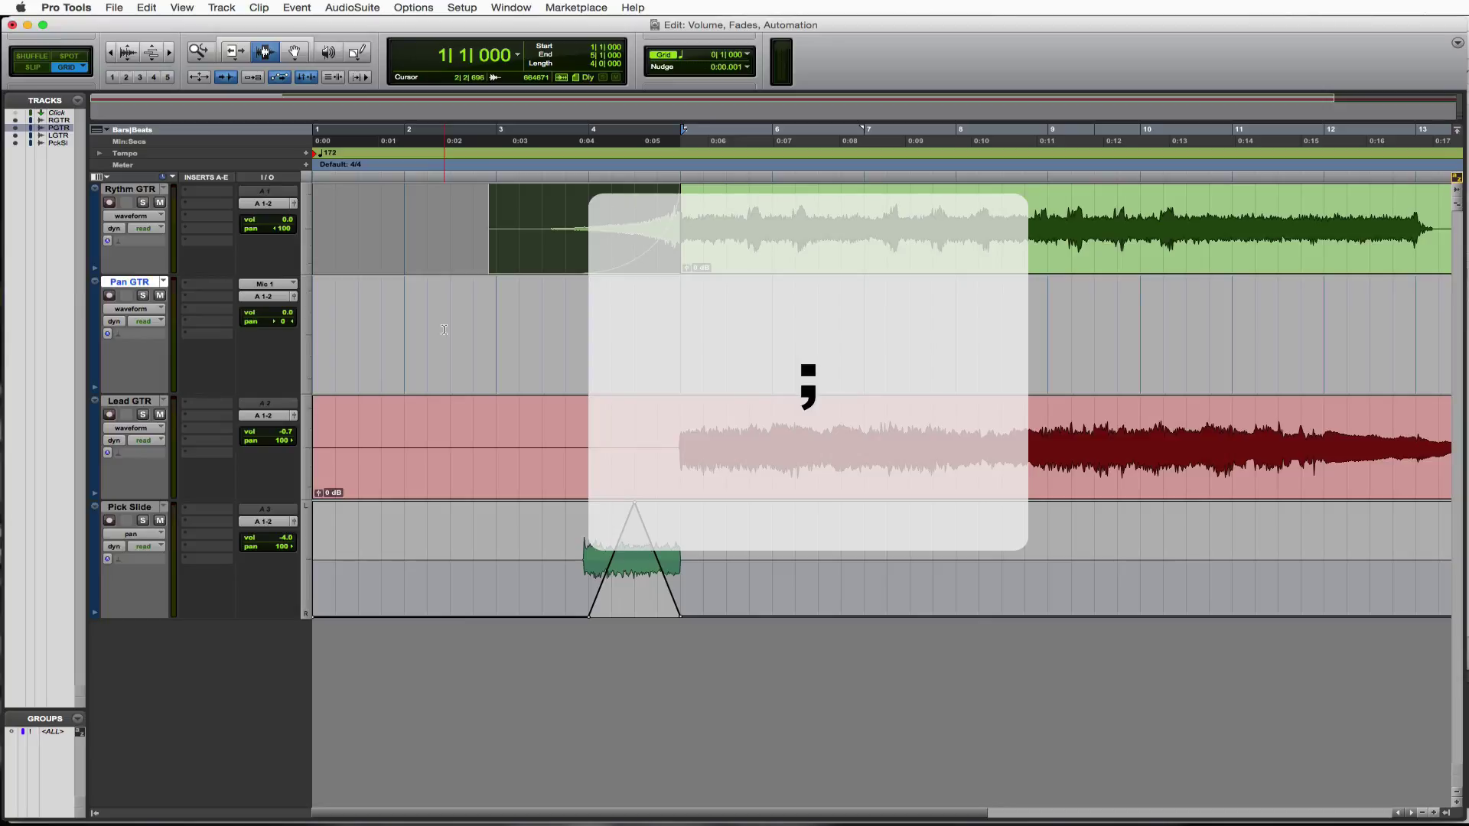
pyautogui.press(';')
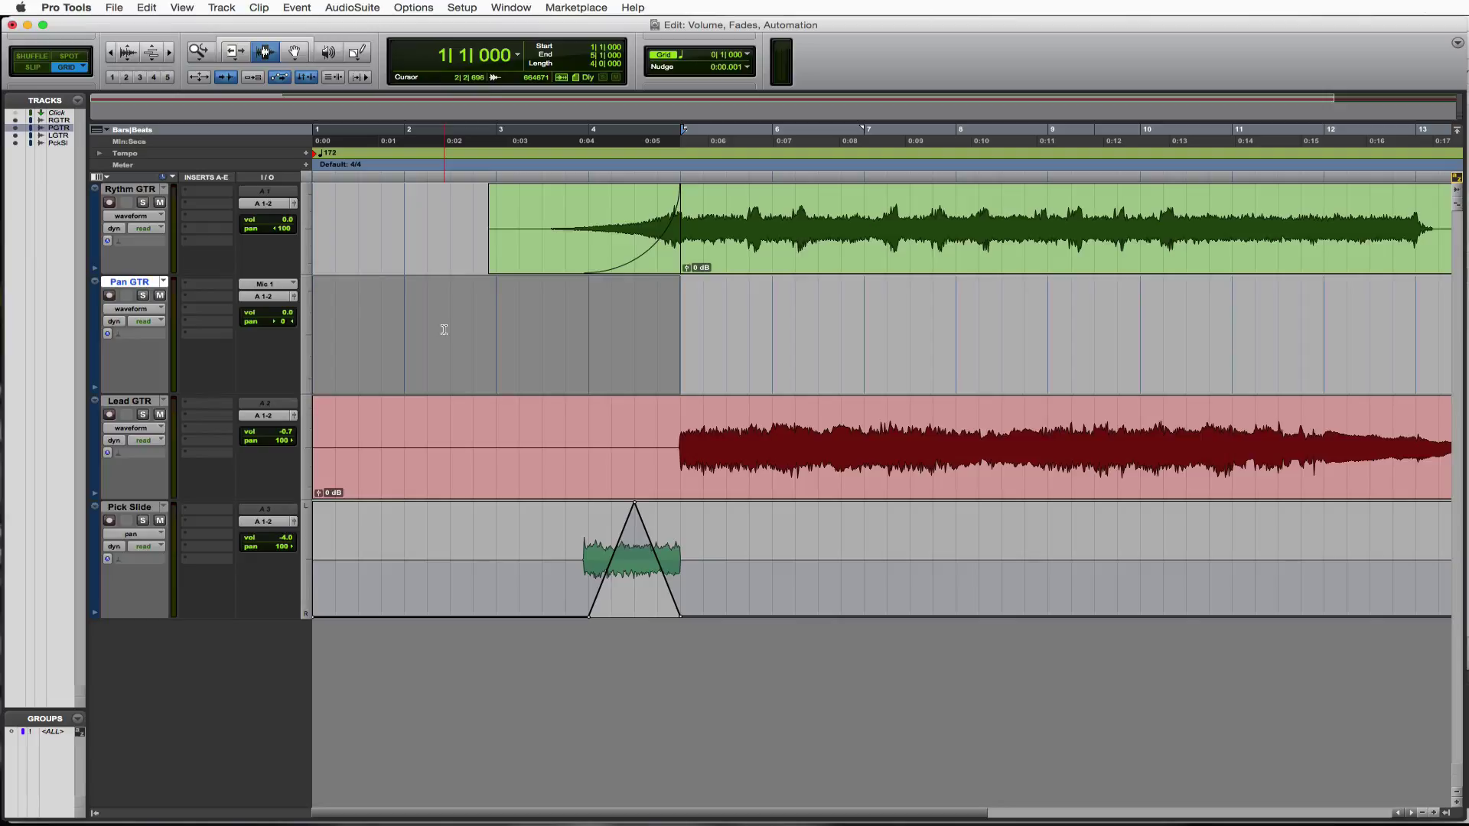
pyautogui.press('super+z')
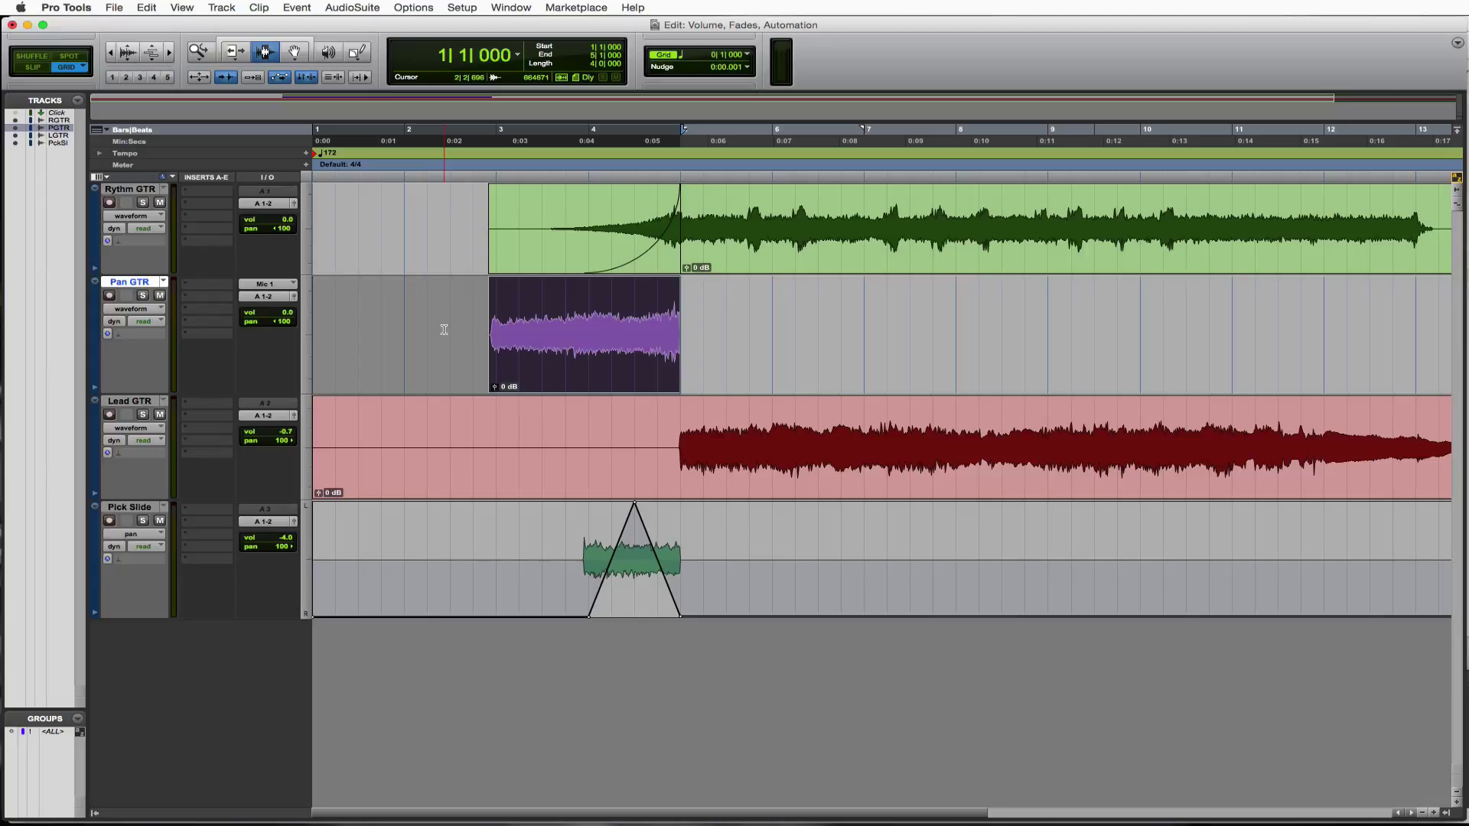
pyautogui.press('p')
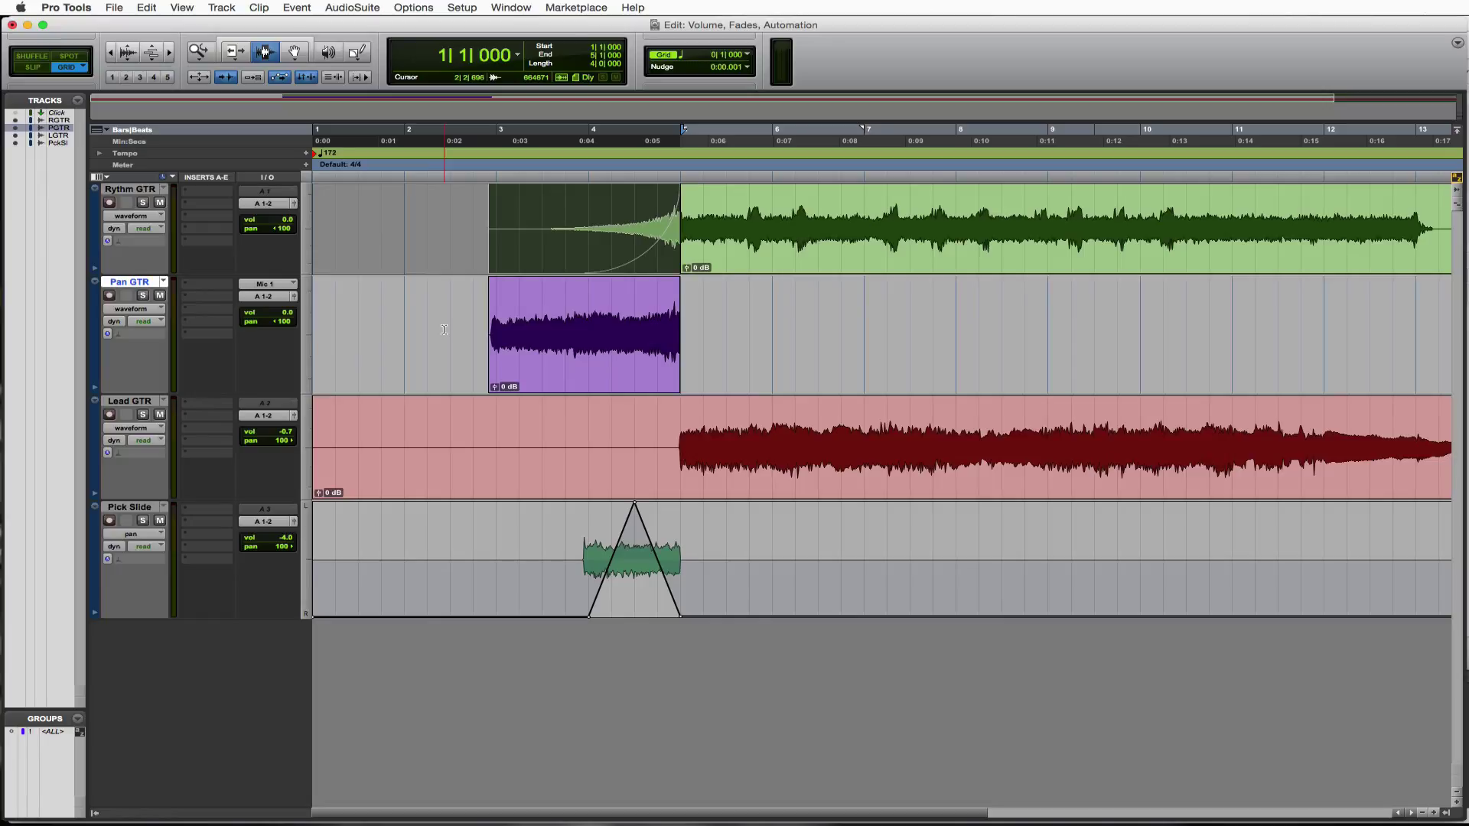
pyautogui.press('super+z')
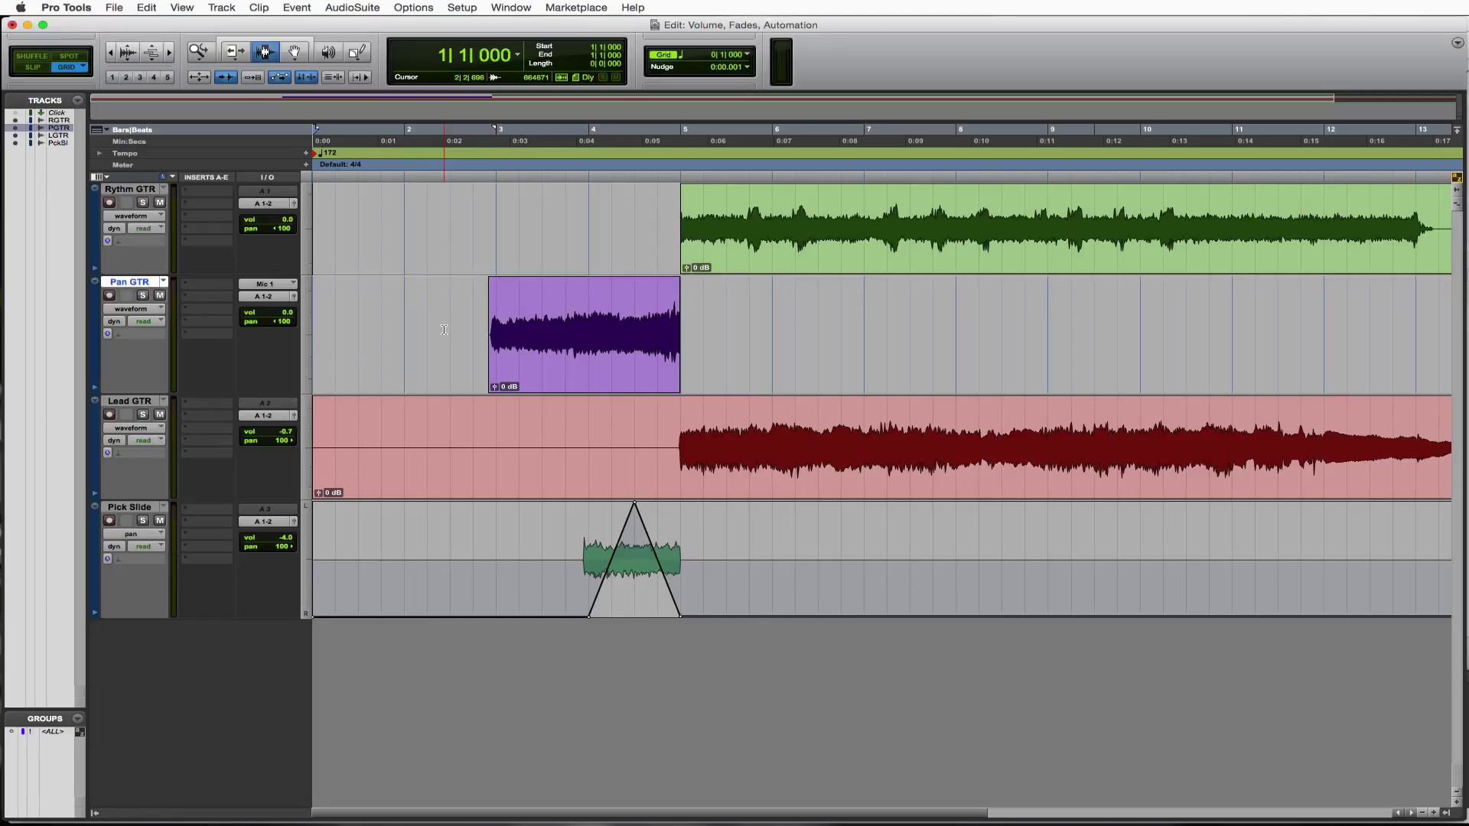
pyautogui.press('F2')
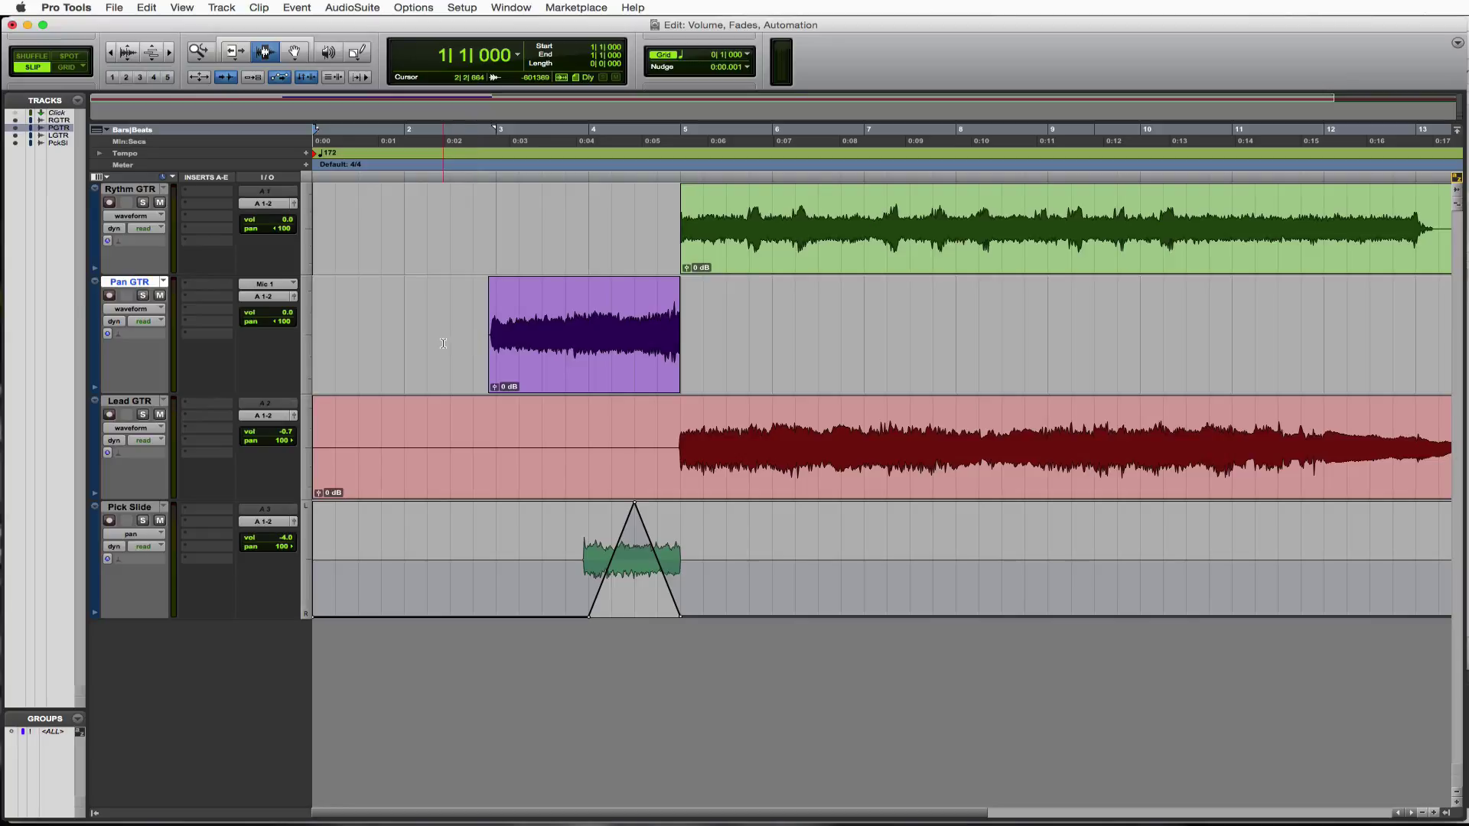
# Step: Apply a linear-shape fade-in to the Pan GTR intro clip
pyautogui.moveTo(447, 342); pyautogui.dragTo(680, 350)
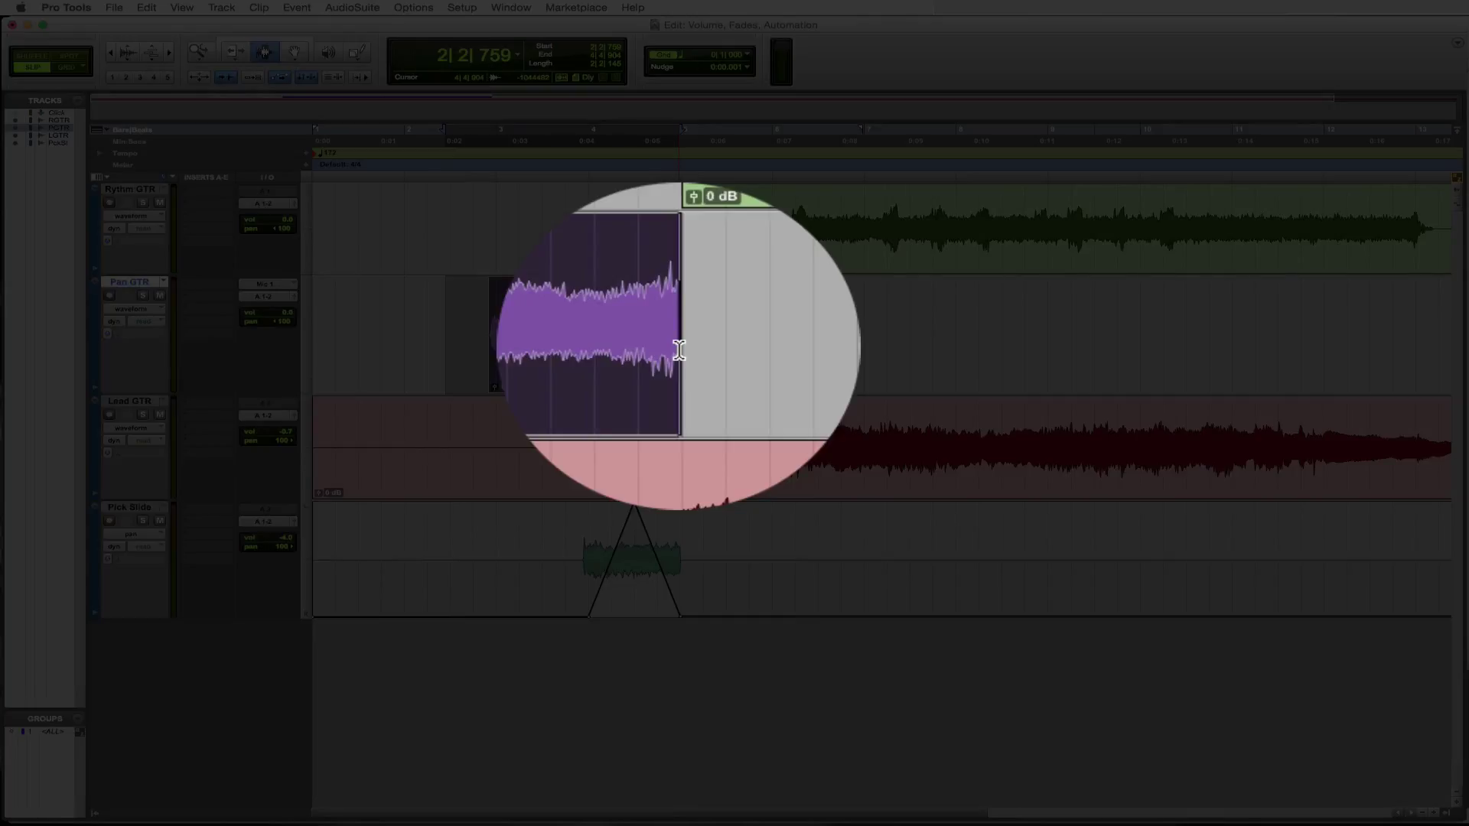
pyautogui.press('super+f')
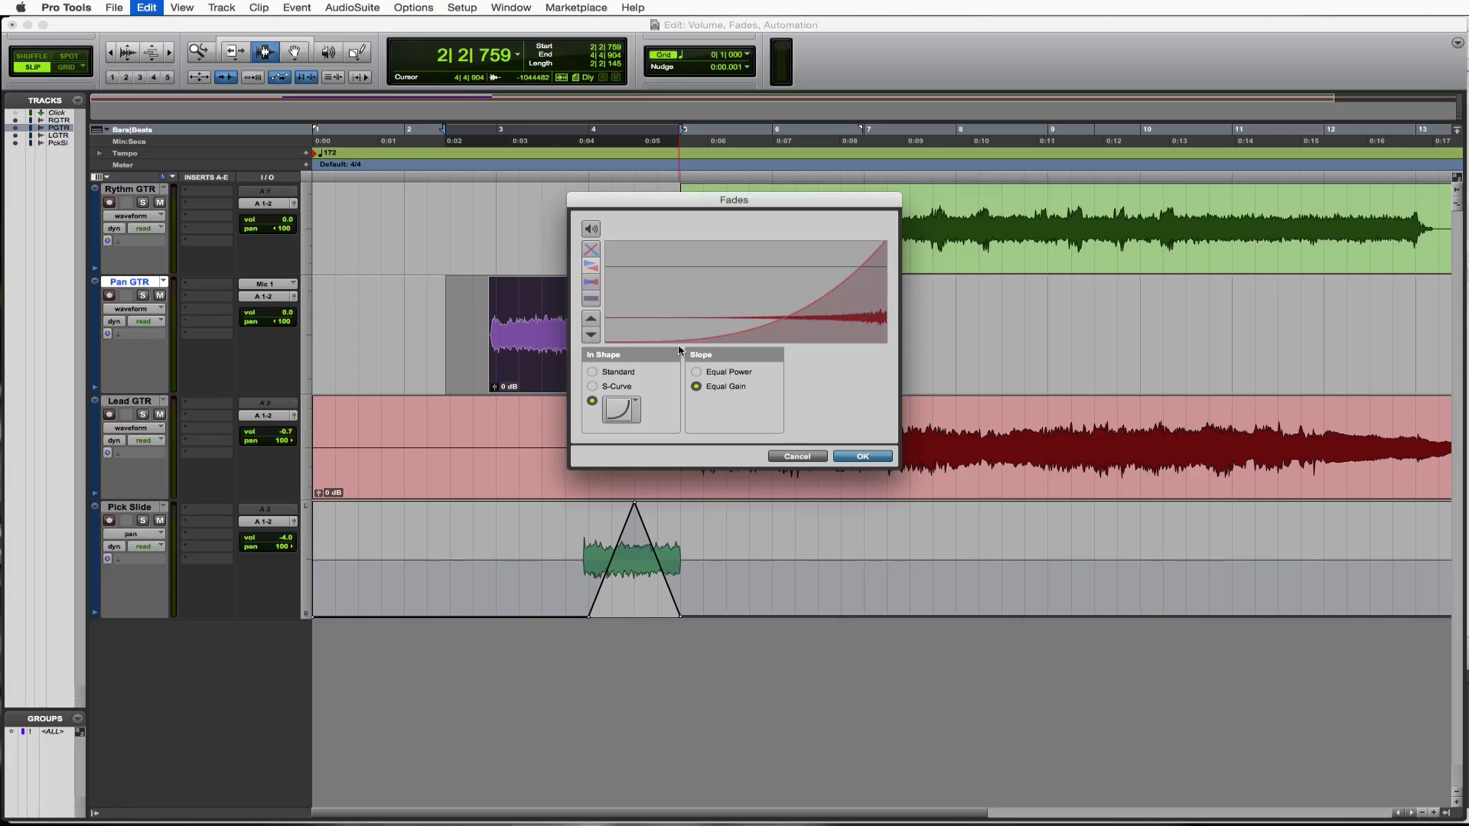
pyautogui.click(636, 411)
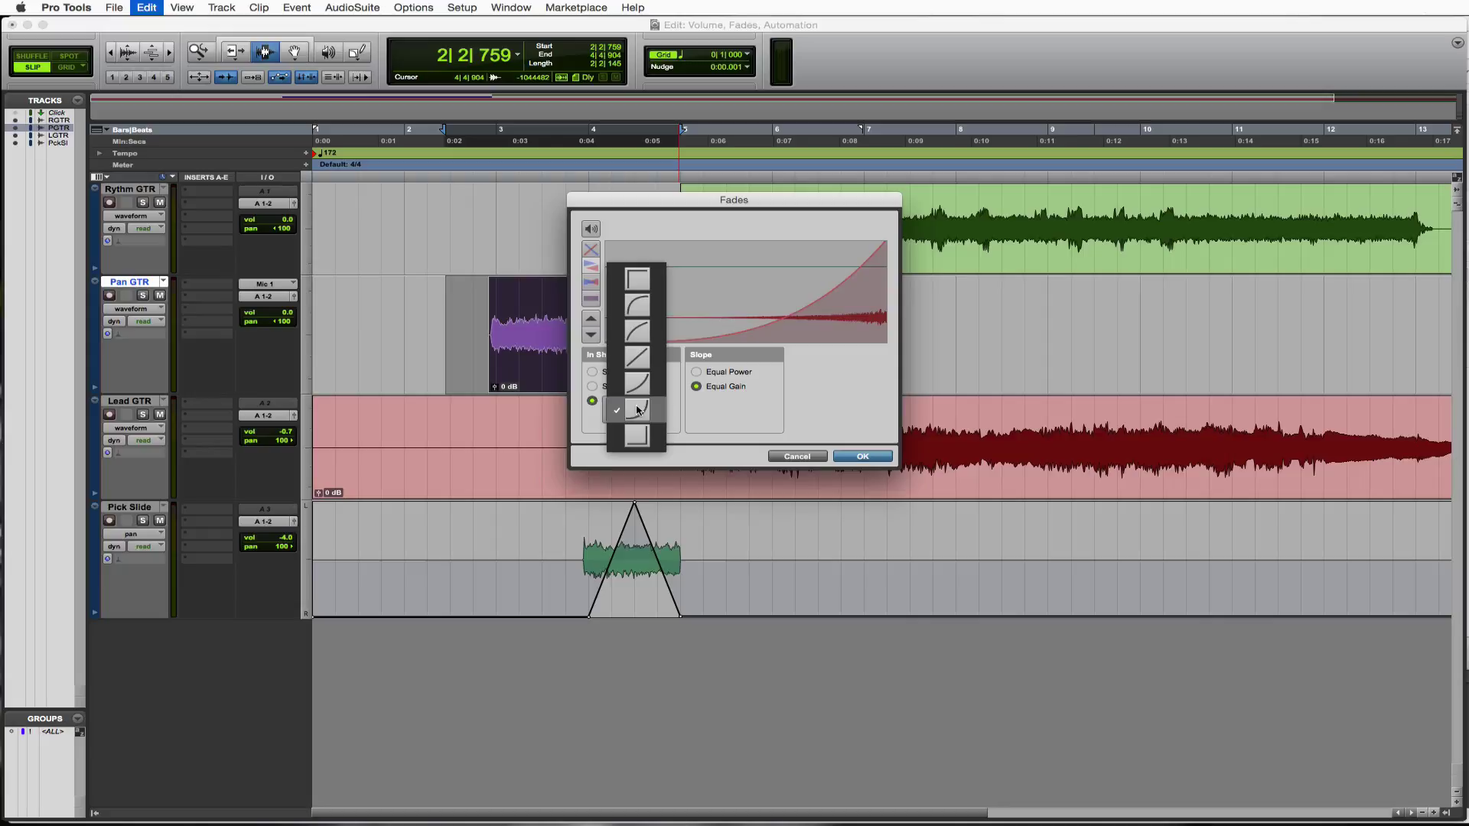
pyautogui.click(644, 358)
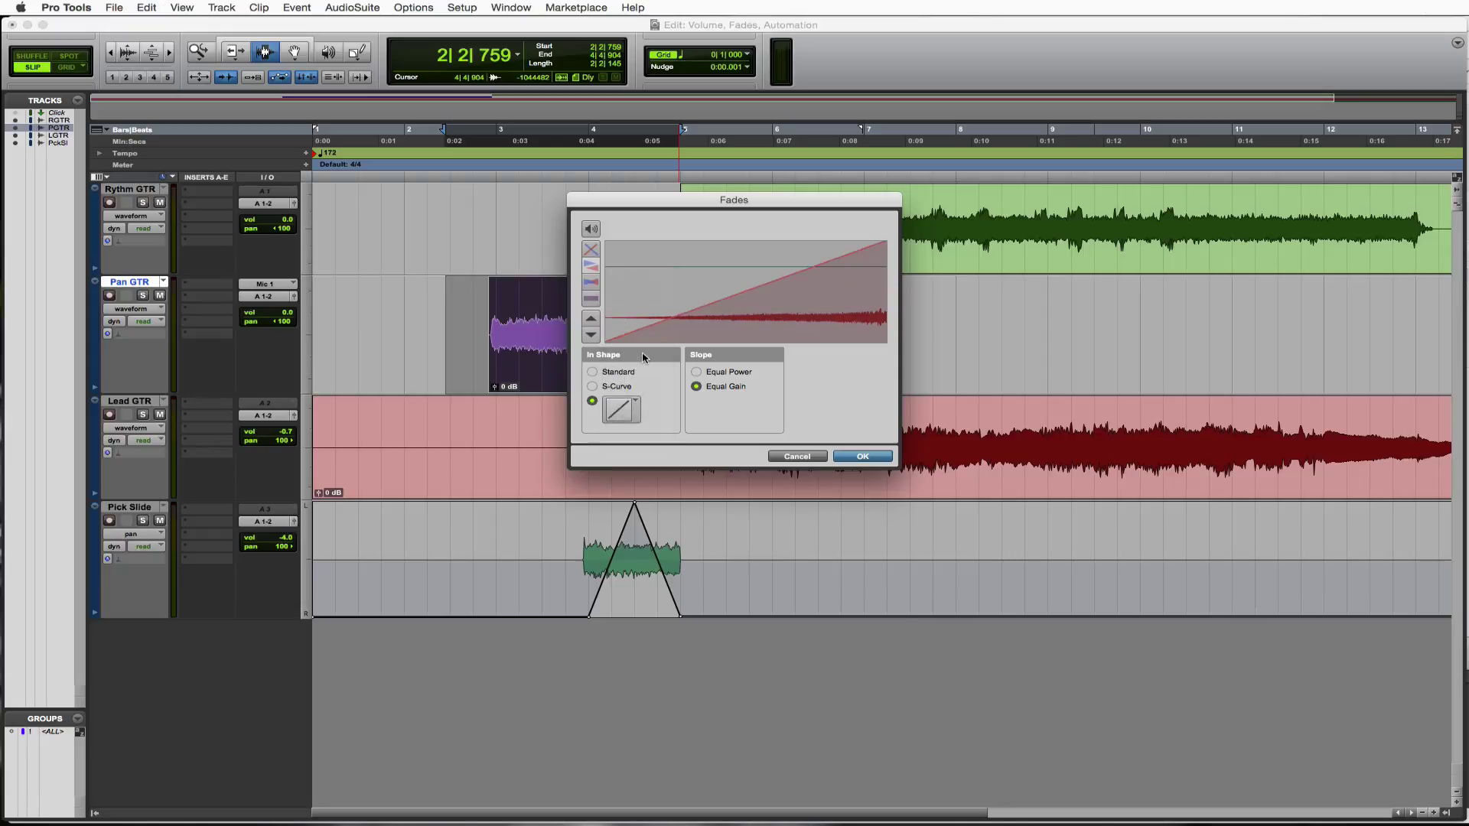
pyautogui.click(863, 457)
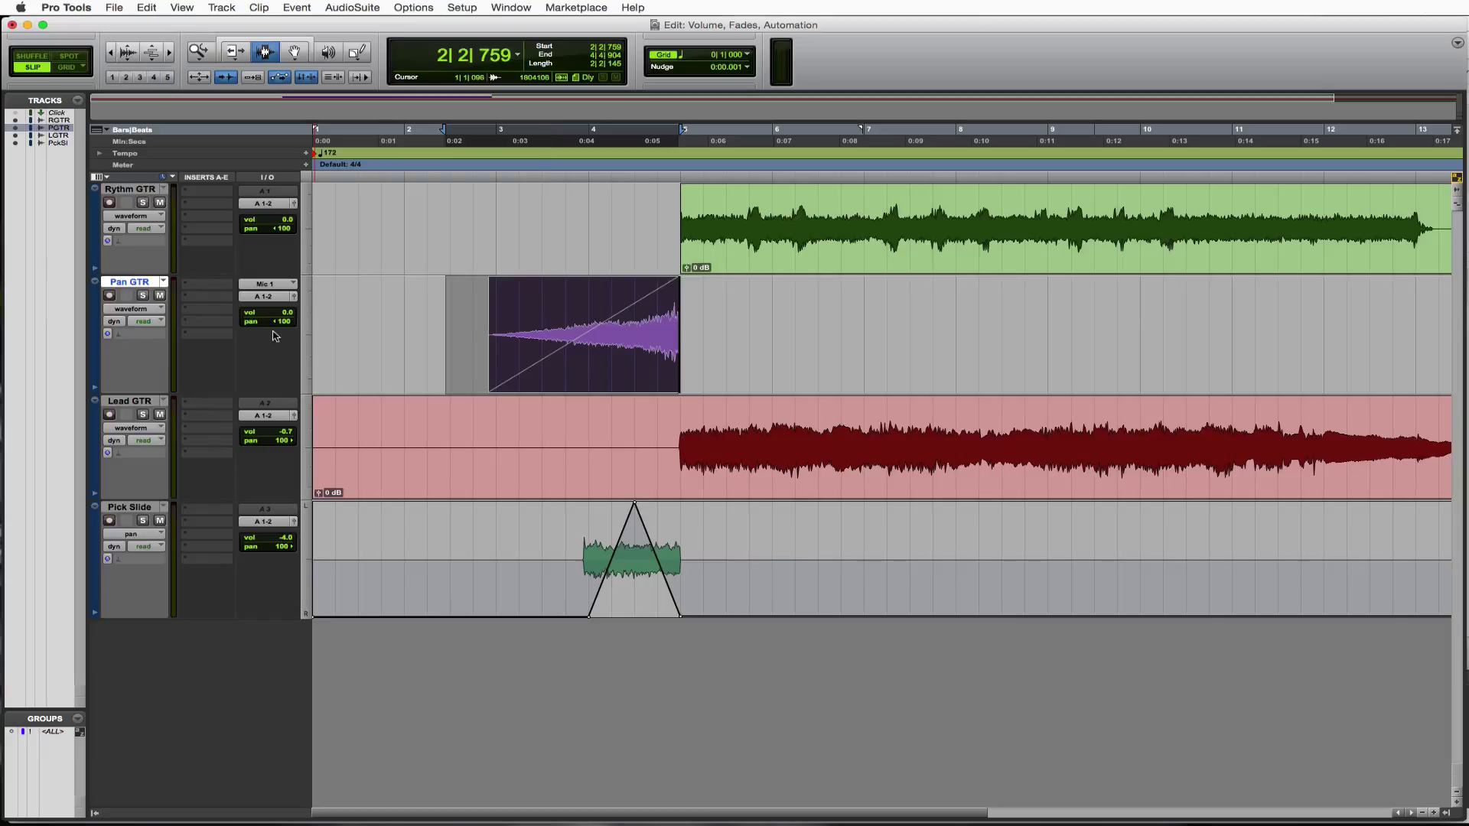
# Step: Show Pan GTR's pan automation and return the insertion point to session start
pyautogui.click(163, 309)
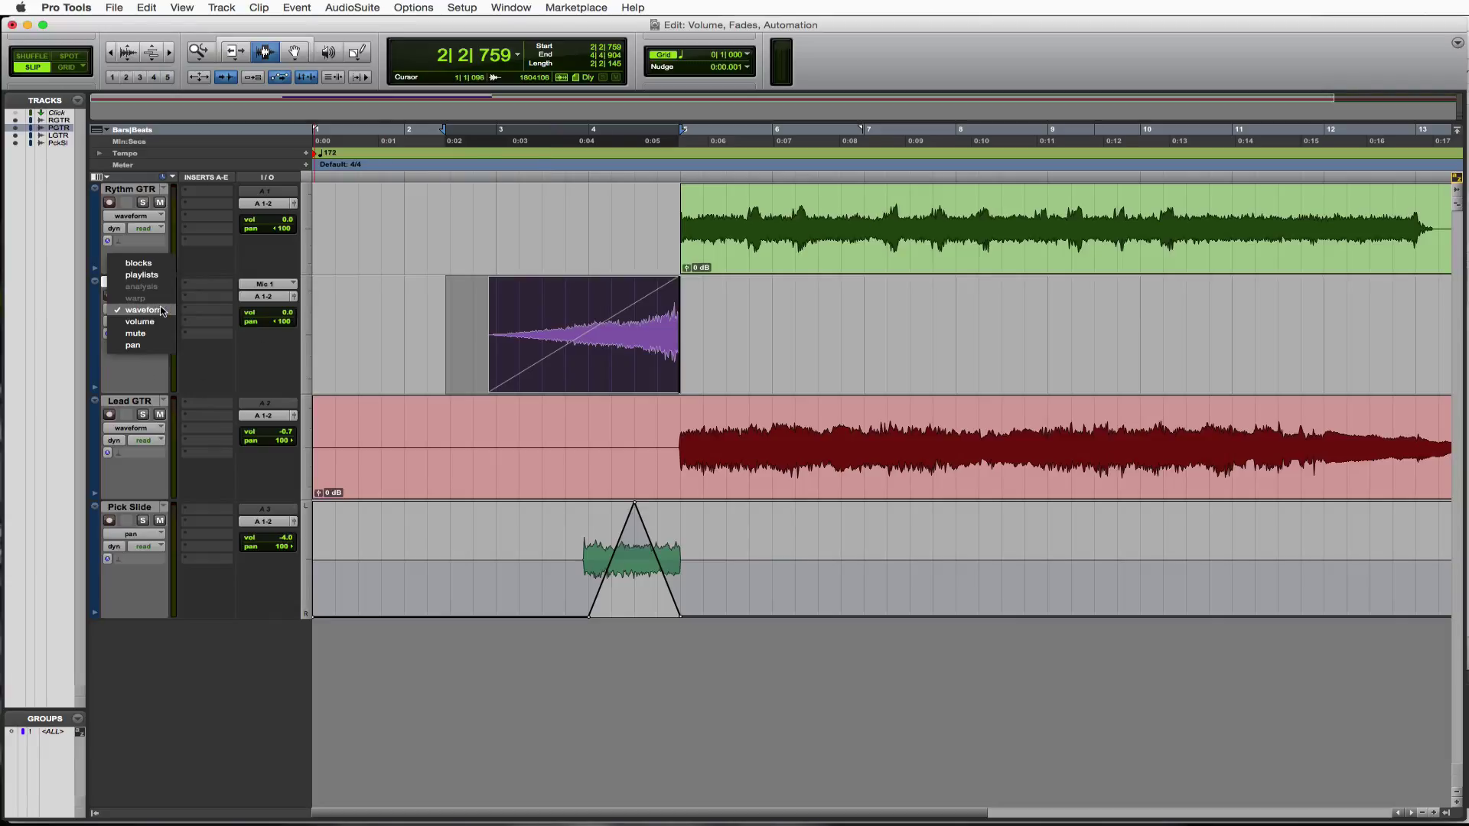
pyautogui.click(141, 347)
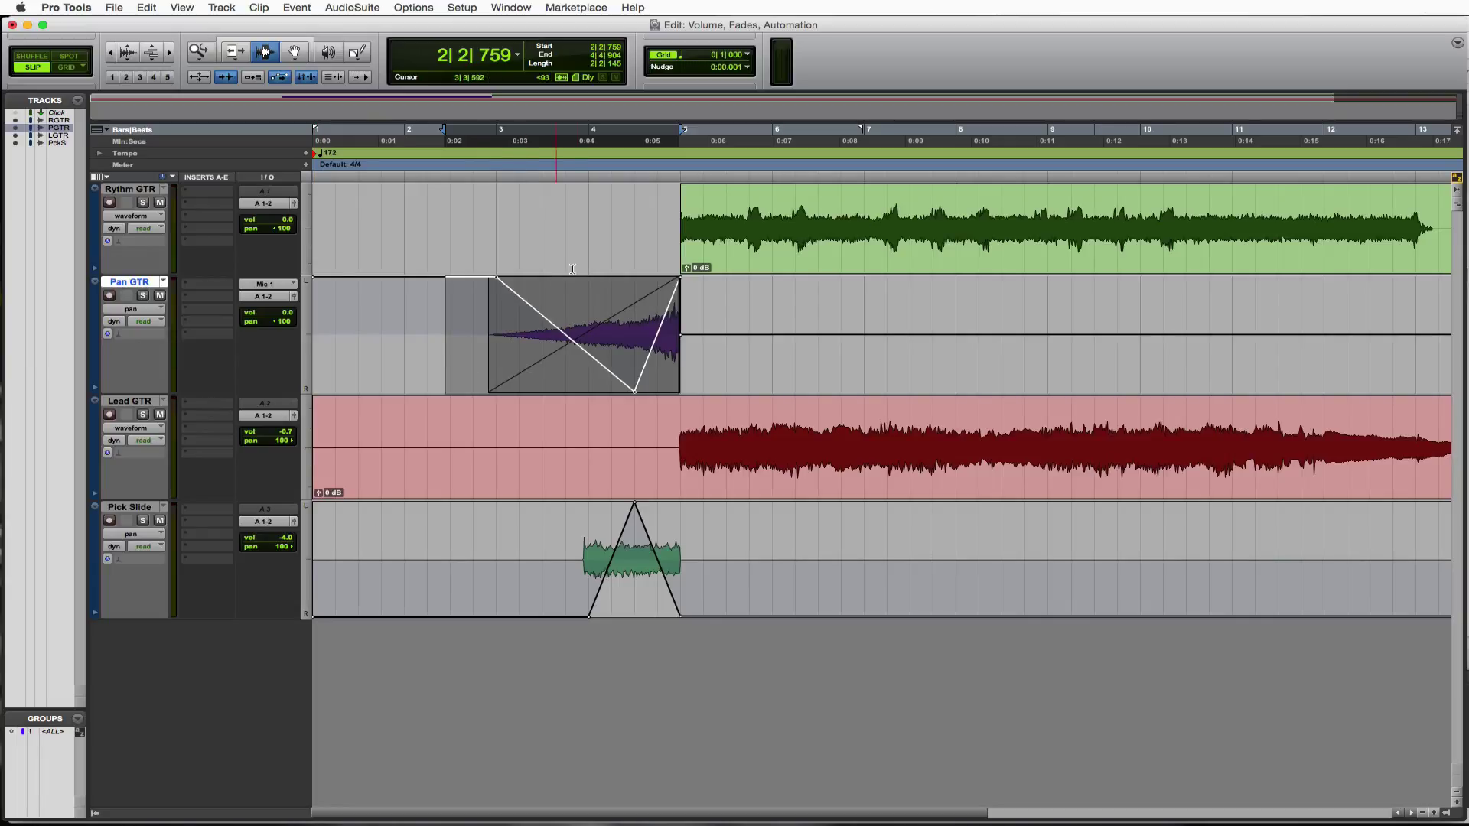
pyautogui.click(449, 313)
pyautogui.press('Return')
pyautogui.press('space')
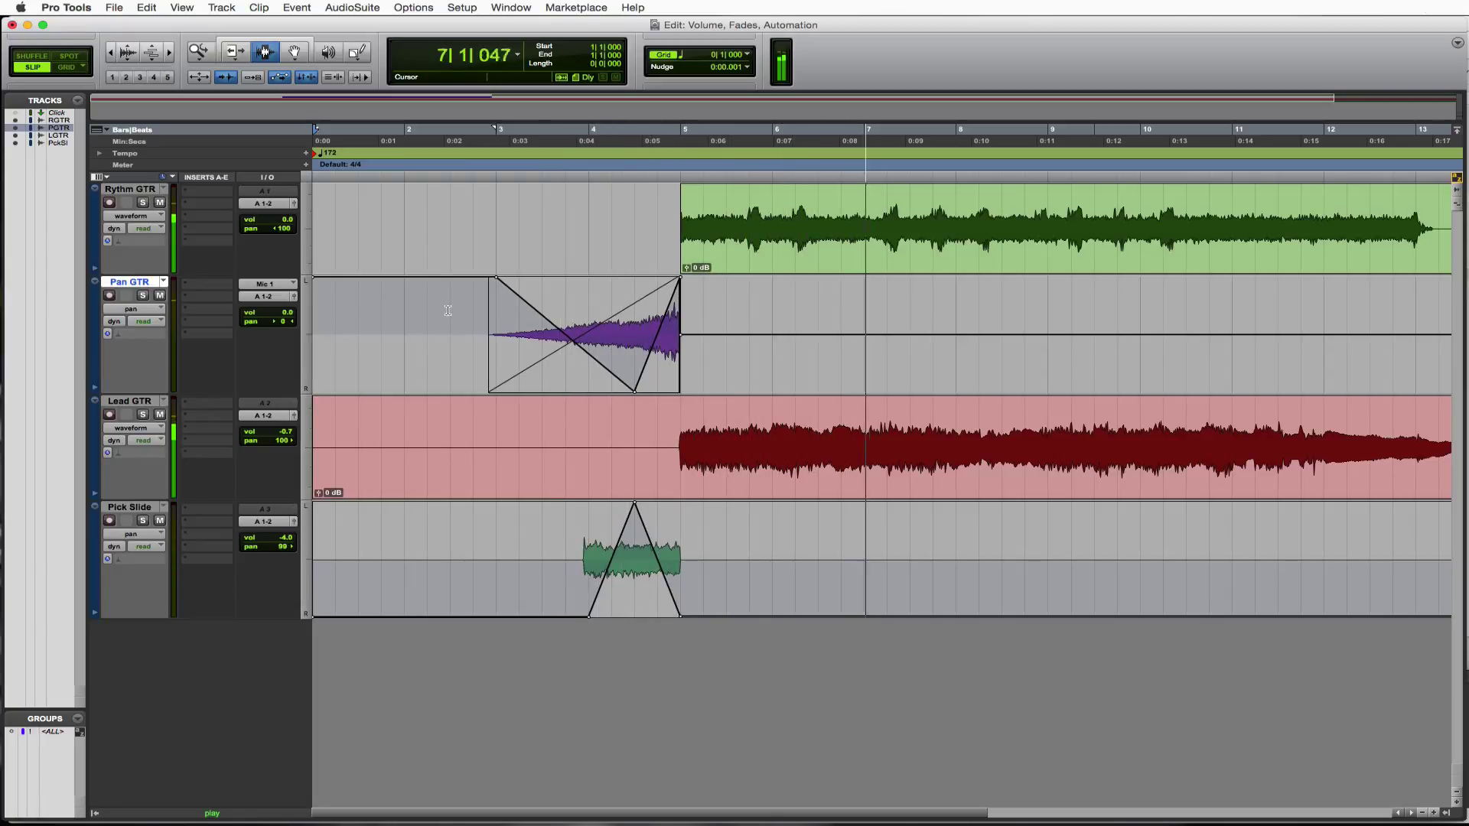
pyautogui.press('space')
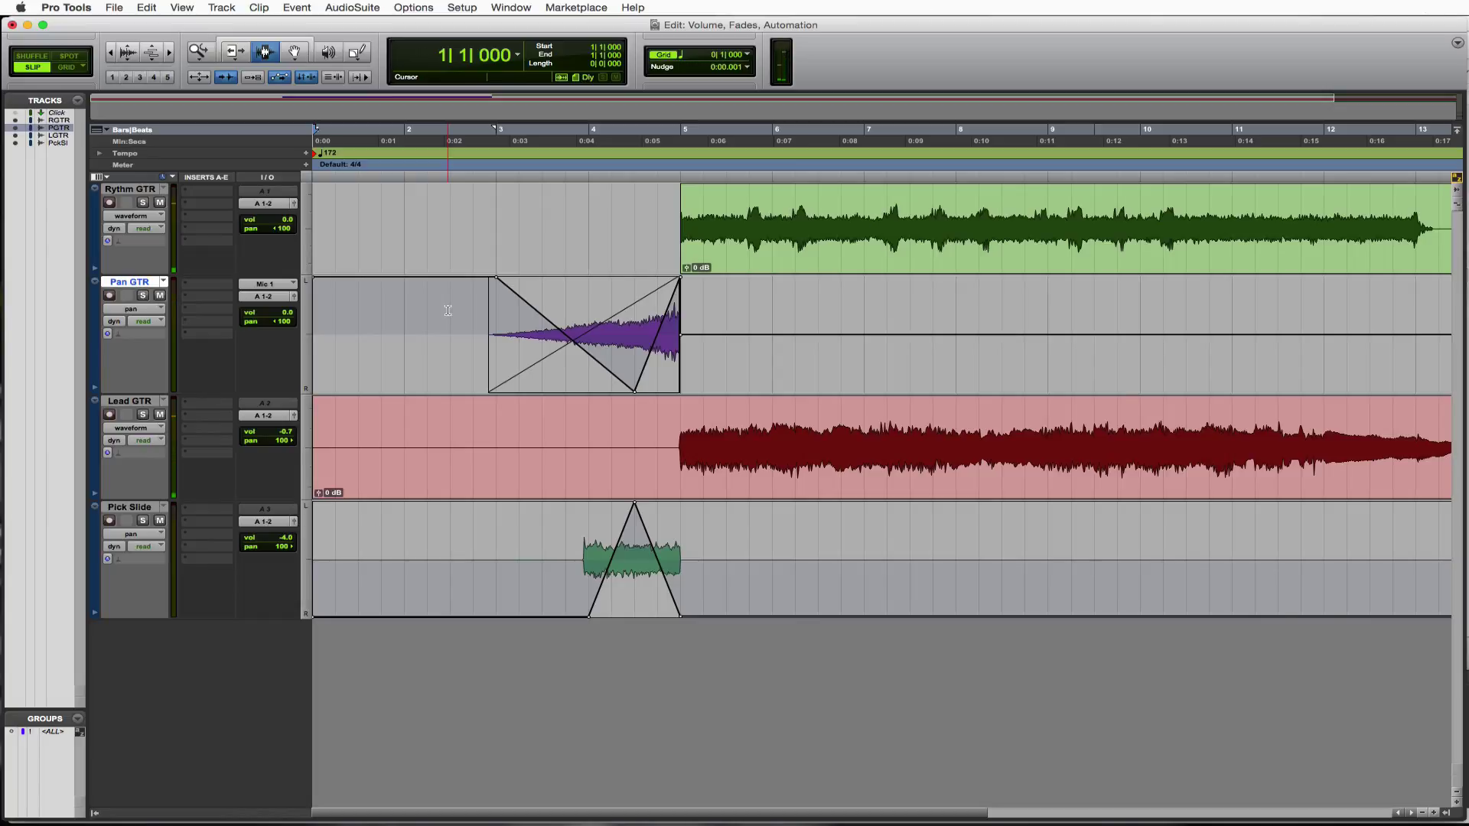